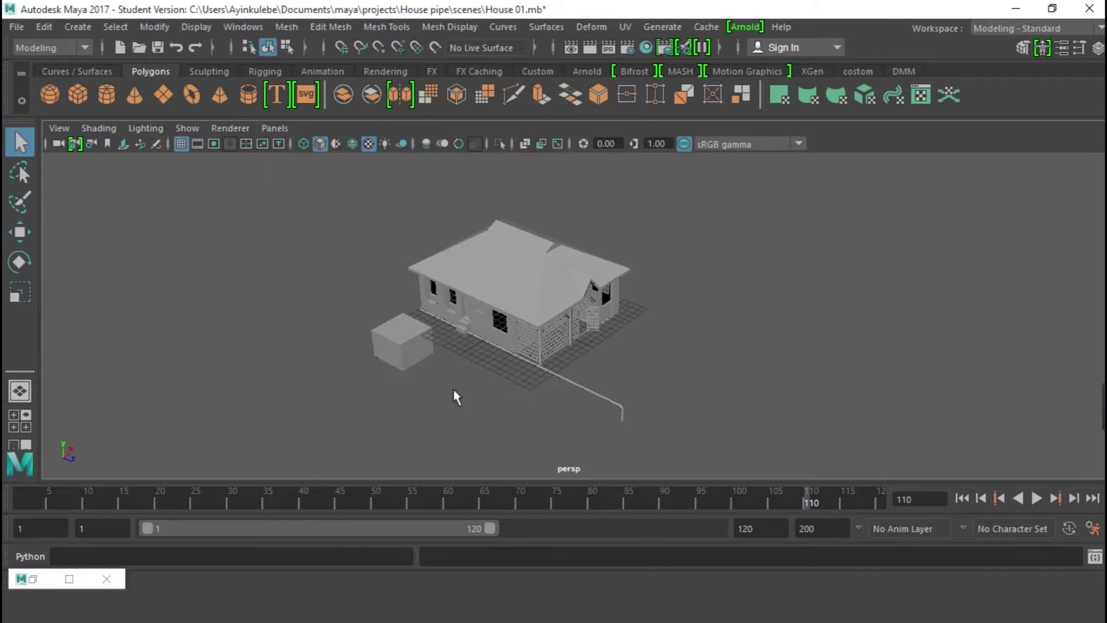
Delete the existing pipes running along the base of the house
{"action": "scroll", "coordinate": [471, 397], "scroll_direction": "up", "scroll_amount": 5}
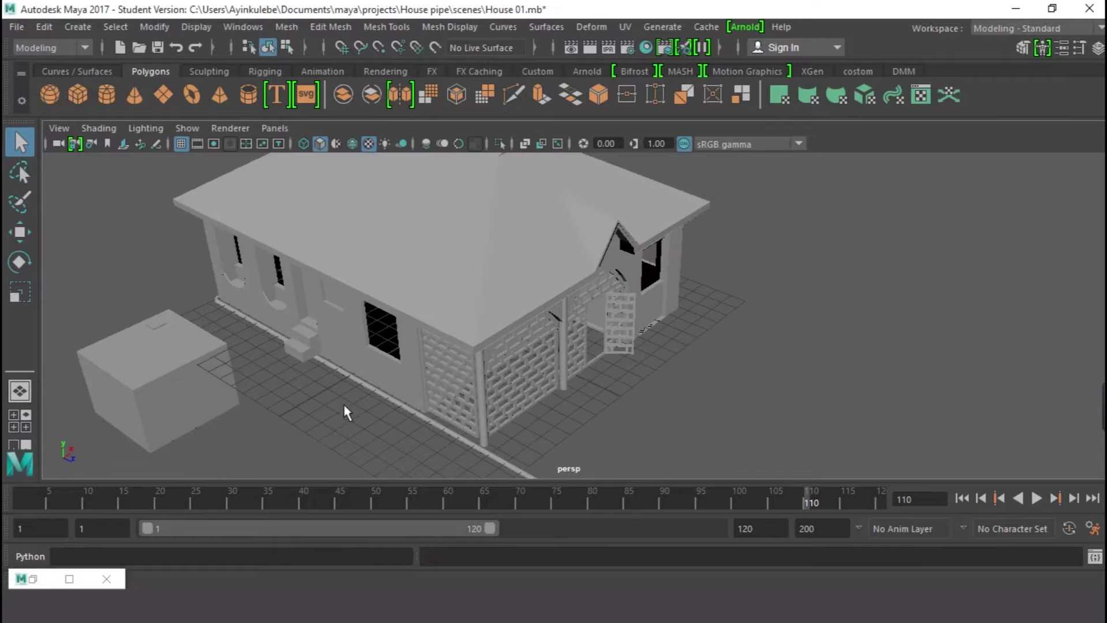
{"action": "left_click_drag", "start_coordinate": [302, 383], "coordinate": [480, 334], "text": "alt"}
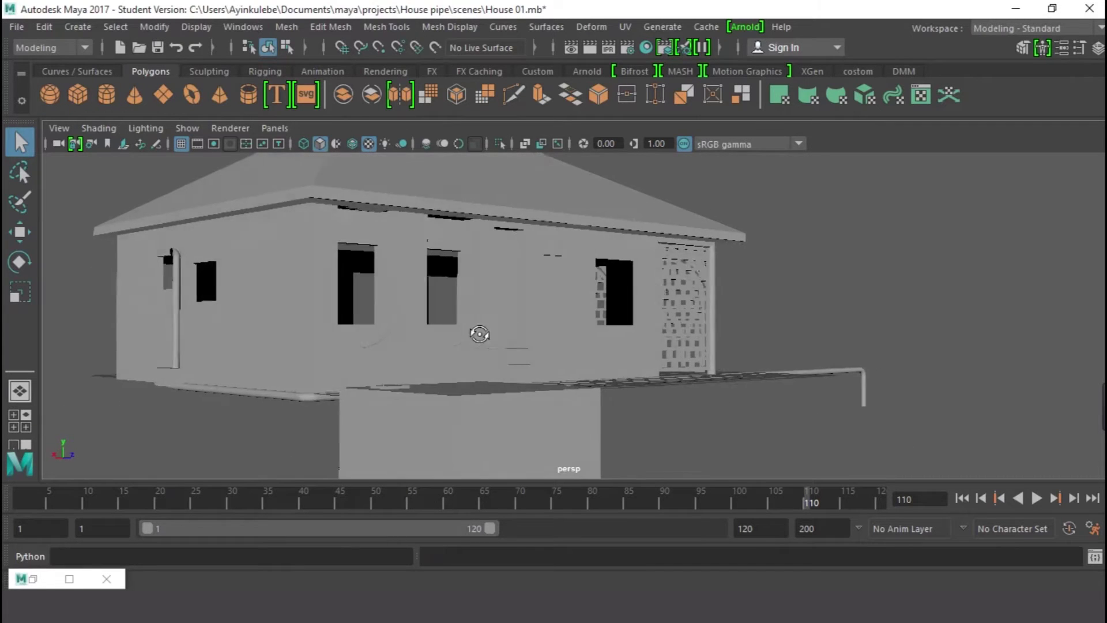
{"action": "mouse_move", "coordinate": [304, 373]}
{"action": "left_mouse_down", "text": "alt"}
{"action": "mouse_move", "coordinate": [431, 370]}
{"action": "mouse_move", "coordinate": [320, 387]}
{"action": "left_mouse_up", "text": "alt"}
{"action": "middle_click_drag", "start_coordinate": [284, 404], "coordinate": [444, 244], "text": "alt"}
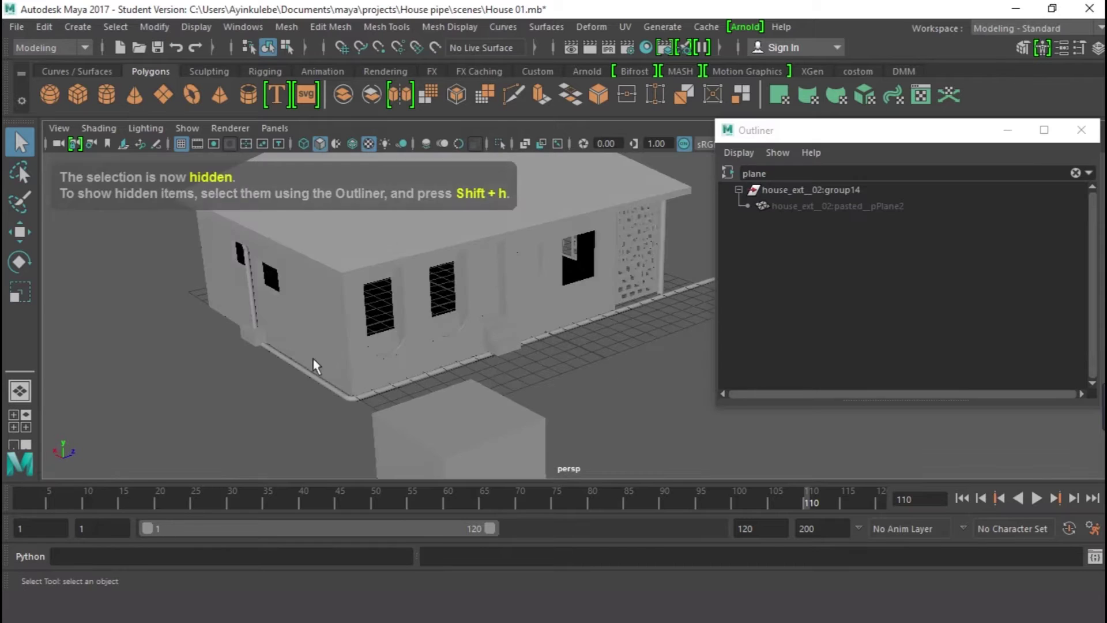
{"action": "middle_click_drag", "start_coordinate": [571, 306], "coordinate": [552, 239], "text": "alt"}
{"action": "left_click", "coordinate": [563, 245]}
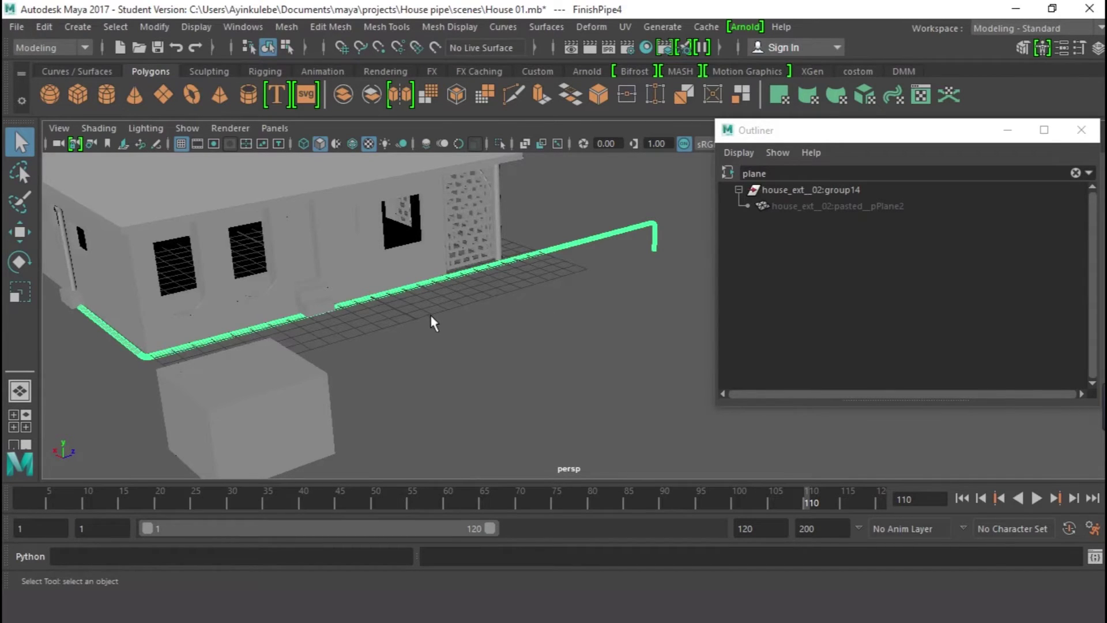
{"action": "scroll", "coordinate": [369, 320], "scroll_direction": "up", "scroll_amount": 2}
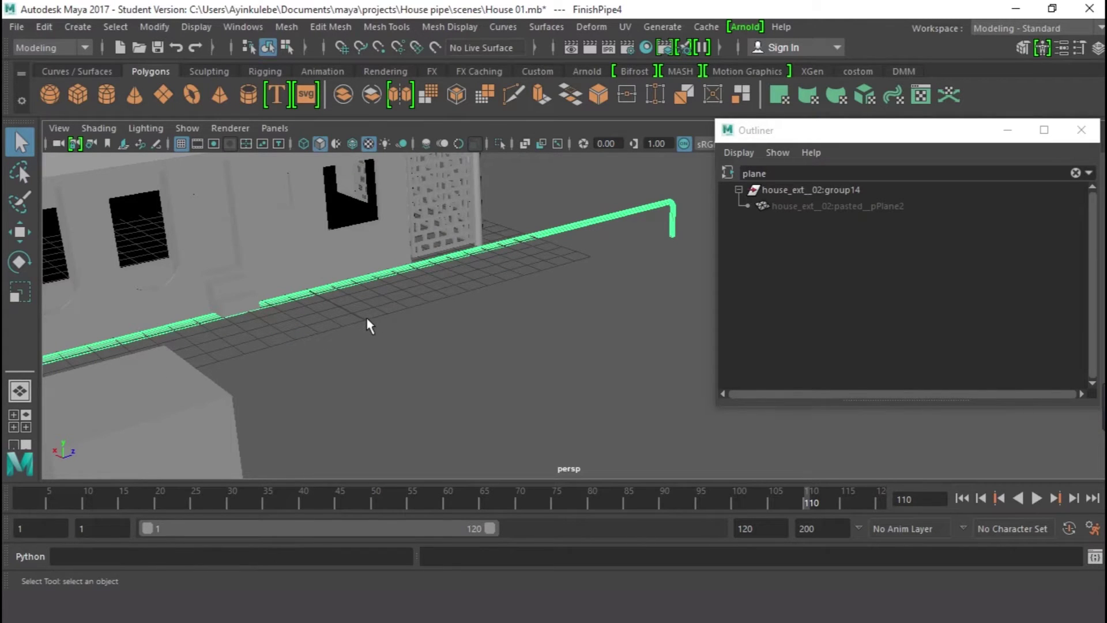
{"action": "left_click_drag", "start_coordinate": [378, 317], "coordinate": [461, 314], "text": "alt"}
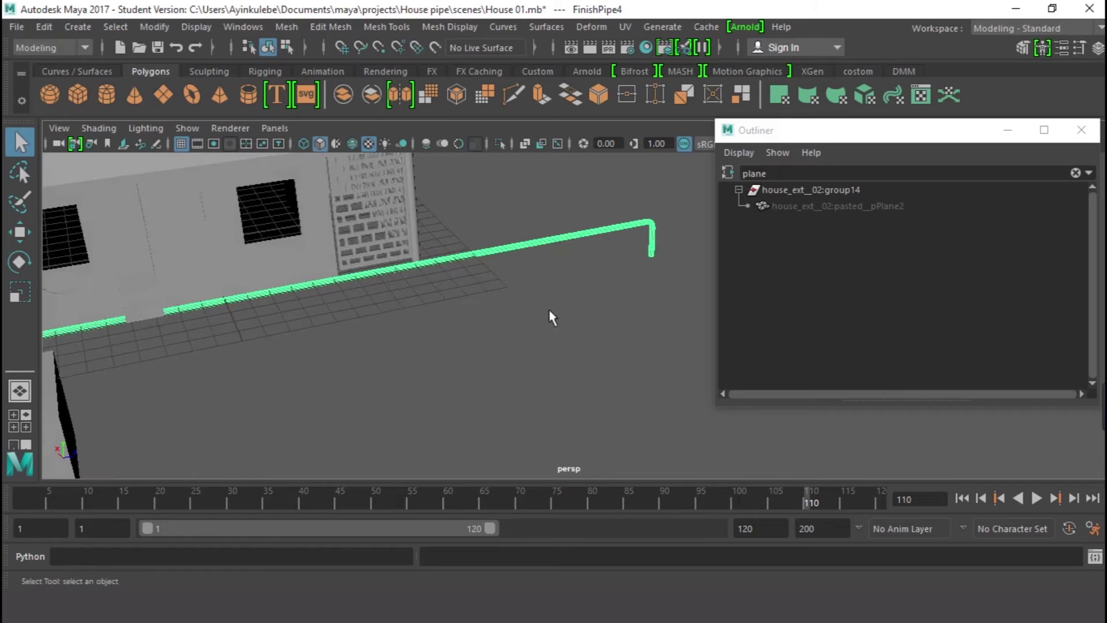
{"action": "left_click", "coordinate": [496, 274]}
{"action": "left_click_drag", "start_coordinate": [395, 284], "coordinate": [365, 248], "text": "alt"}
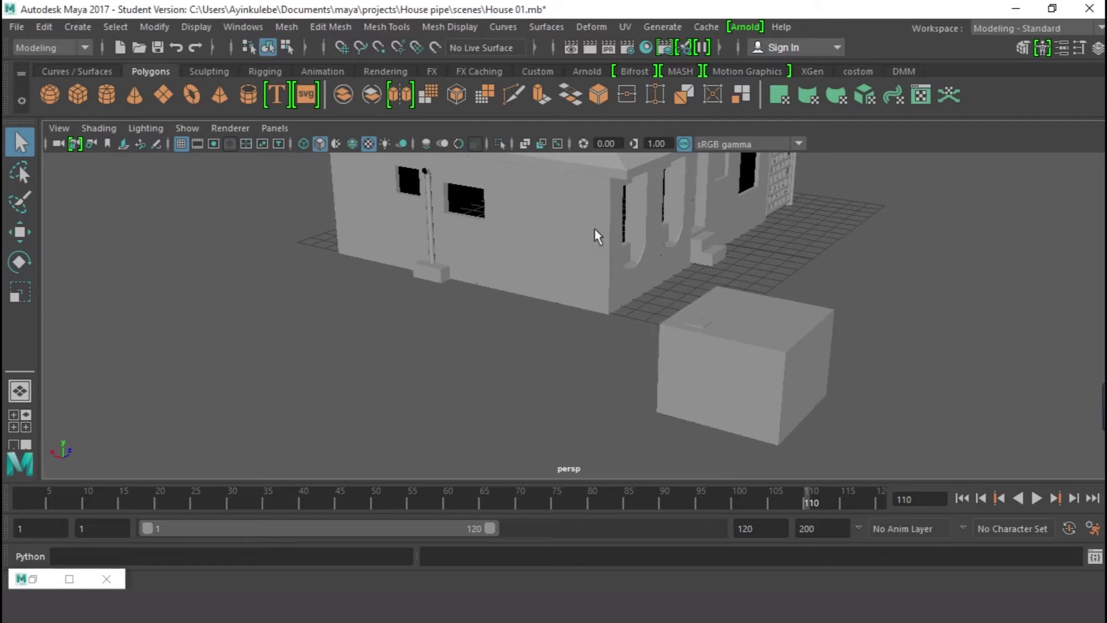
Switch to File Explorer and open the zPipeMakerV2.12Simple folder inside the youtube assets folder on the desktop
{"action": "left_click", "coordinate": [1020, 9]}
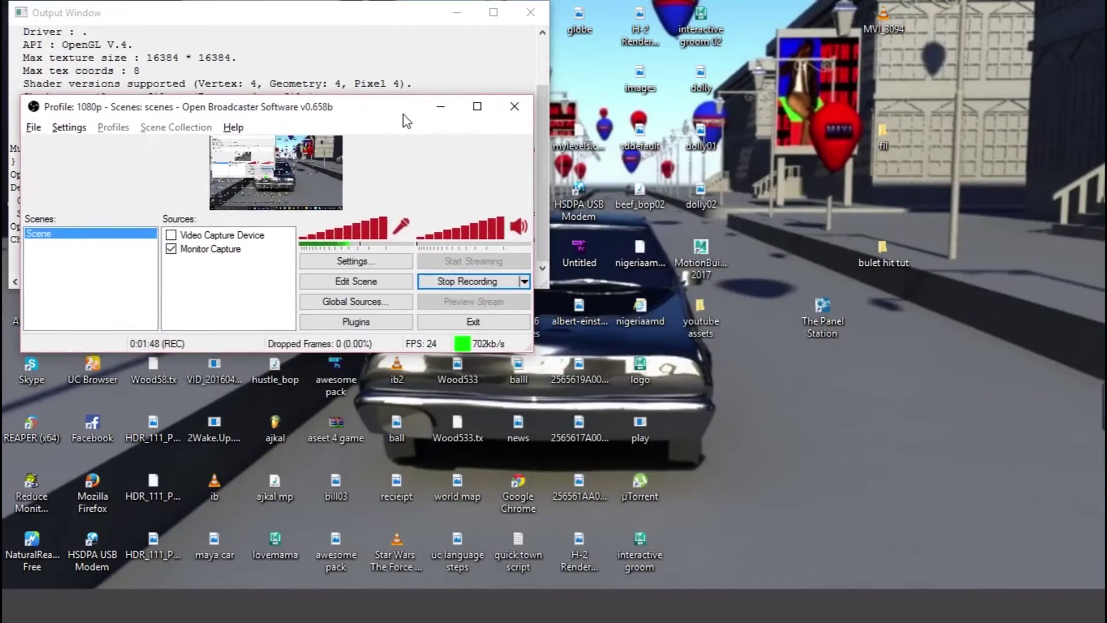
{"action": "double_click", "coordinate": [701, 316]}
{"action": "left_click", "coordinate": [725, 32]}
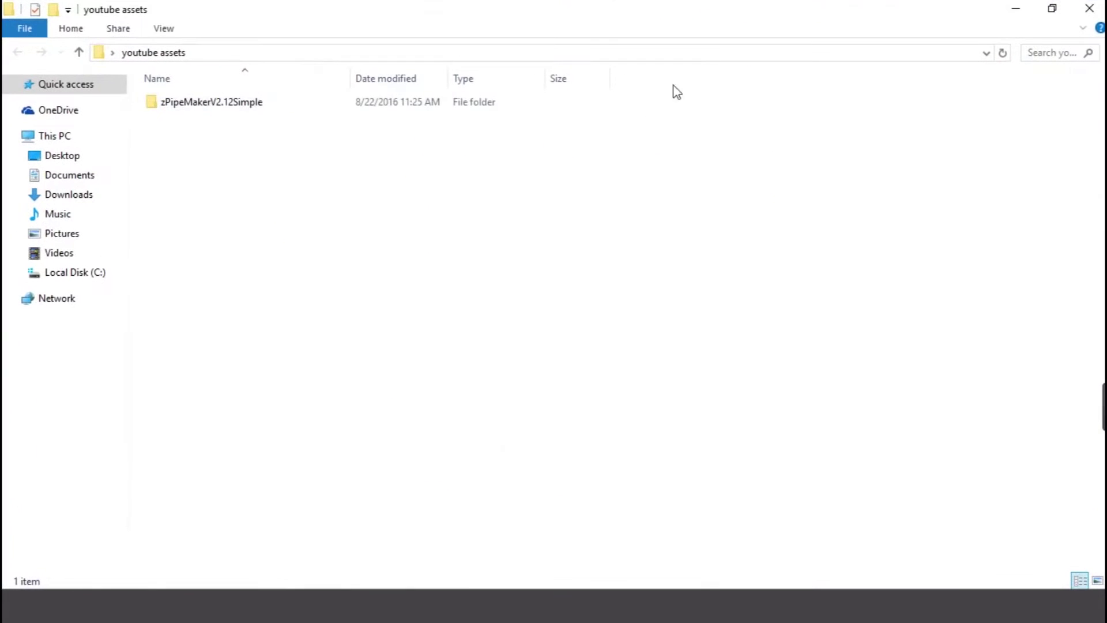
{"action": "double_click", "coordinate": [212, 102]}
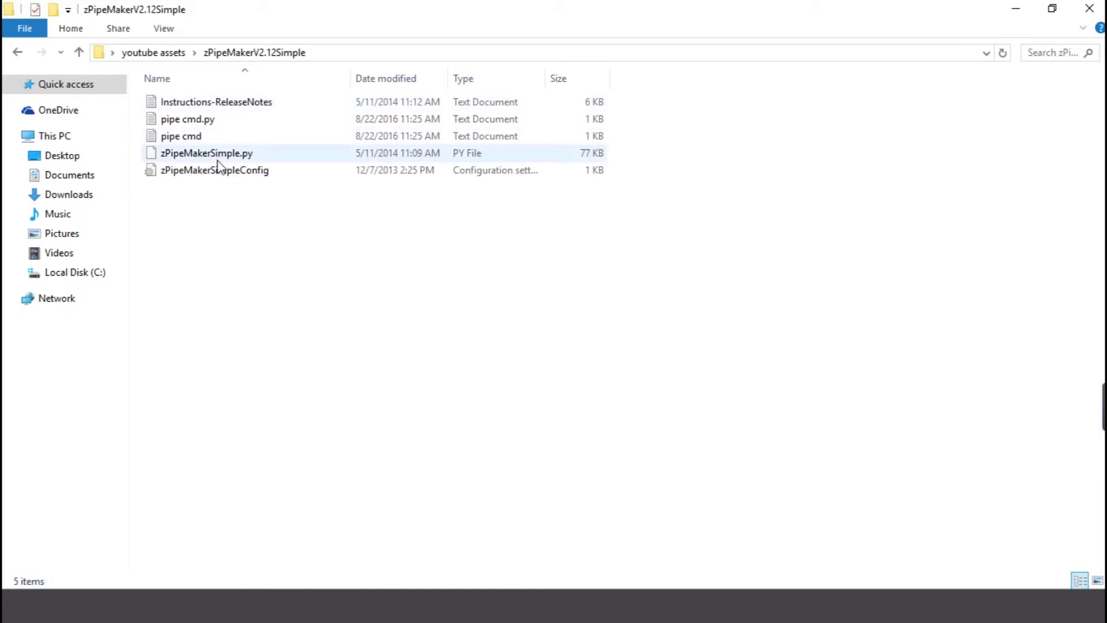
Delete the two pipe cmd text documents from the zPipeMakerV2.12Simple folder
{"action": "left_click", "coordinate": [212, 126]}
{"action": "key", "text": "Delete"}
{"action": "left_click", "coordinate": [202, 119]}
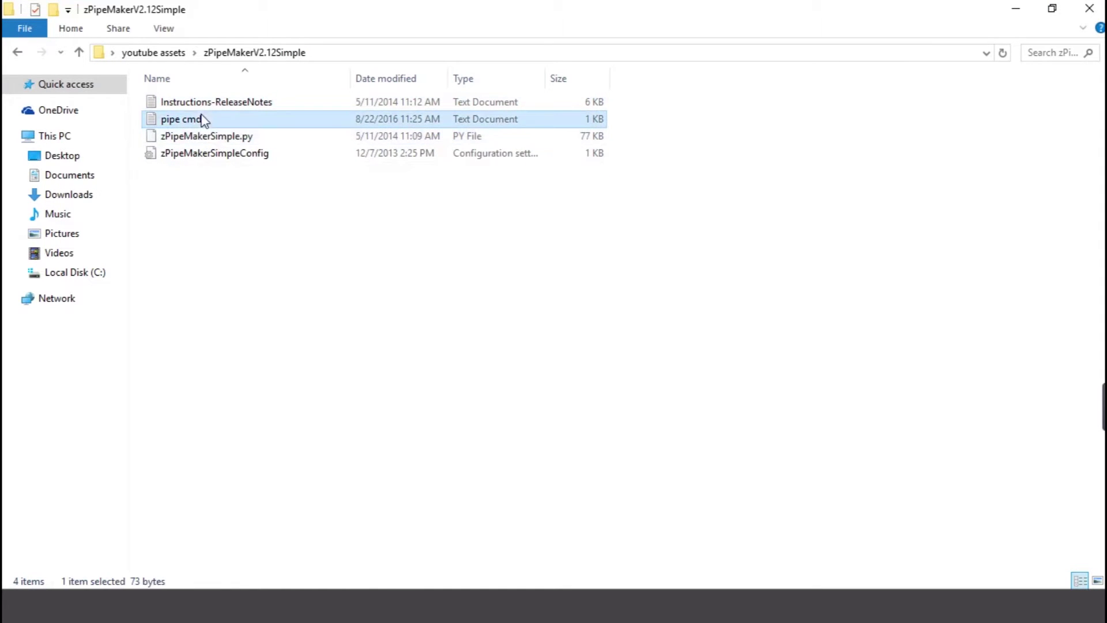
{"action": "key", "text": "Delete"}
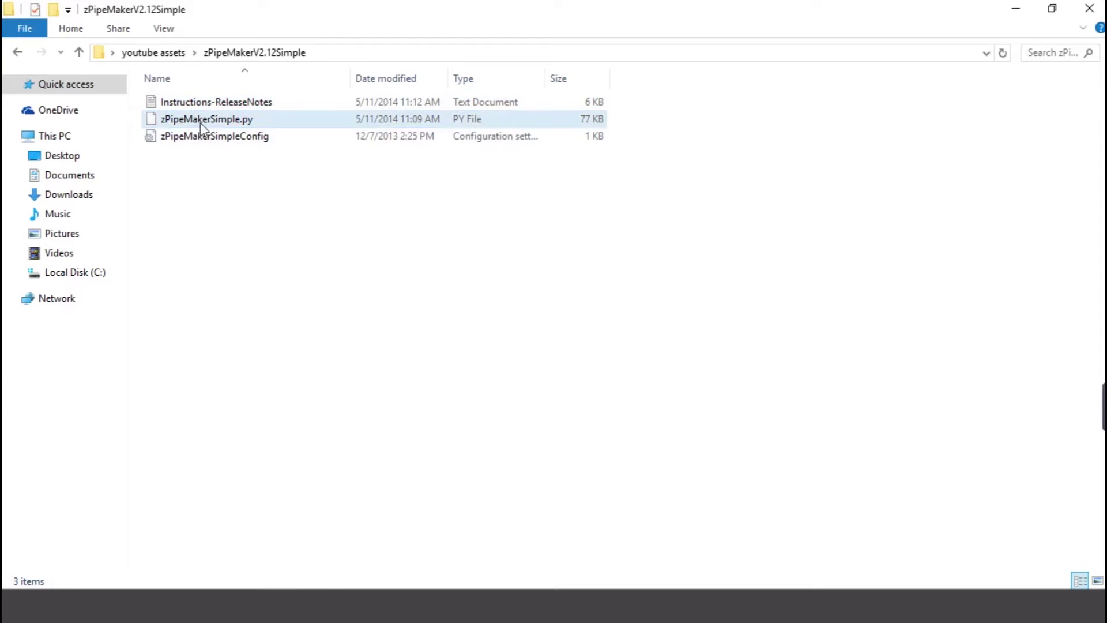
Open Instructions-ReleaseNotes and copy the three code lines from import zPipeMakerSimple through zPipeMakerSimple.gui()
{"action": "double_click", "coordinate": [225, 103]}
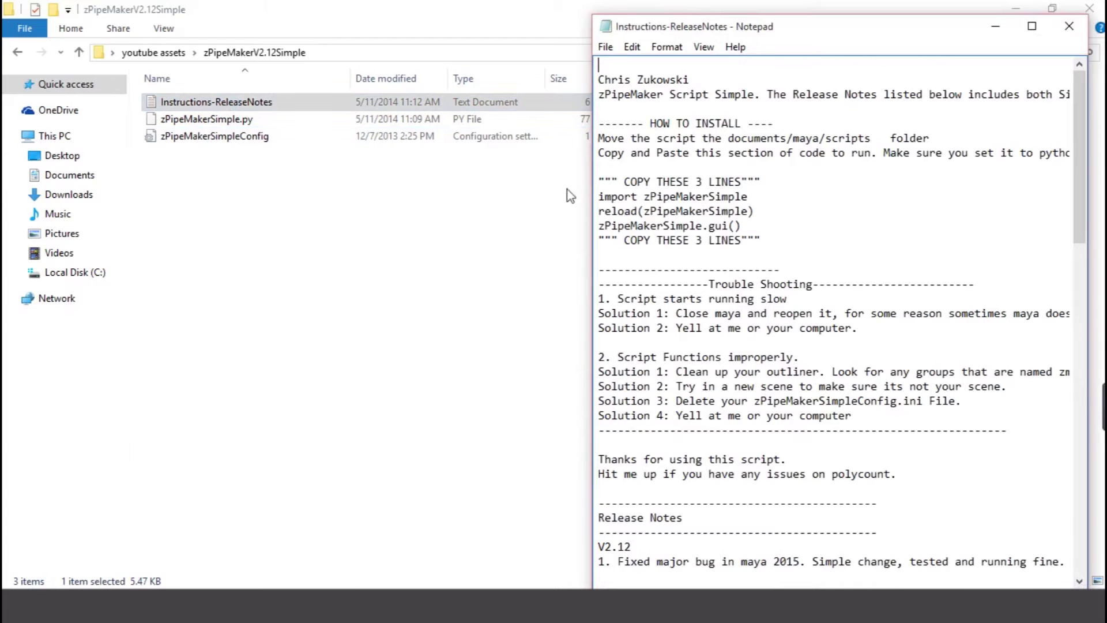
{"action": "left_click_drag", "start_coordinate": [599, 195], "coordinate": [739, 225]}
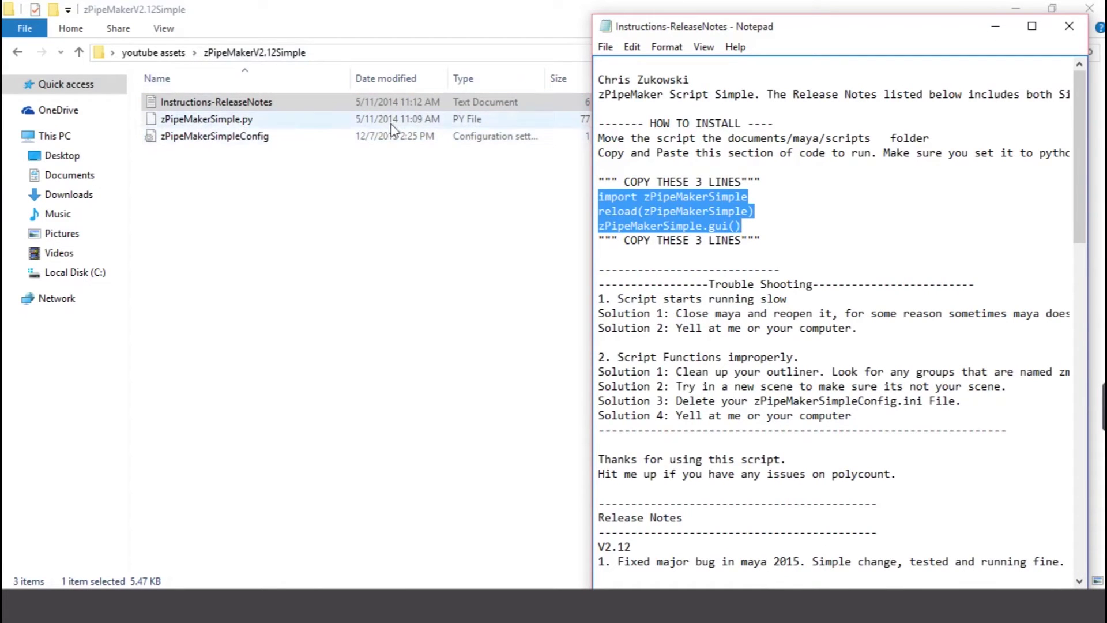
{"action": "left_click_drag", "start_coordinate": [751, 225], "coordinate": [600, 196]}
{"action": "key", "text": "ctrl+c"}
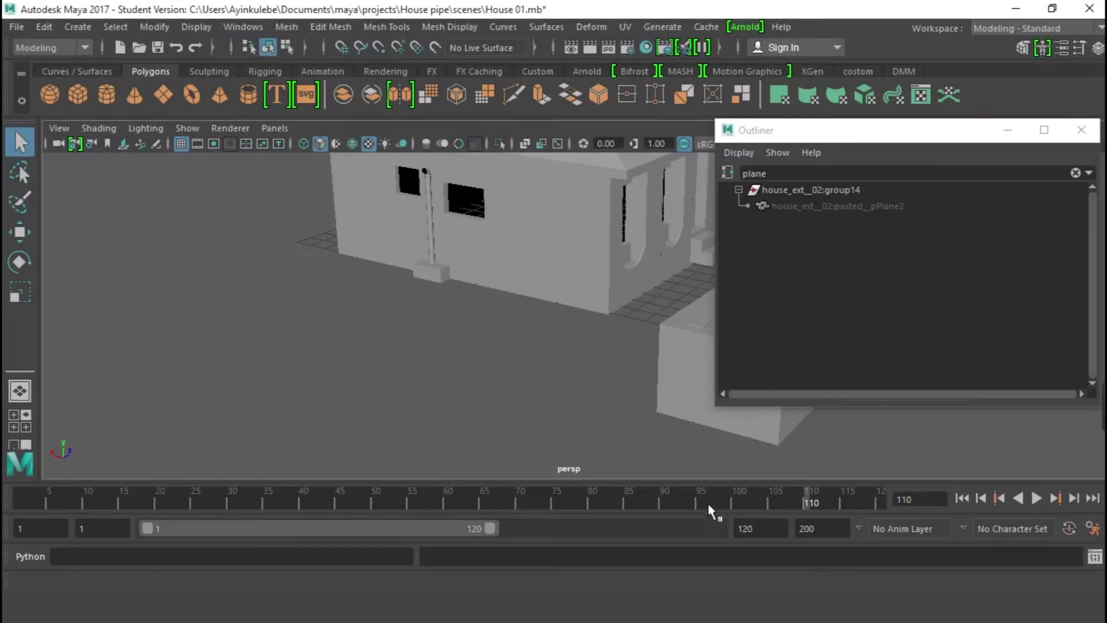
Switch back to Maya, open the Script Editor and clear its history and input
{"action": "left_click", "coordinate": [707, 502]}
{"action": "left_click_drag", "start_coordinate": [836, 135], "coordinate": [288, 115]}
{"action": "left_click_drag", "start_coordinate": [419, 185], "coordinate": [420, 86]}
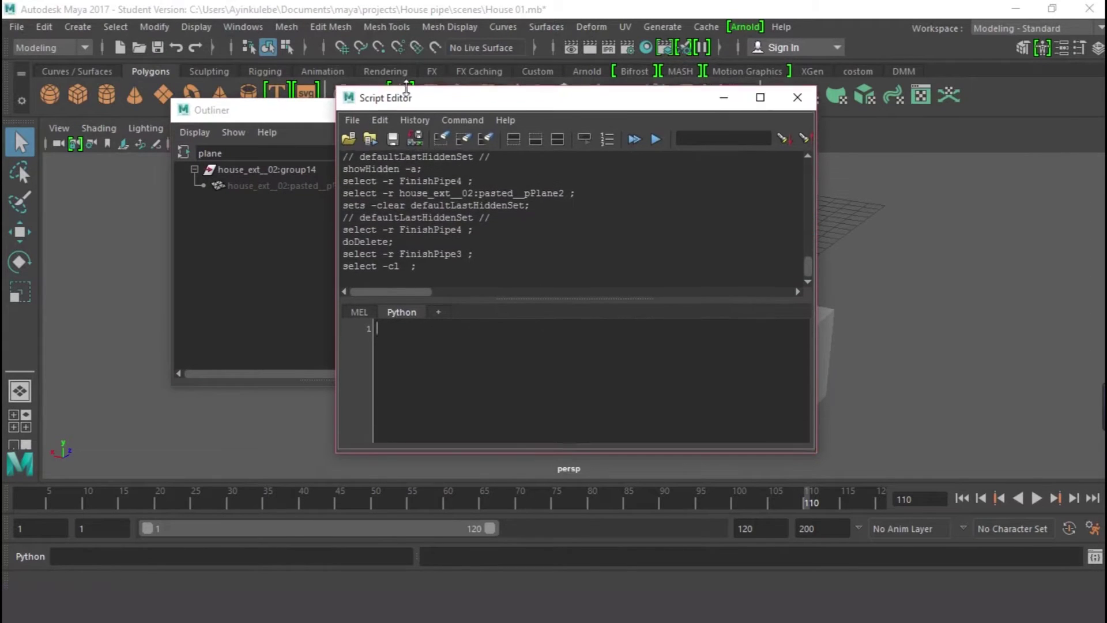
{"action": "left_click", "coordinate": [485, 139]}
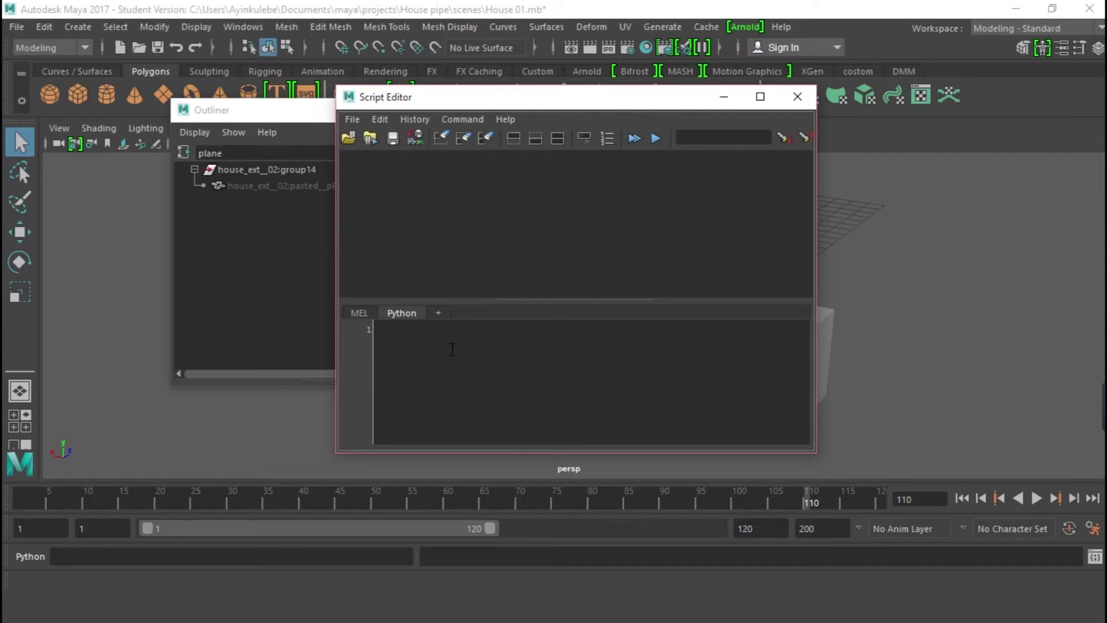
Paste and run the copied zPipeMakerSimple code as Python, and spread out the open windows
{"action": "key", "text": "ctrl+v"}
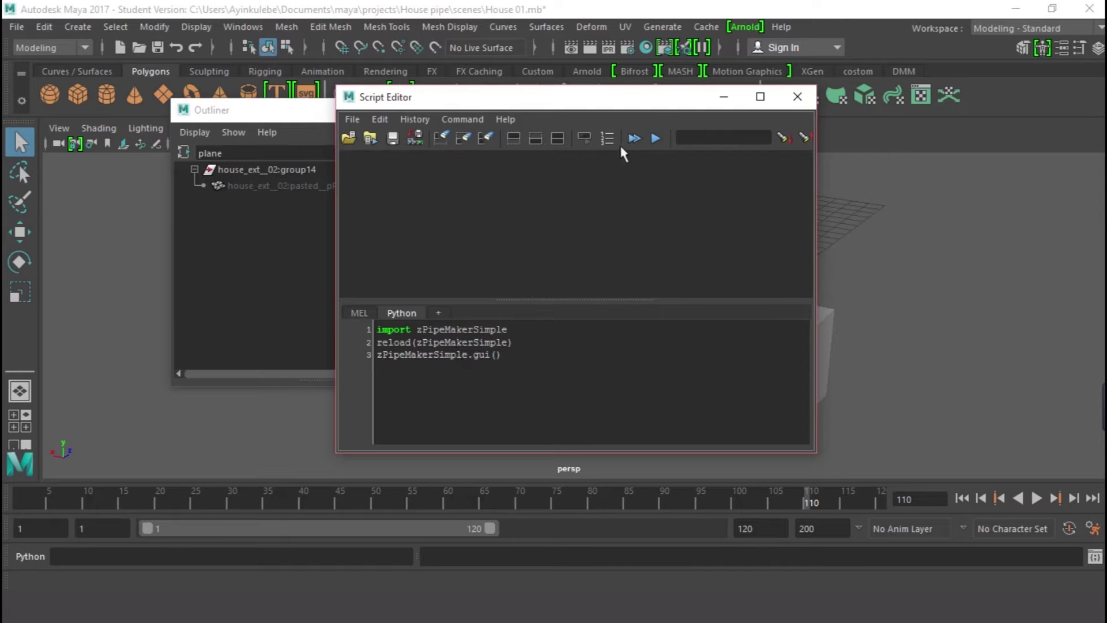
{"action": "left_click", "coordinate": [656, 139]}
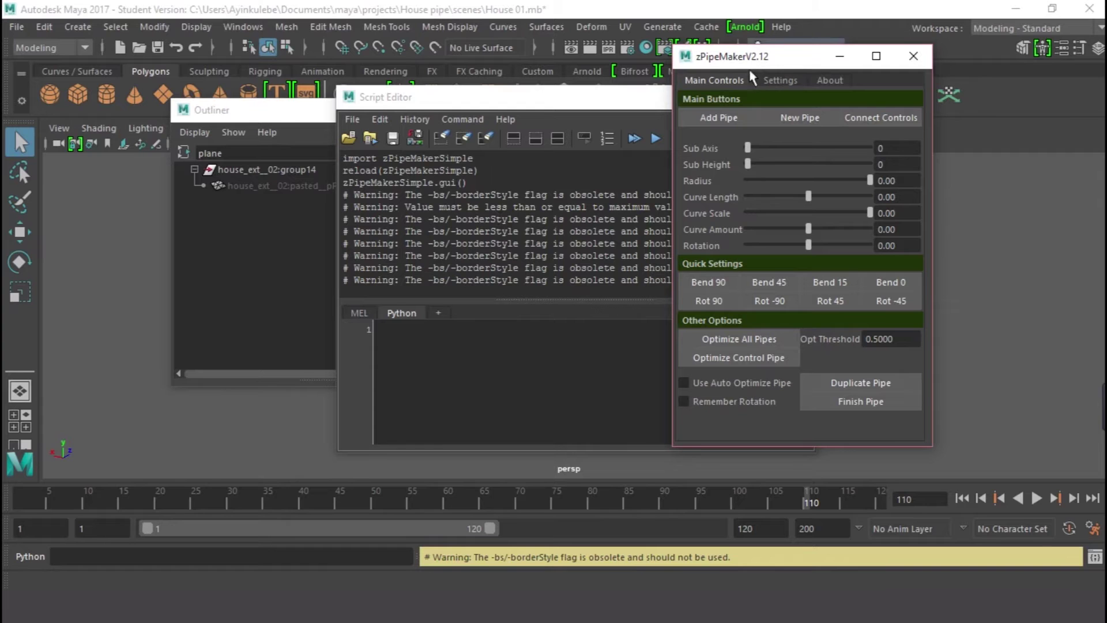
{"action": "left_click_drag", "start_coordinate": [473, 95], "coordinate": [332, 208]}
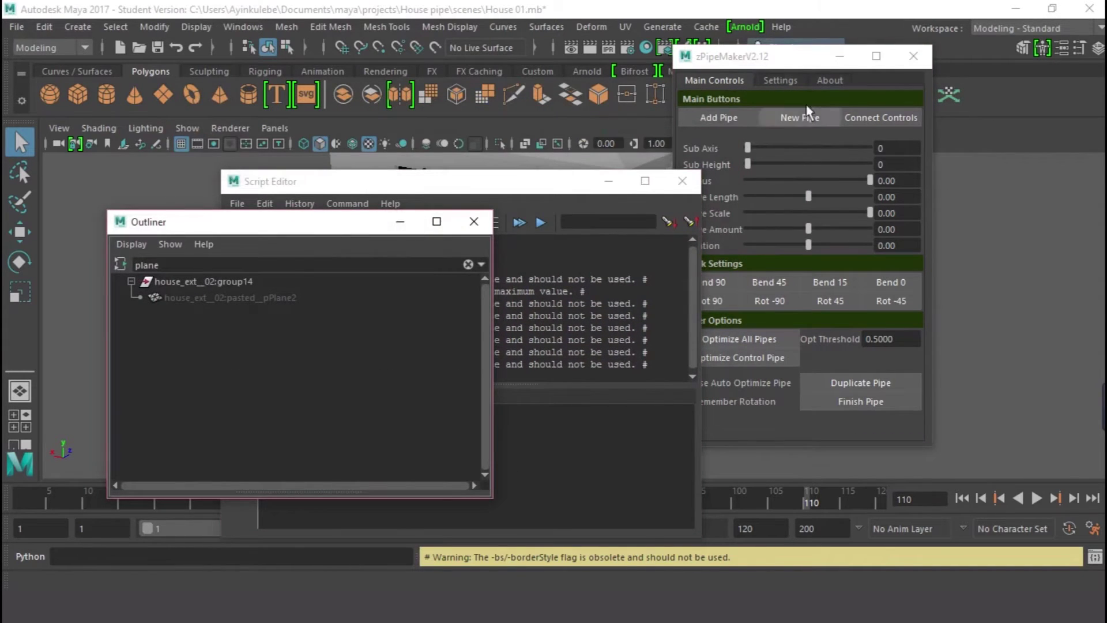
{"action": "left_click_drag", "start_coordinate": [792, 62], "coordinate": [920, 147]}
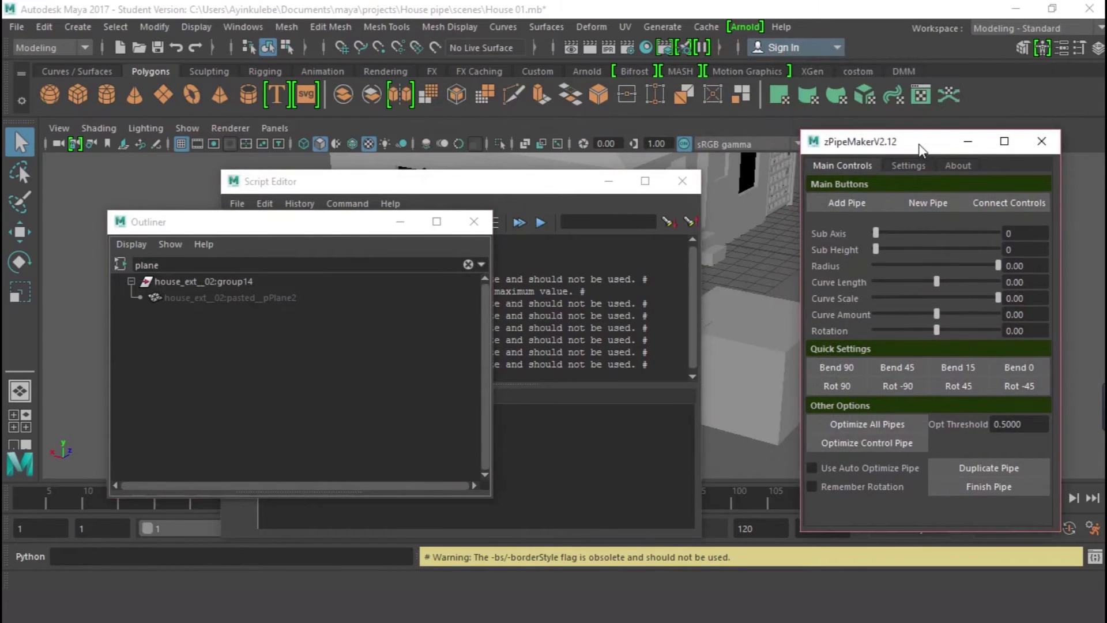
Save the entire Script Editor history text to the costom shelf as a Python script
{"action": "left_click_drag", "start_coordinate": [585, 188], "coordinate": [590, 155]}
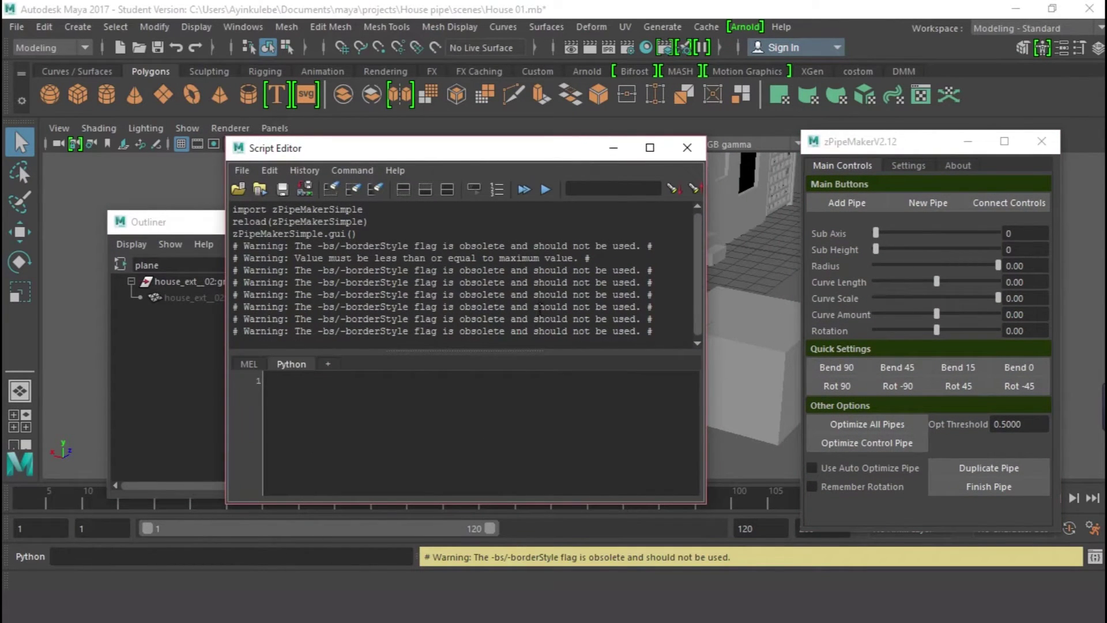
{"action": "key", "text": "ctrl+a"}
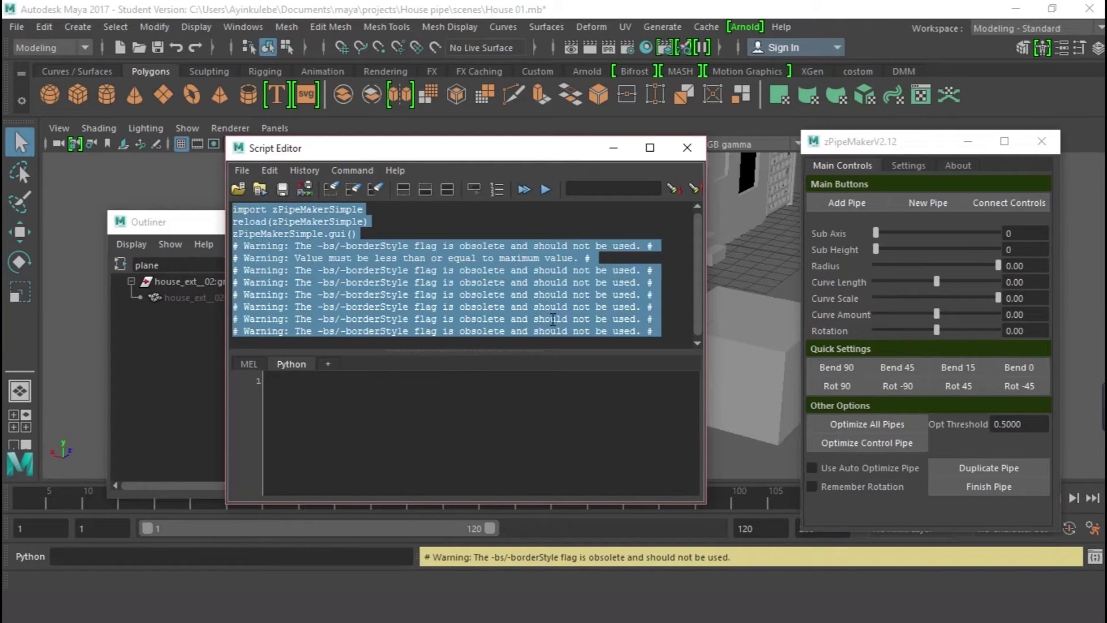
{"action": "left_click", "coordinate": [858, 71]}
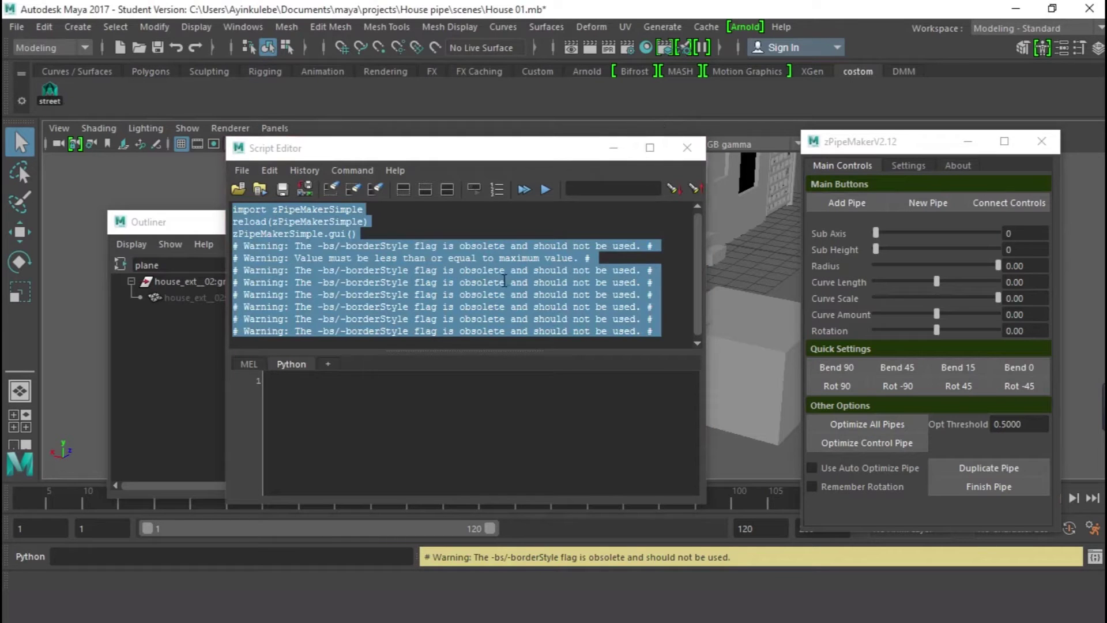
{"action": "left_click_drag", "start_coordinate": [494, 287], "coordinate": [481, 249]}
{"action": "left_click_drag", "start_coordinate": [434, 141], "coordinate": [392, 101]}
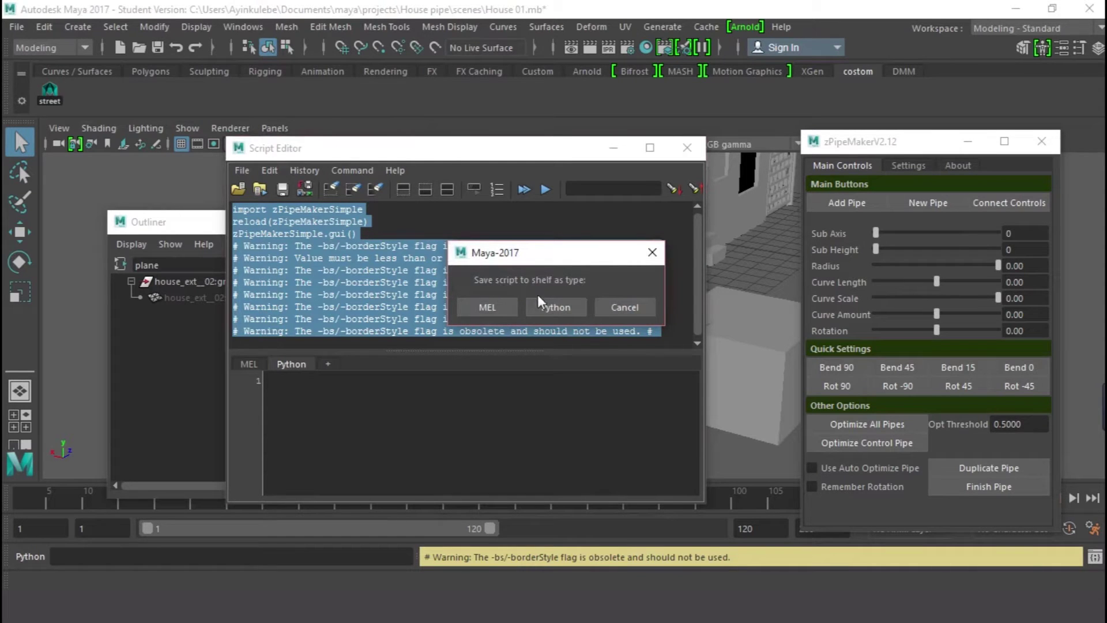
{"action": "left_click", "coordinate": [559, 308]}
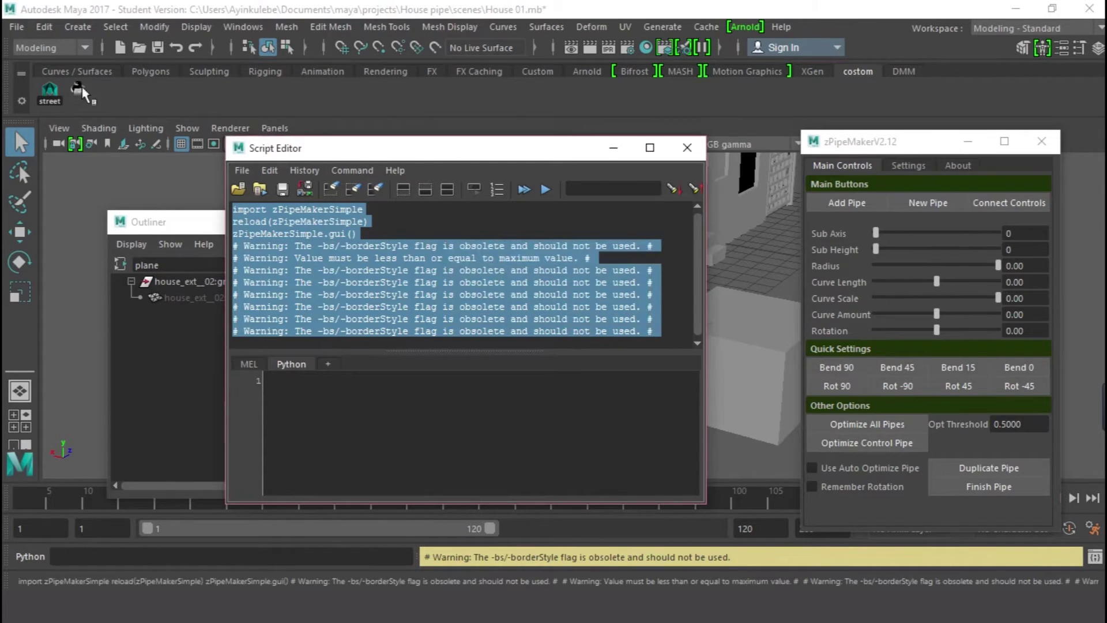
Close the Script Editor and relaunch the zPipeMaker window from the new script on the costom shelf
{"action": "left_click", "coordinate": [687, 148]}
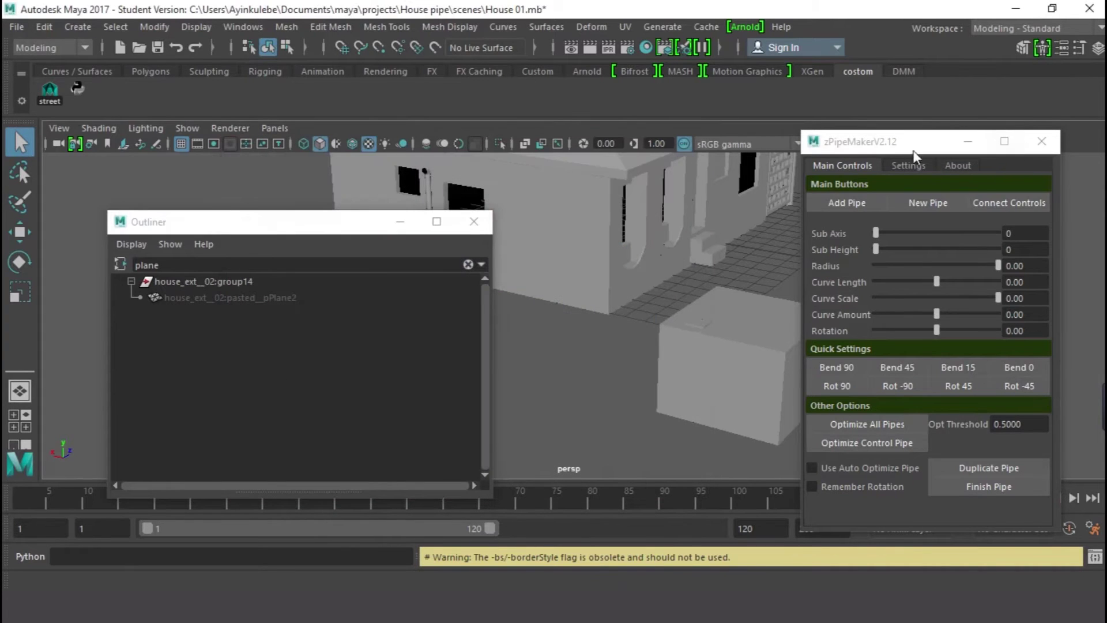
{"action": "left_click", "coordinate": [1041, 144]}
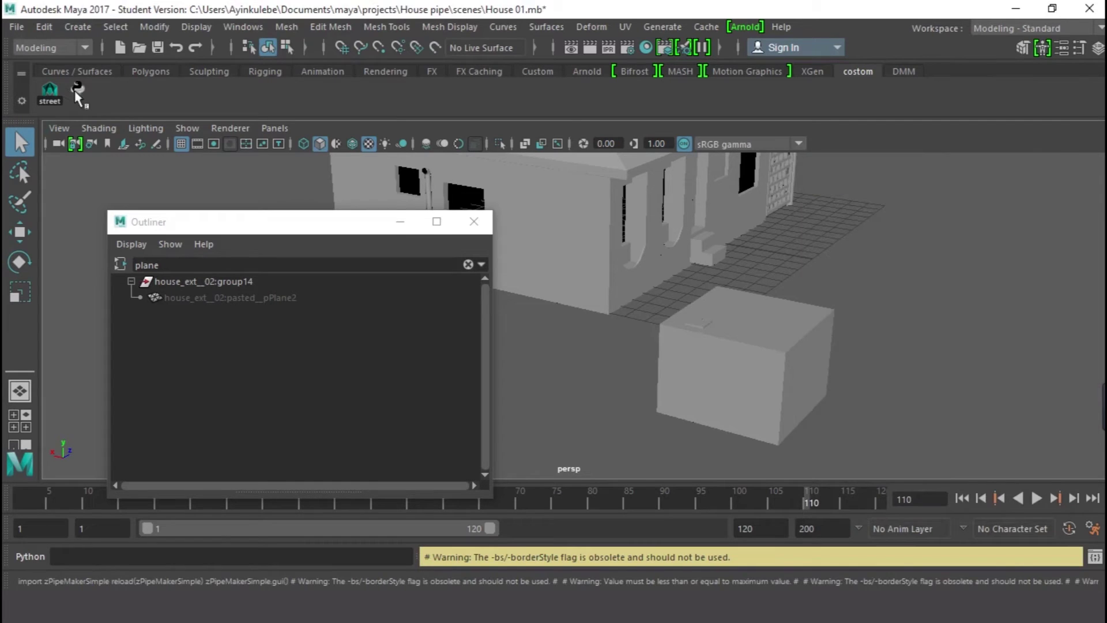
{"action": "left_click", "coordinate": [76, 91]}
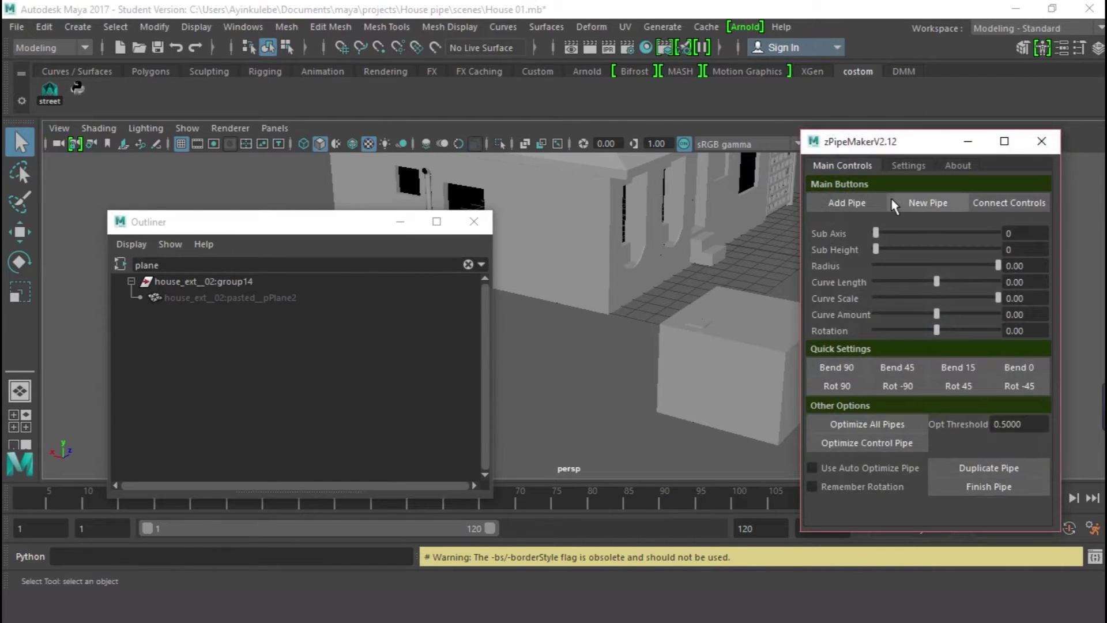
Minimize the Outliner and move the zPipeMaker window to the side of the viewport
{"action": "left_click", "coordinate": [408, 225]}
{"action": "left_click", "coordinate": [408, 225]}
{"action": "left_click_drag", "start_coordinate": [880, 147], "coordinate": [915, 118]}
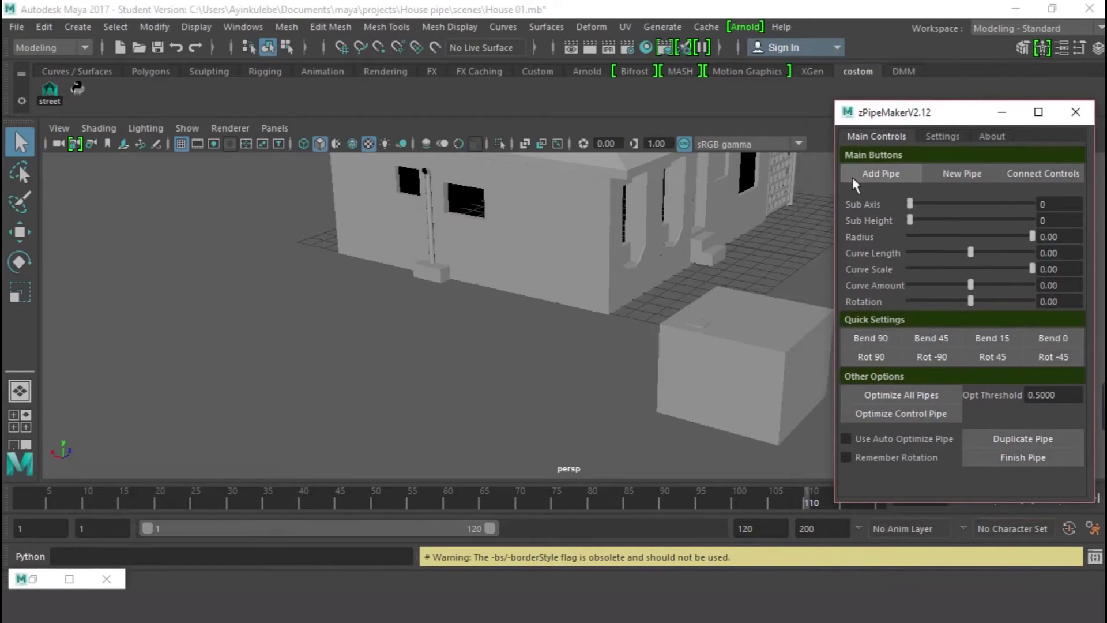
Create a new pipe at the house with zPipeMaker
{"action": "left_click_drag", "start_coordinate": [648, 279], "coordinate": [613, 301], "text": "alt"}
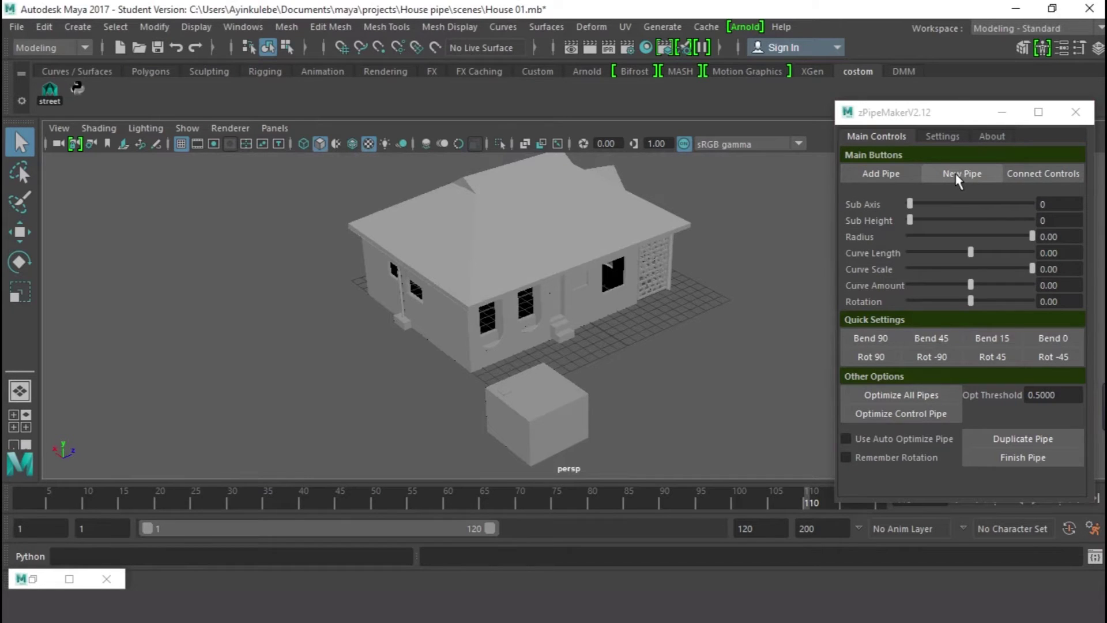
{"action": "scroll", "coordinate": [697, 281], "scroll_direction": "down", "scroll_amount": 3}
{"action": "left_click", "coordinate": [974, 174]}
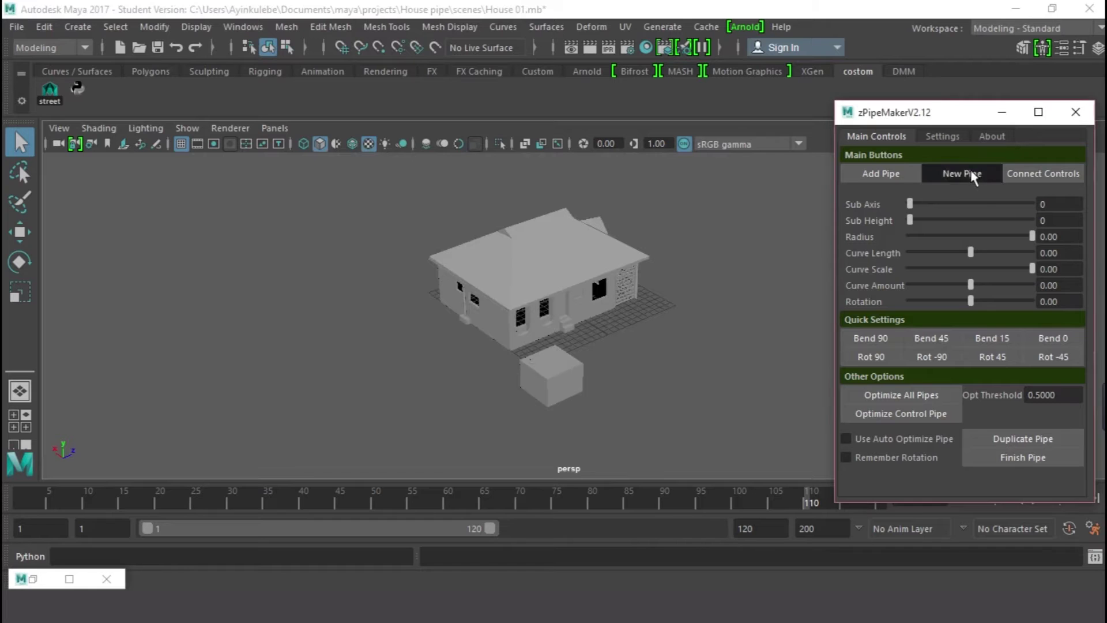
{"action": "left_click_drag", "start_coordinate": [656, 237], "coordinate": [572, 276], "text": "alt"}
{"action": "left_click_drag", "start_coordinate": [680, 309], "coordinate": [643, 326], "text": "alt"}
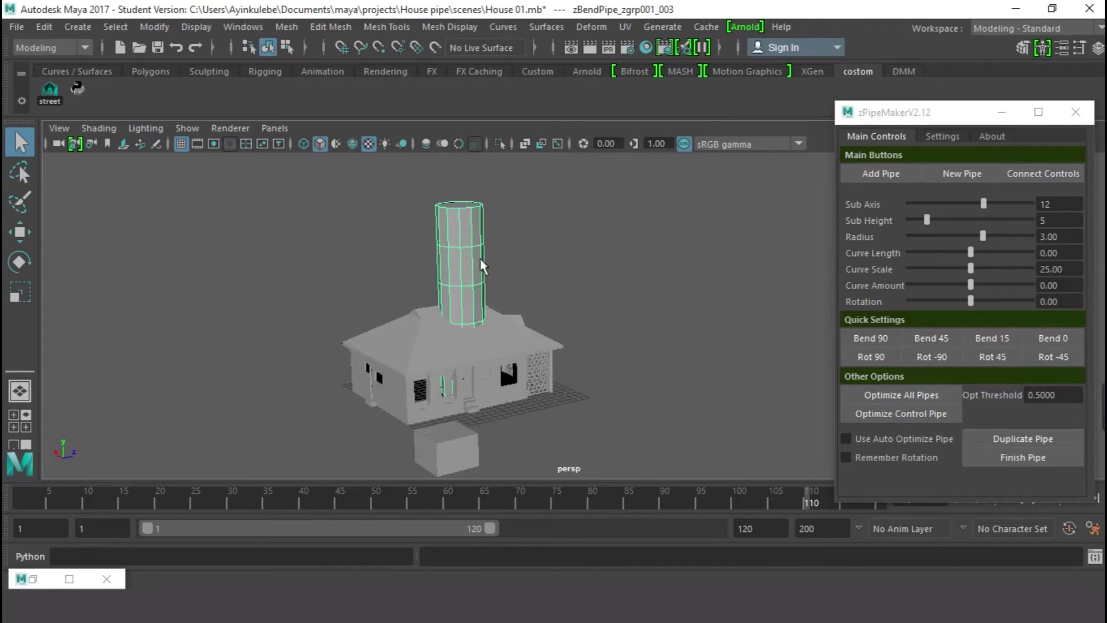
Set the new pipe's radius to 0.60 and curve scale to 5.37, and activate the Move tool
{"action": "left_click_drag", "start_coordinate": [983, 237], "coordinate": [922, 278]}
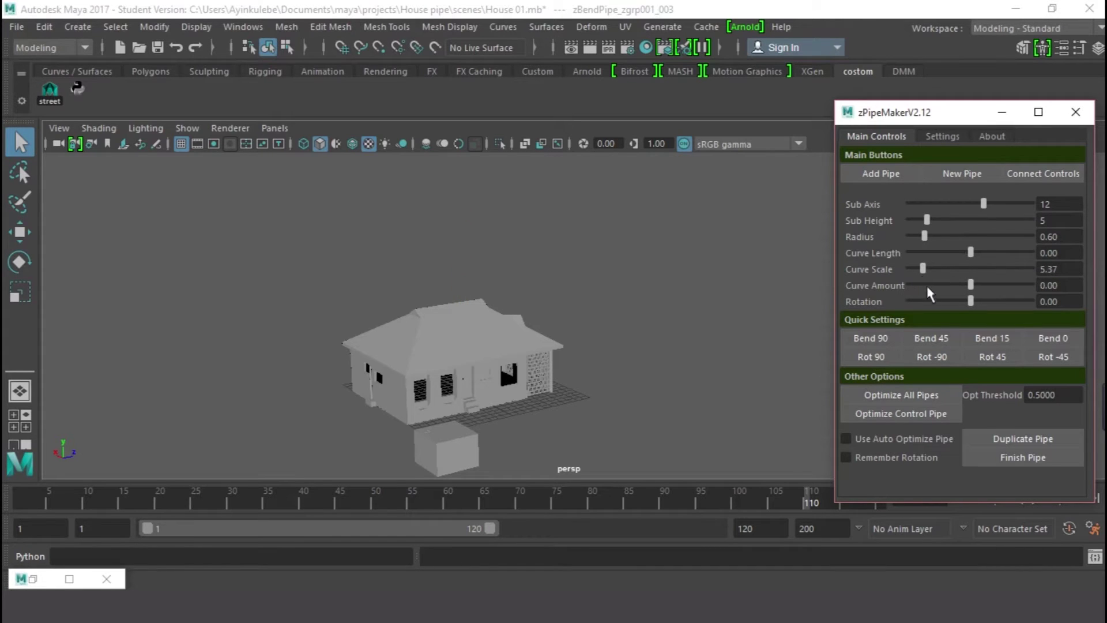
{"action": "key", "text": "w"}
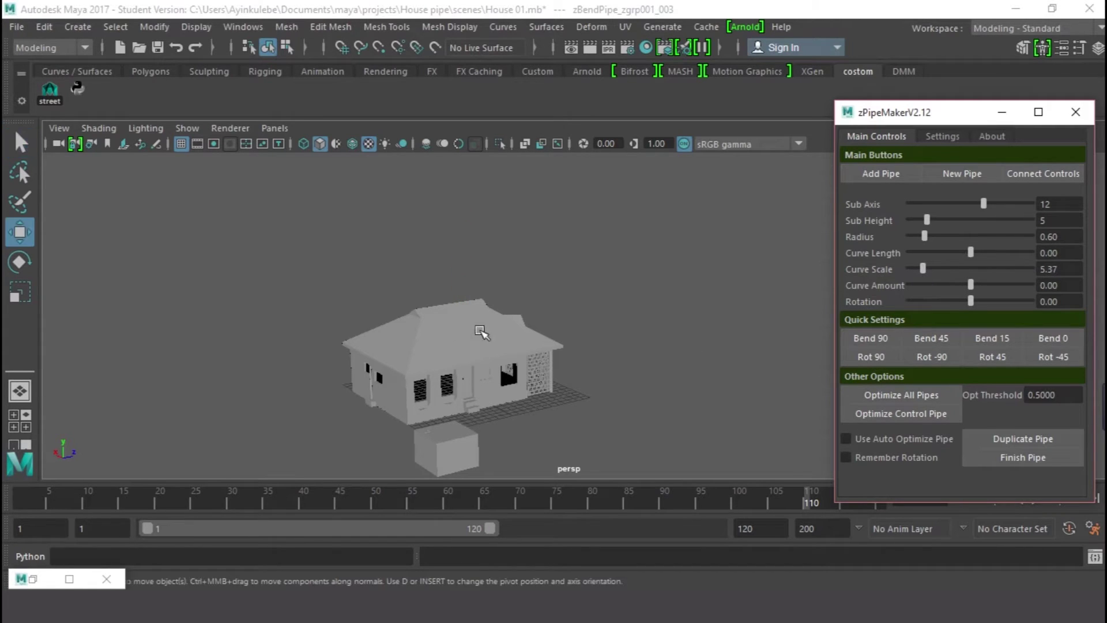
Move the new pipe outside the house's side wall, near the existing vertical wall pipe
{"action": "left_click_drag", "start_coordinate": [464, 391], "coordinate": [451, 410]}
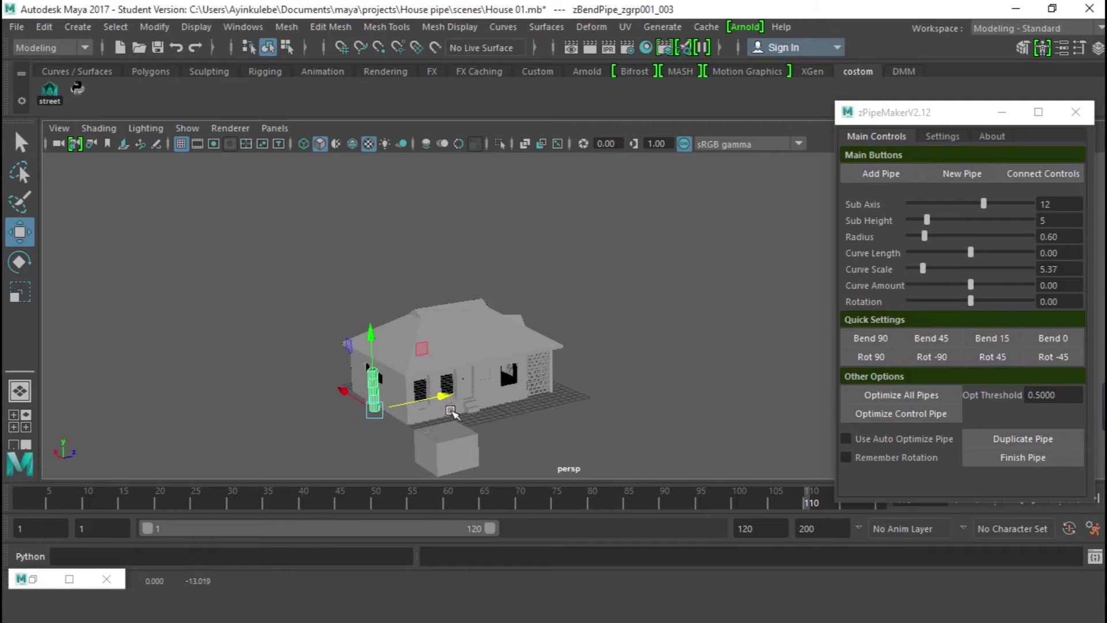
{"action": "key", "text": "f"}
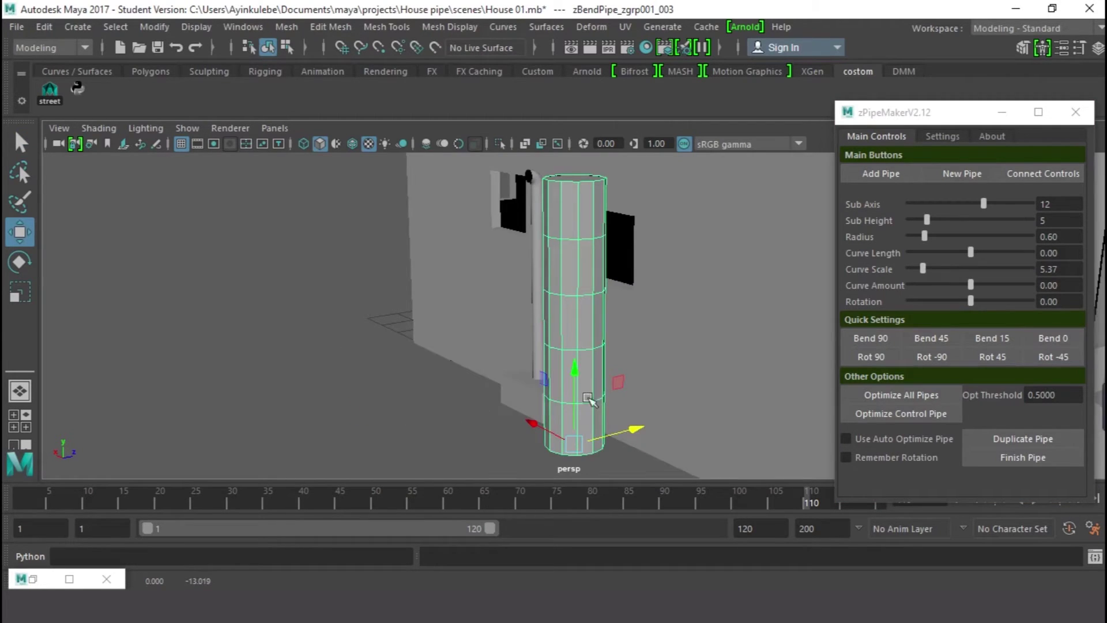
{"action": "left_click_drag", "start_coordinate": [384, 427], "coordinate": [660, 398], "text": "alt"}
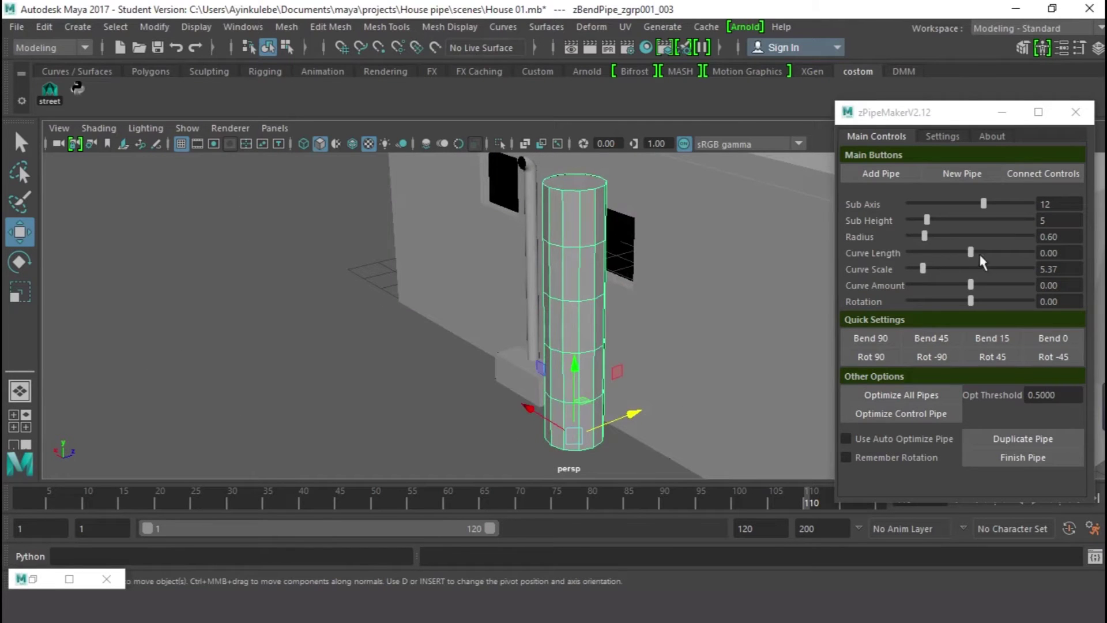
Reduce the pipe's radius to 0.27 to suit the existing wall pipe
{"action": "left_click_drag", "start_coordinate": [924, 232], "coordinate": [904, 248]}
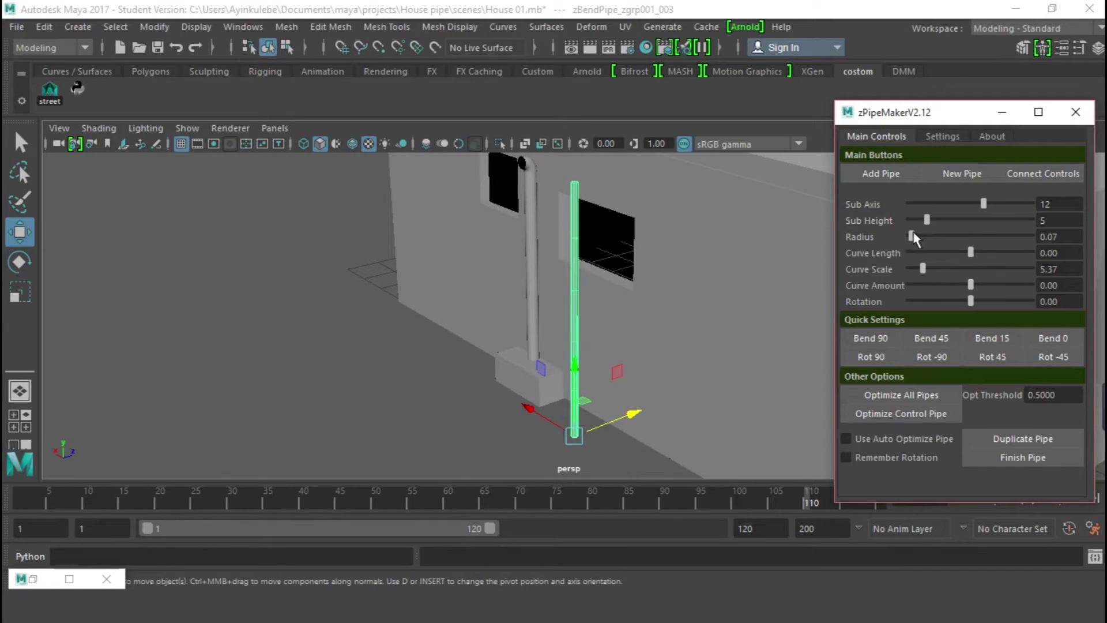
{"action": "left_click", "coordinate": [916, 231]}
{"action": "left_click_drag", "start_coordinate": [915, 234], "coordinate": [916, 234]}
{"action": "left_click_drag", "start_coordinate": [598, 329], "coordinate": [594, 371], "text": "alt"}
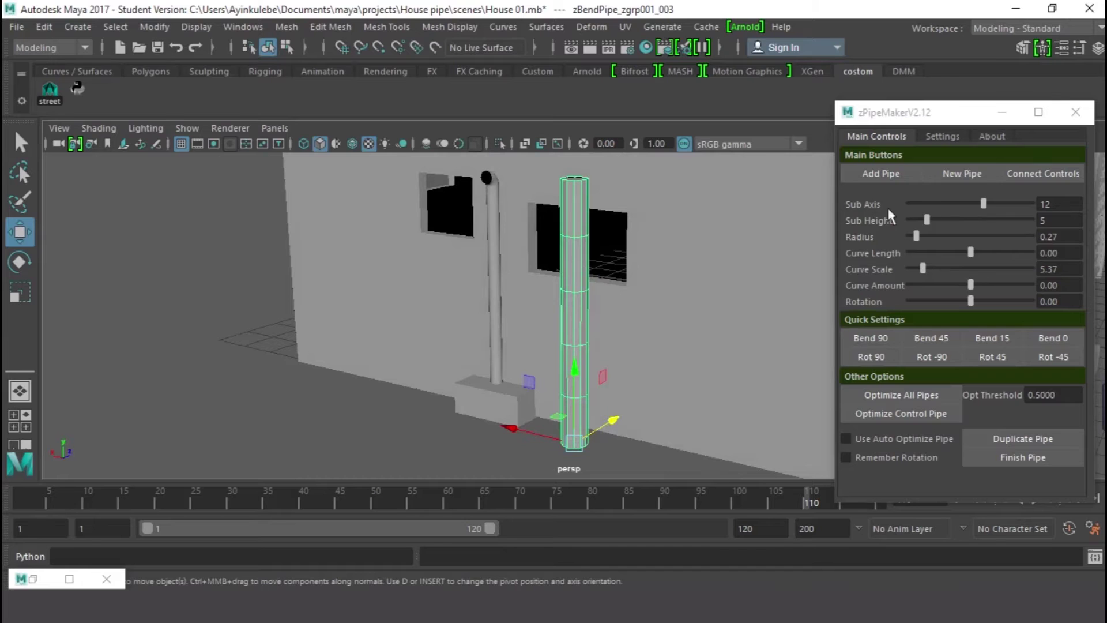
Raise the pipe's subdivisions to 18 around the axis and 21 along the height
{"action": "left_click_drag", "start_coordinate": [988, 207], "coordinate": [1024, 209]}
{"action": "left_click_drag", "start_coordinate": [728, 280], "coordinate": [744, 306], "text": "alt"}
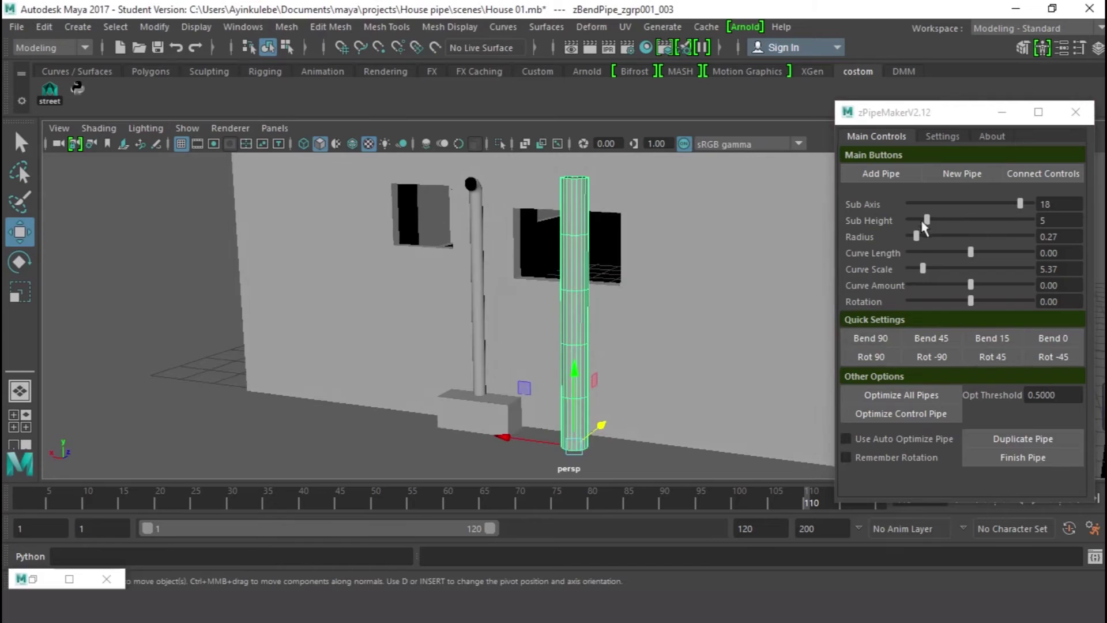
{"action": "left_click_drag", "start_coordinate": [928, 220], "coordinate": [935, 220]}
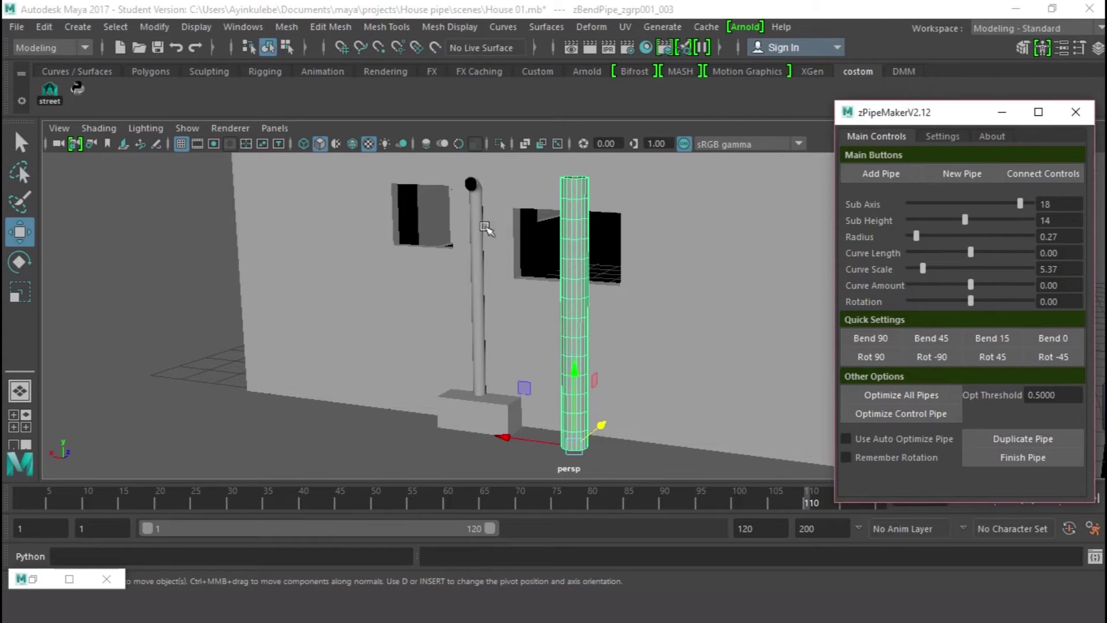
{"action": "left_click_drag", "start_coordinate": [965, 220], "coordinate": [995, 219]}
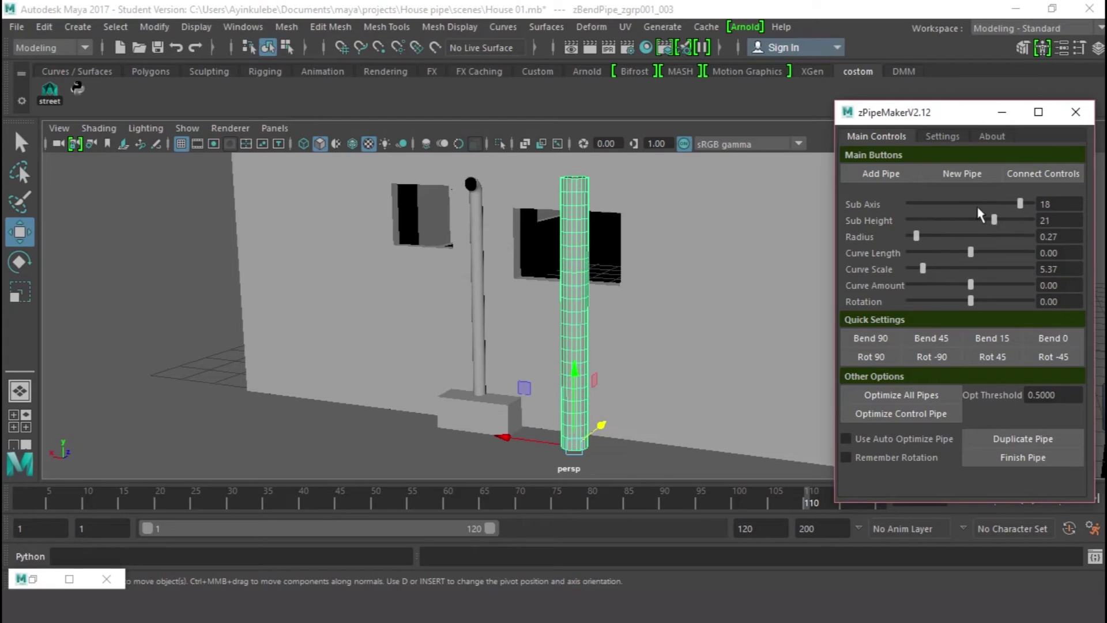
Shorten the pipe to a curve scale of 1.01 and bend it with a curve amount of -90
{"action": "left_click_drag", "start_coordinate": [924, 269], "coordinate": [914, 273]}
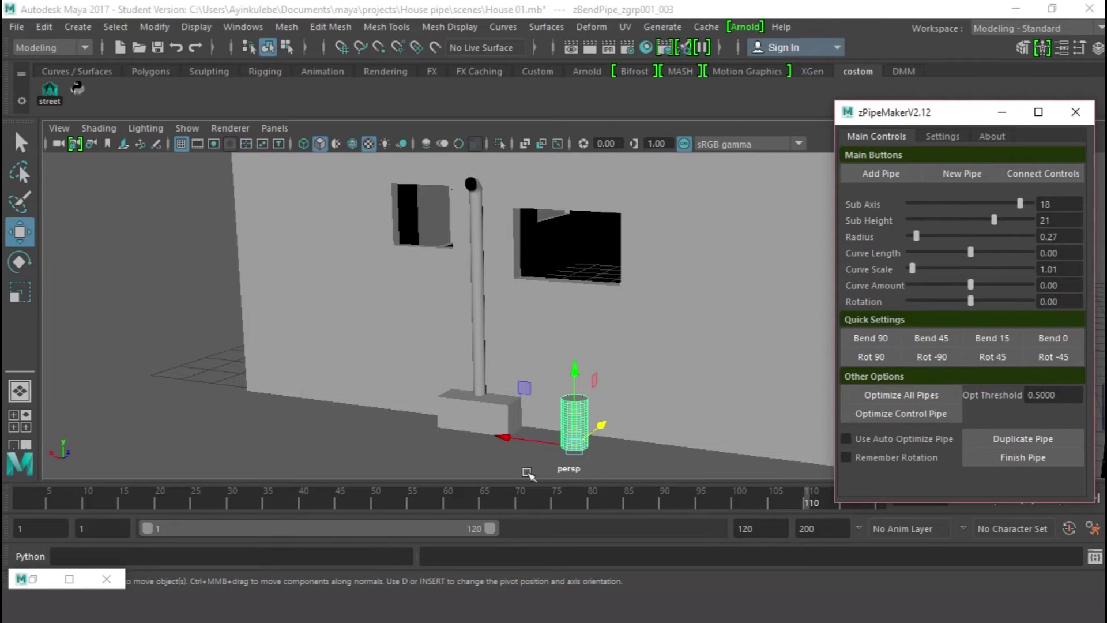
{"action": "left_click_drag", "start_coordinate": [521, 487], "coordinate": [566, 449], "text": "alt"}
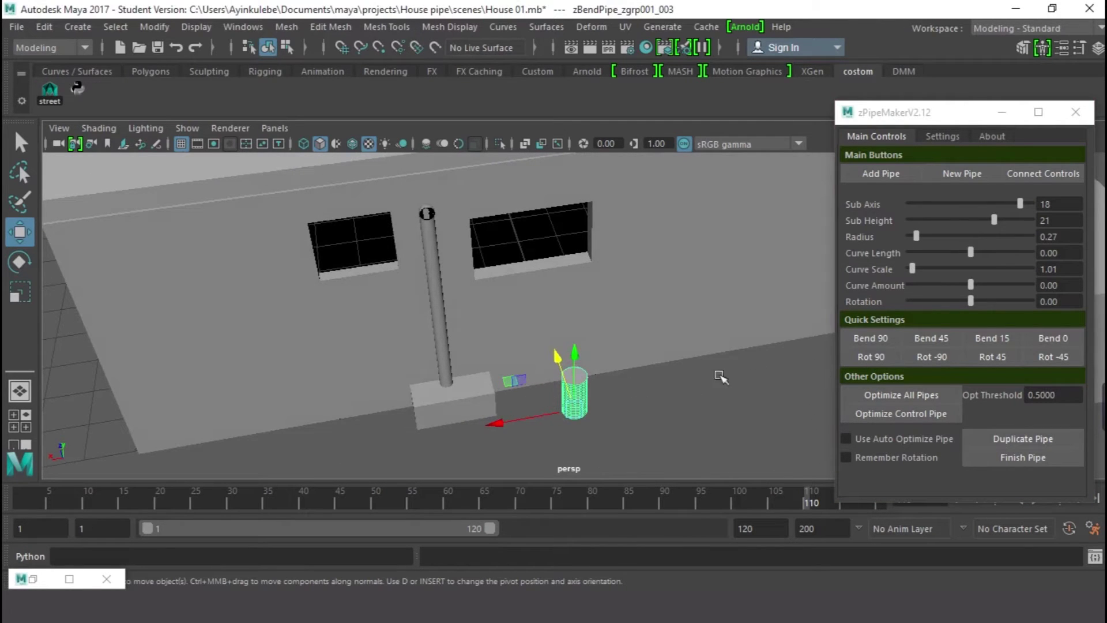
{"action": "left_click_drag", "start_coordinate": [603, 403], "coordinate": [493, 349], "text": "alt"}
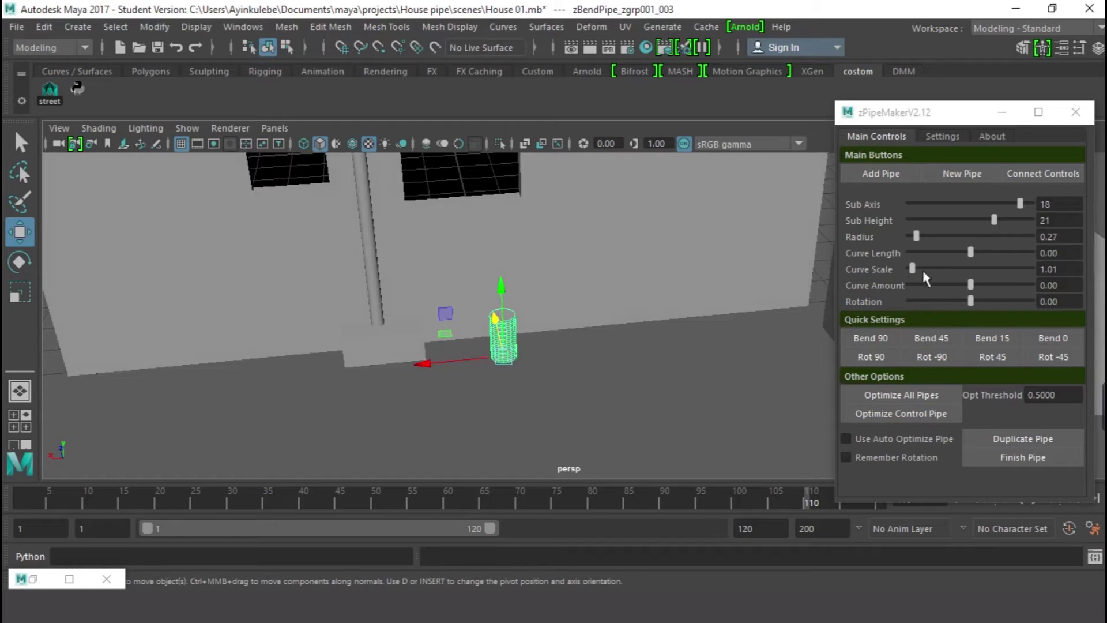
{"action": "left_click", "coordinate": [1068, 285]}
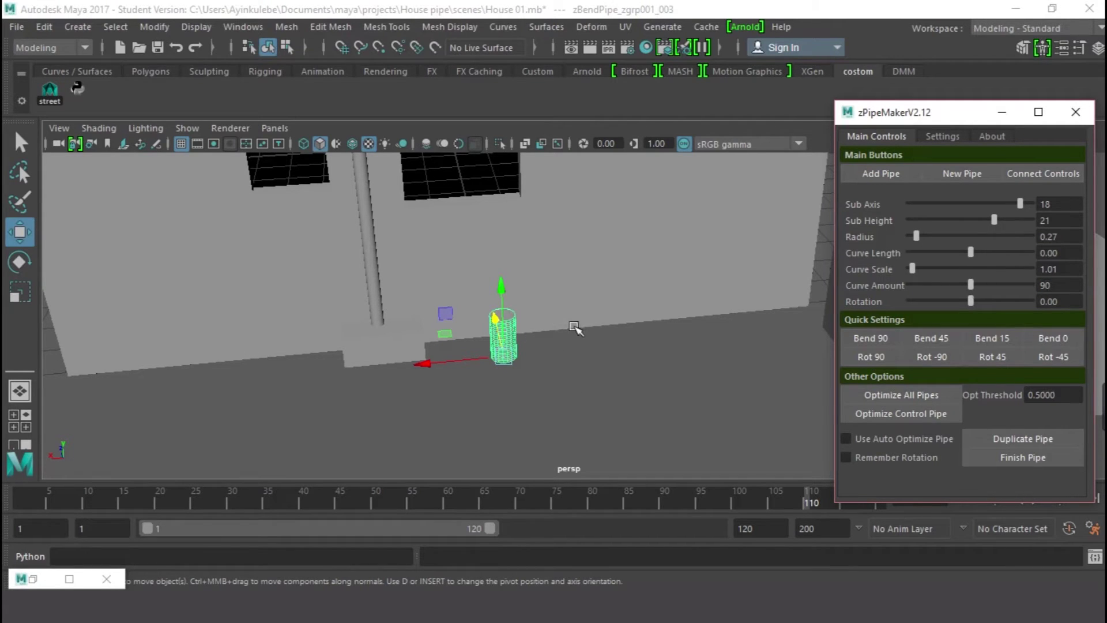
{"action": "type", "text": "90"}
{"action": "key", "text": "Return"}
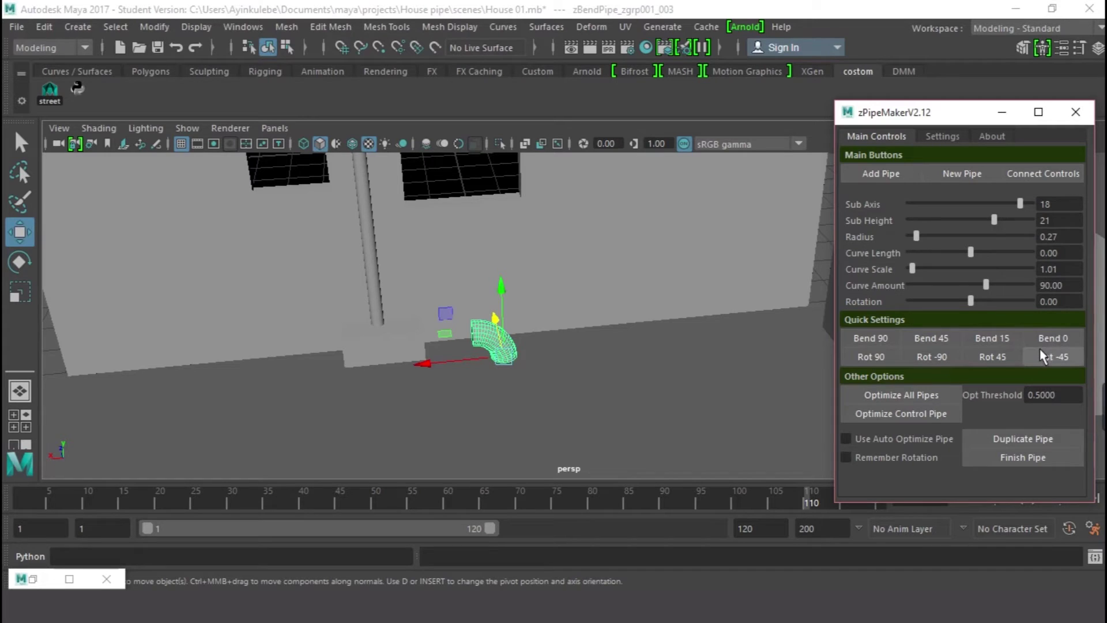
{"action": "key", "text": "Return"}
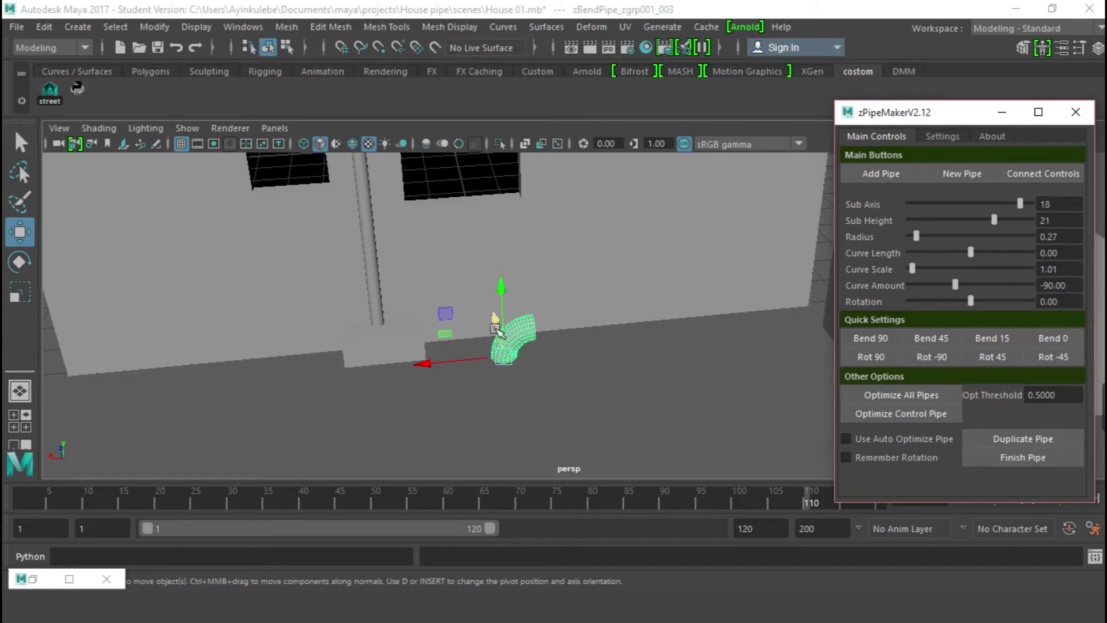
Move the bent pipe against the base block below the vertical wall pipe
{"action": "left_click_drag", "start_coordinate": [502, 284], "coordinate": [503, 324]}
{"action": "left_click_drag", "start_coordinate": [647, 414], "coordinate": [496, 346], "text": "alt"}
{"action": "left_click", "coordinate": [631, 397]}
{"action": "left_click_drag", "start_coordinate": [573, 366], "coordinate": [461, 306], "text": "alt"}
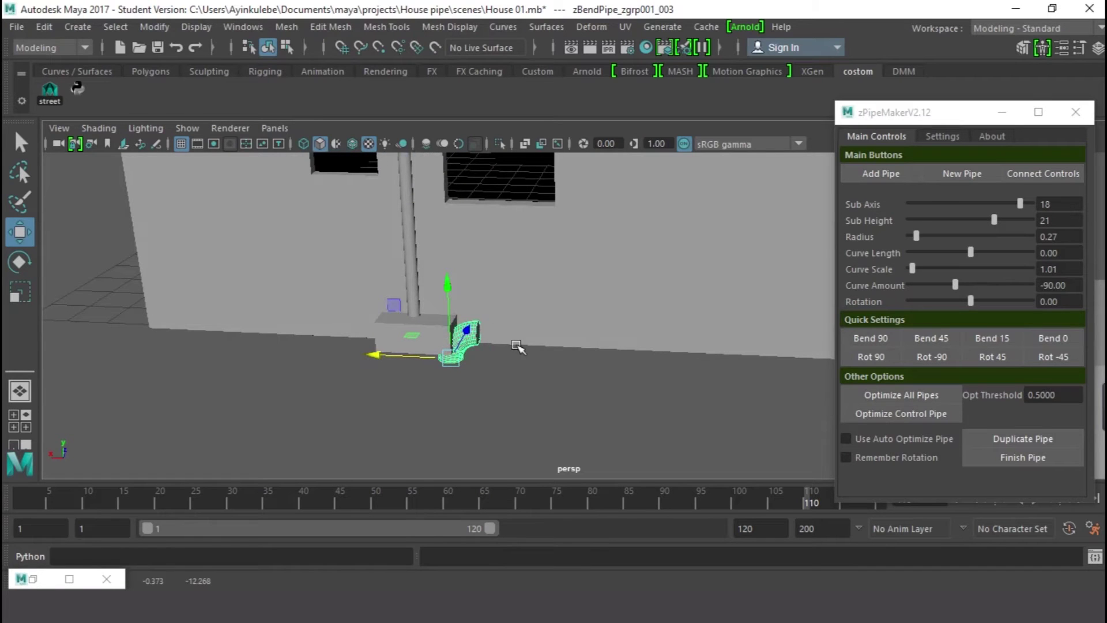
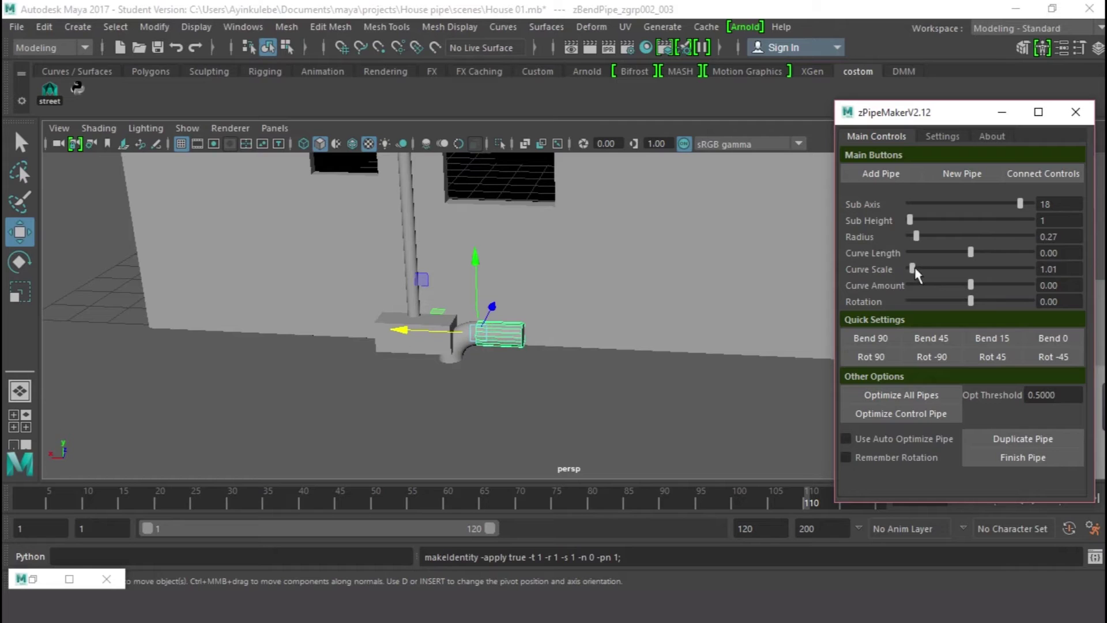
Lengthen the straight segment along the wall toward the house corner with a curve scale of 8.05
{"action": "left_click_drag", "start_coordinate": [577, 369], "coordinate": [458, 369], "text": "alt"}
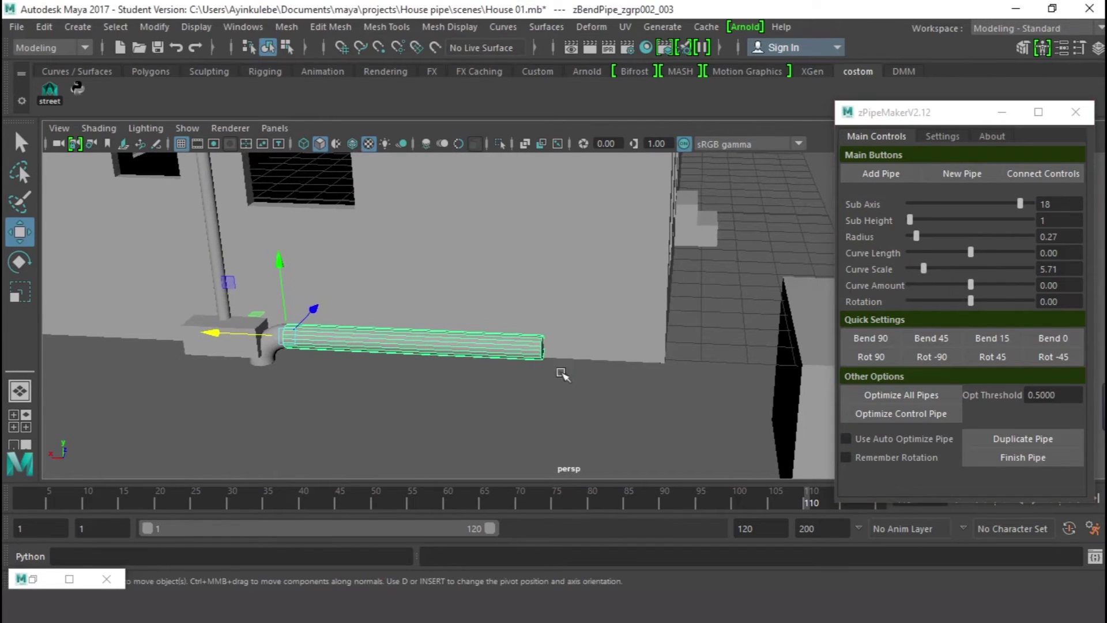
{"action": "left_click_drag", "start_coordinate": [971, 253], "coordinate": [1033, 269]}
{"action": "left_click_drag", "start_coordinate": [929, 271], "coordinate": [932, 271]}
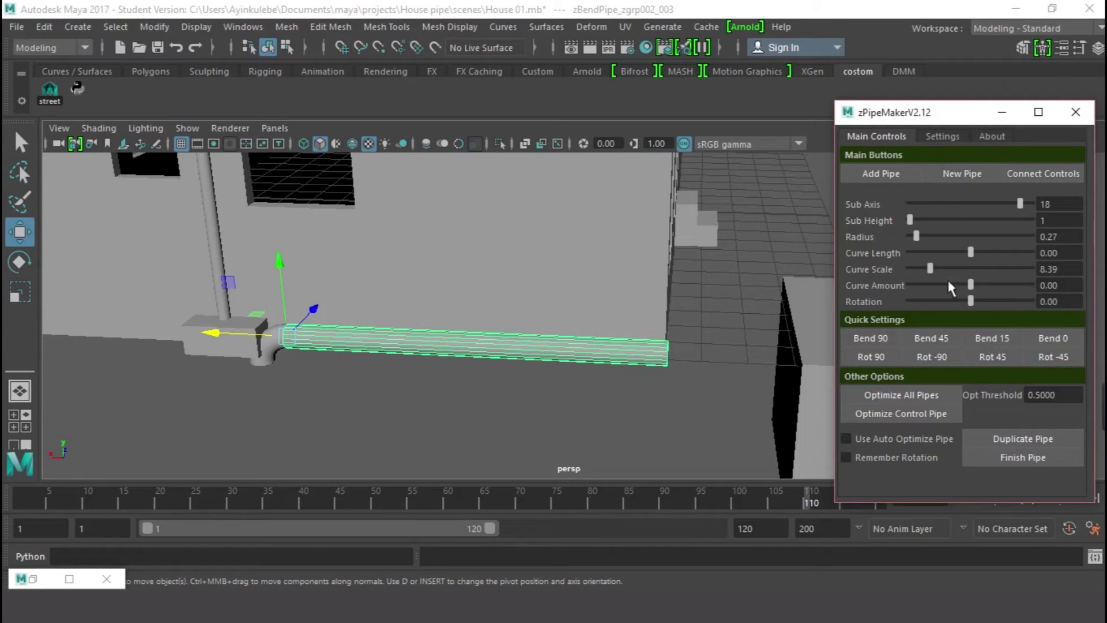
{"action": "left_click_drag", "start_coordinate": [932, 271], "coordinate": [931, 272]}
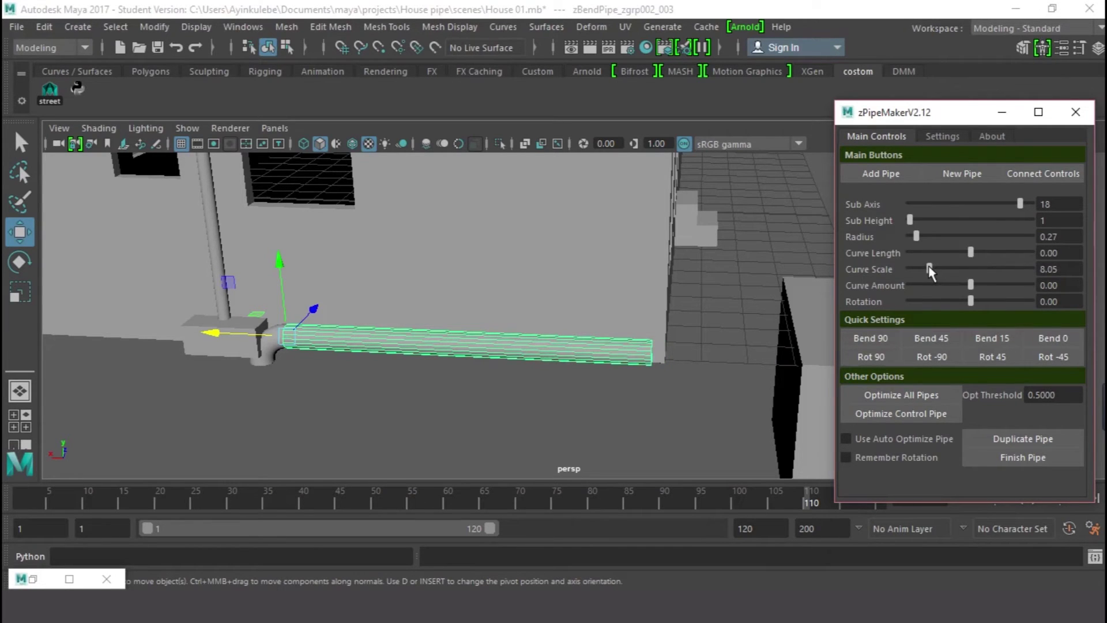
Add a pipe segment at the house corner and shorten it to a curve scale of 0.67
{"action": "left_click_drag", "start_coordinate": [761, 362], "coordinate": [640, 392], "text": "alt"}
{"action": "left_click_drag", "start_coordinate": [744, 396], "coordinate": [672, 401], "text": "alt"}
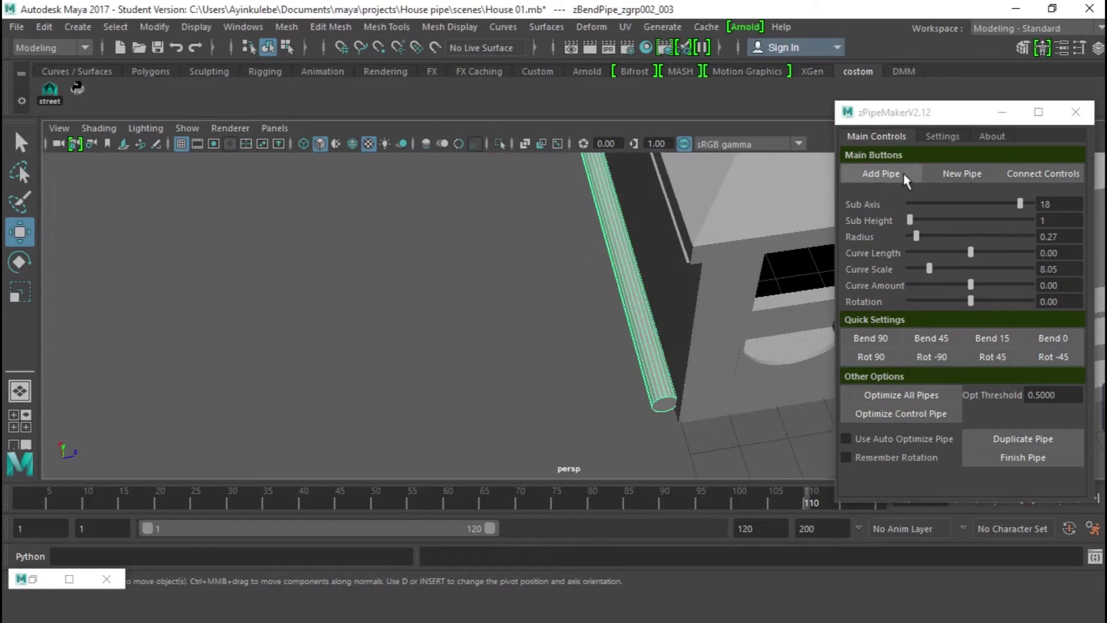
{"action": "left_click", "coordinate": [881, 174]}
{"action": "left_click_drag", "start_coordinate": [683, 424], "coordinate": [810, 401], "text": "alt"}
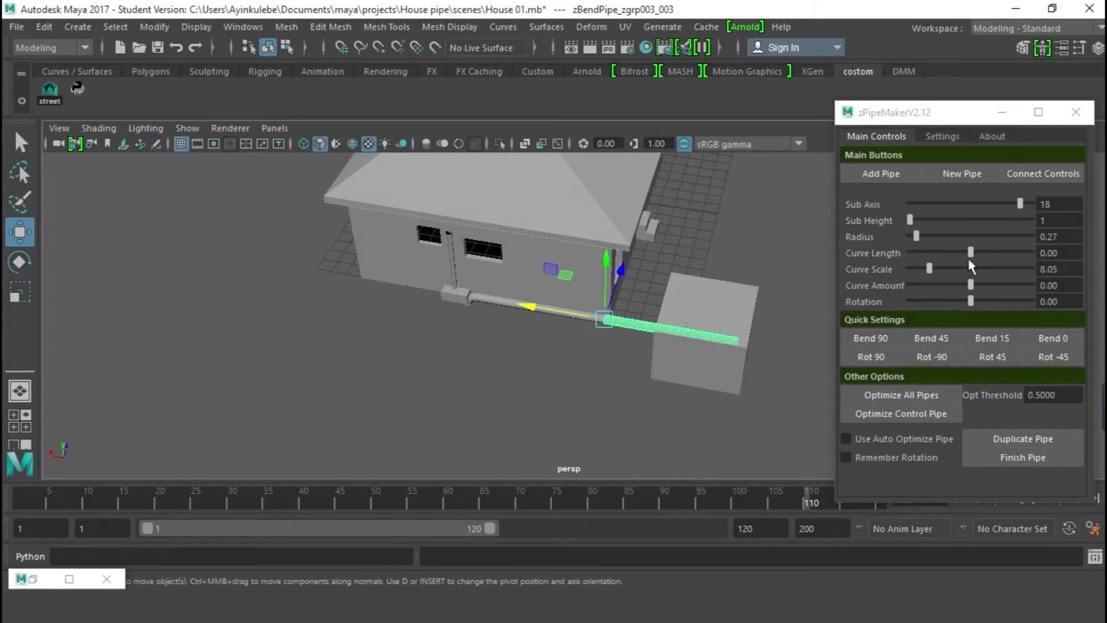
{"action": "left_click_drag", "start_coordinate": [930, 267], "coordinate": [912, 268]}
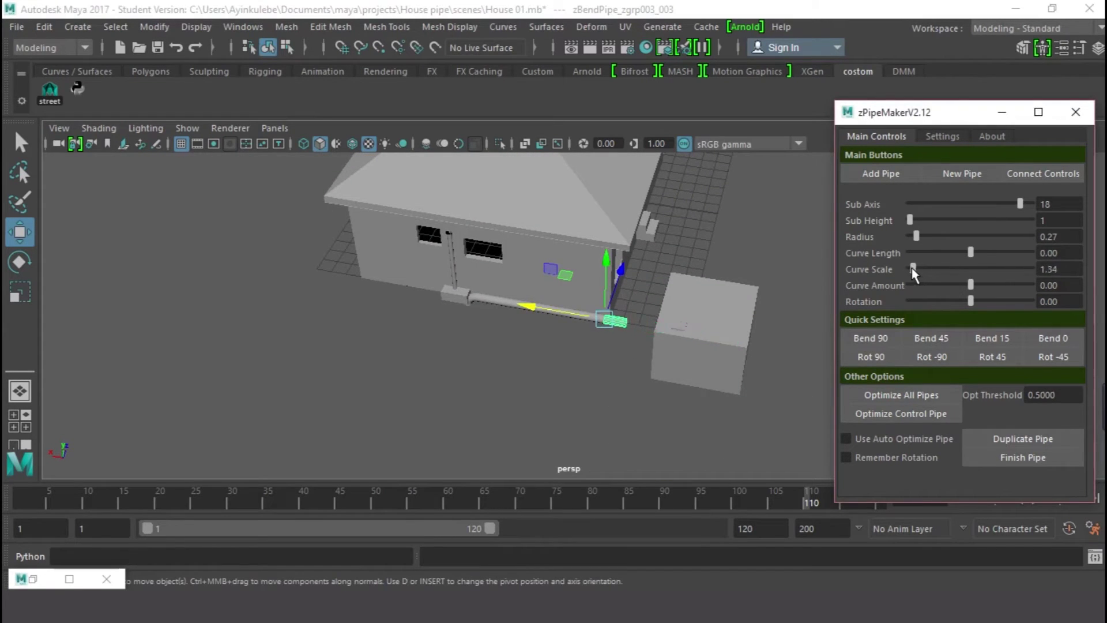
{"action": "scroll", "coordinate": [637, 390], "scroll_direction": "up", "scroll_amount": 8}
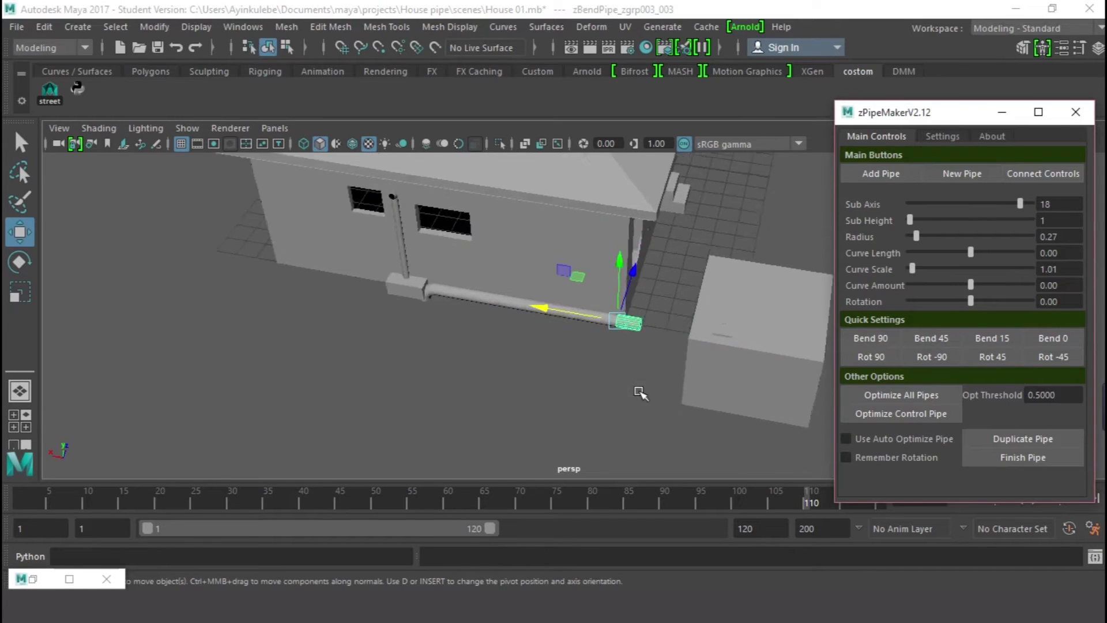
{"action": "left_click_drag", "start_coordinate": [700, 337], "coordinate": [710, 360], "text": "alt"}
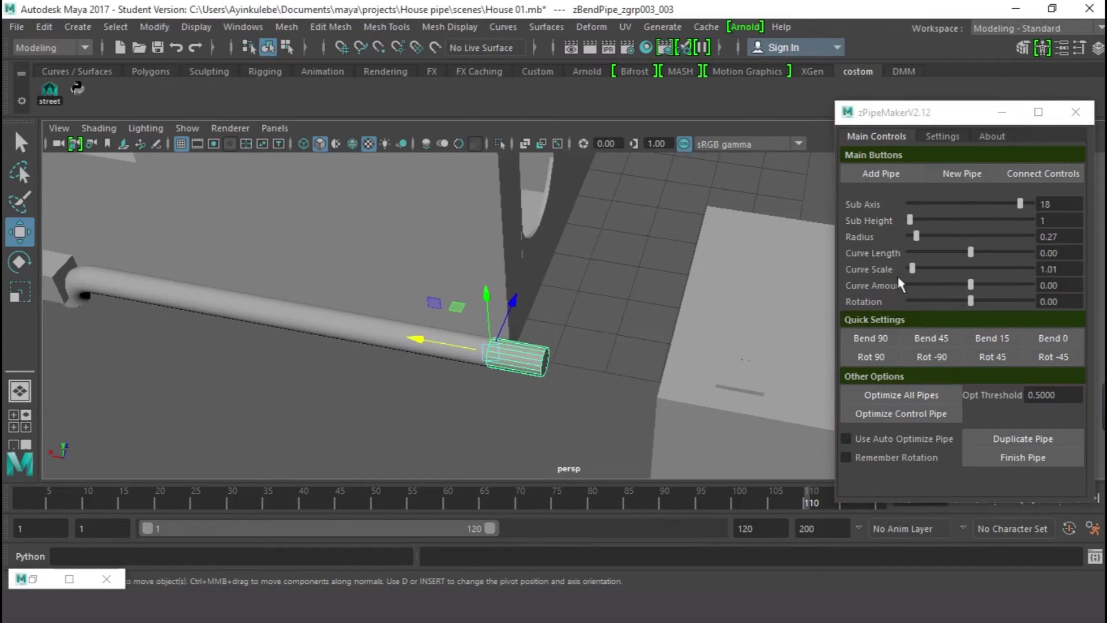
{"action": "left_click_drag", "start_coordinate": [912, 264], "coordinate": [911, 266]}
Set the corner segment's sub height to 16 and its curve amount to 90
{"action": "left_click_drag", "start_coordinate": [910, 222], "coordinate": [965, 223]}
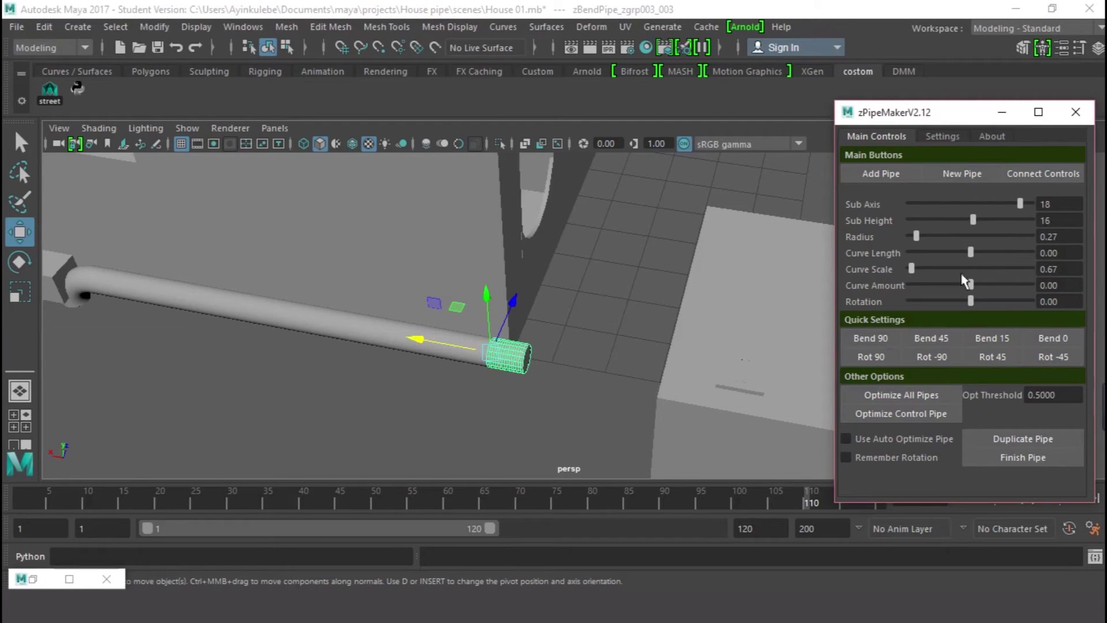
{"action": "left_click_drag", "start_coordinate": [1074, 289], "coordinate": [987, 288]}
{"action": "type", "text": "90"}
{"action": "key", "text": "Return"}
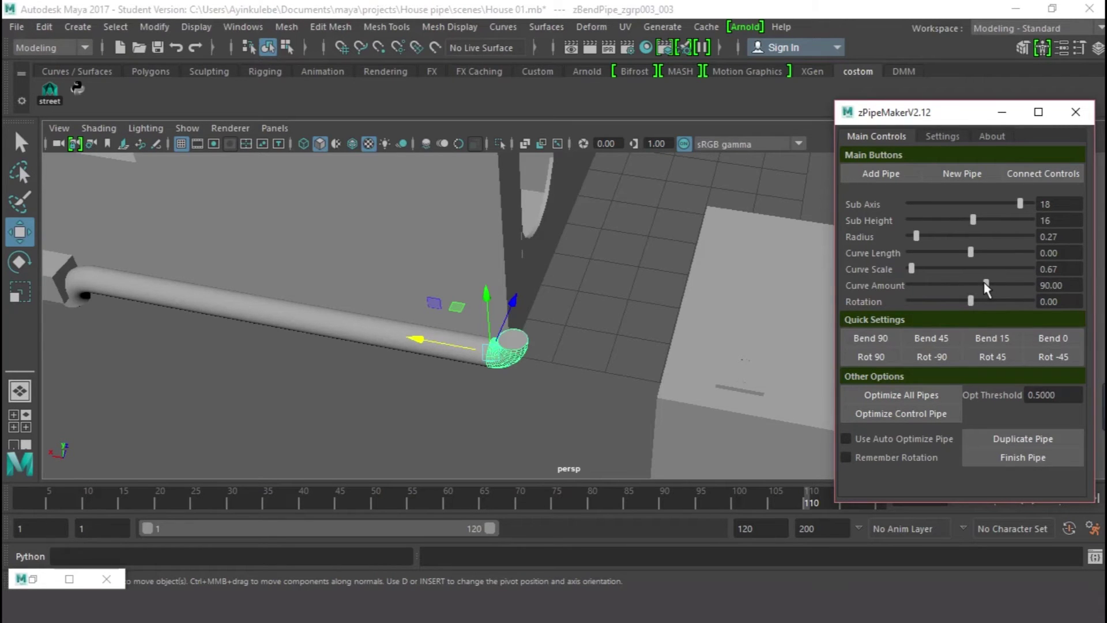
Set the corner elbow's curve scale to 1.01 and its rotation to -90 so it turns around the house corner
{"action": "left_click_drag", "start_coordinate": [507, 390], "coordinate": [444, 380], "text": "alt"}
{"action": "left_click_drag", "start_coordinate": [630, 381], "coordinate": [621, 360], "text": "alt"}
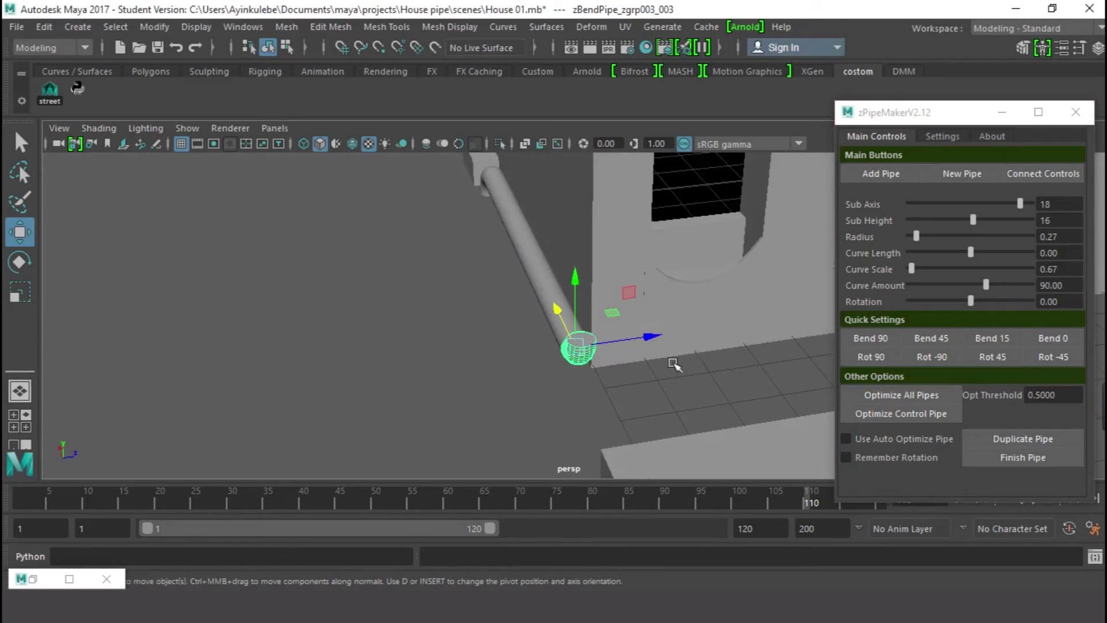
{"action": "left_click_drag", "start_coordinate": [718, 365], "coordinate": [644, 343], "text": "alt"}
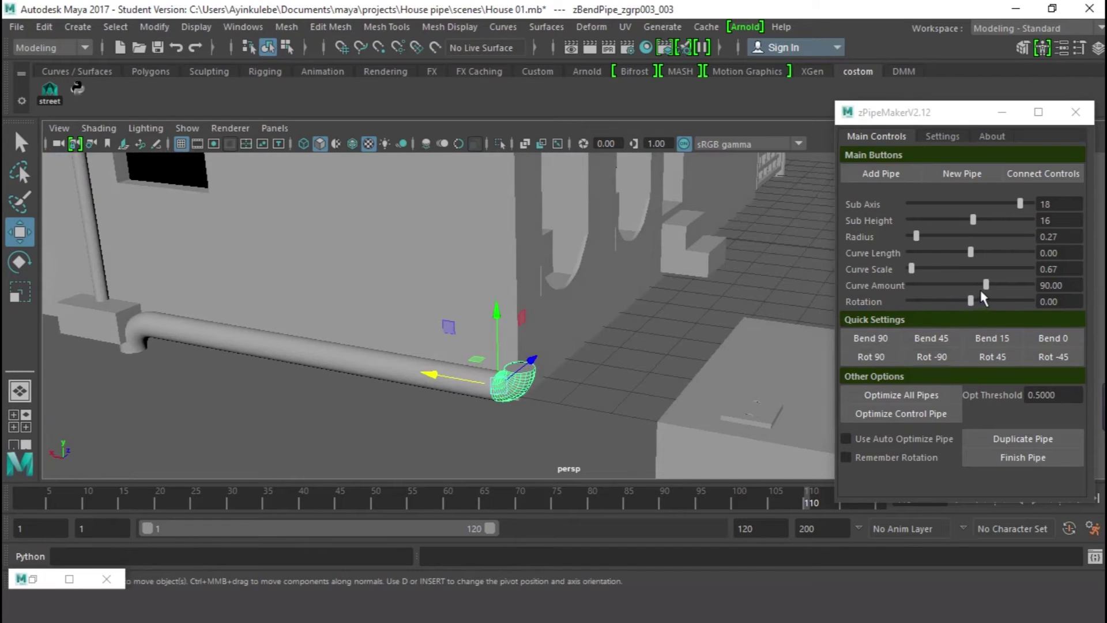
{"action": "left_click_drag", "start_coordinate": [911, 266], "coordinate": [912, 266]}
{"action": "left_click_drag", "start_coordinate": [527, 260], "coordinate": [563, 314], "text": "alt"}
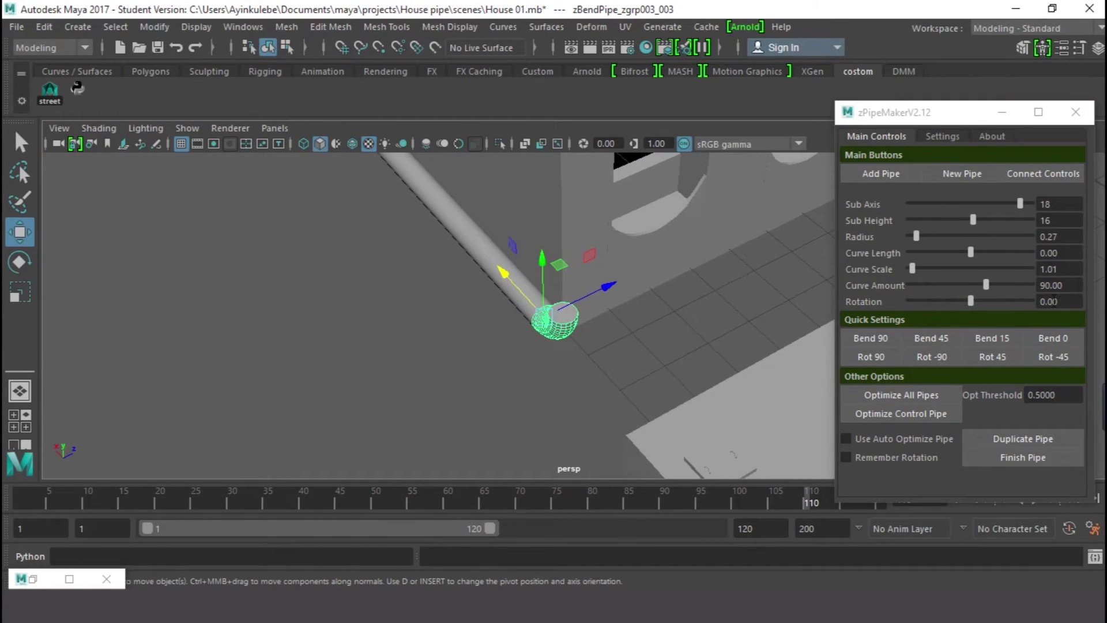
{"action": "double_click", "coordinate": [1050, 302]}
{"action": "type", "text": "90"}
{"action": "key", "text": "Return"}
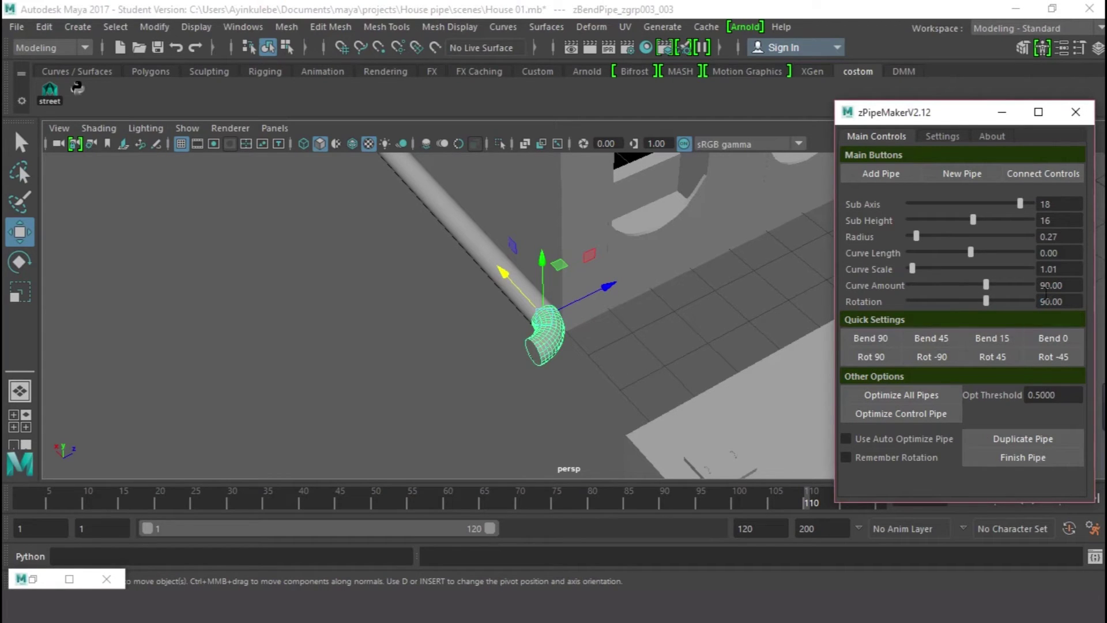
{"action": "type", "text": "-"}
{"action": "key", "text": "Return"}
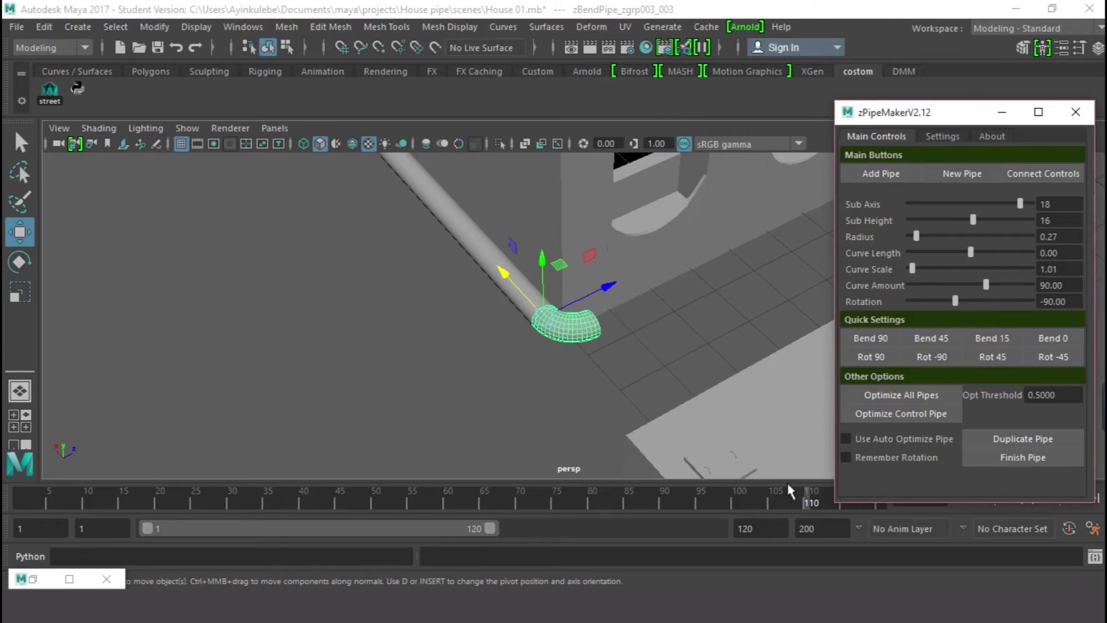
Add another pipe segment after the corner elbow and set its curve amount to 0 and sub height to 1
{"action": "left_click_drag", "start_coordinate": [593, 390], "coordinate": [646, 410], "text": "alt"}
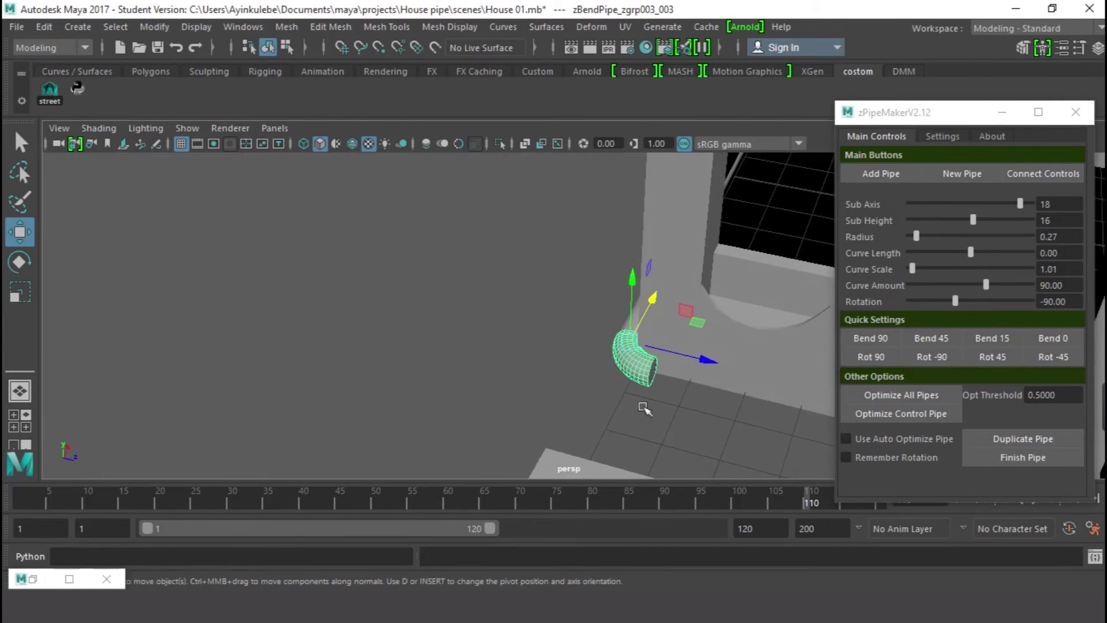
{"action": "left_click_drag", "start_coordinate": [711, 395], "coordinate": [637, 306], "text": "alt"}
{"action": "left_click", "coordinate": [880, 175]}
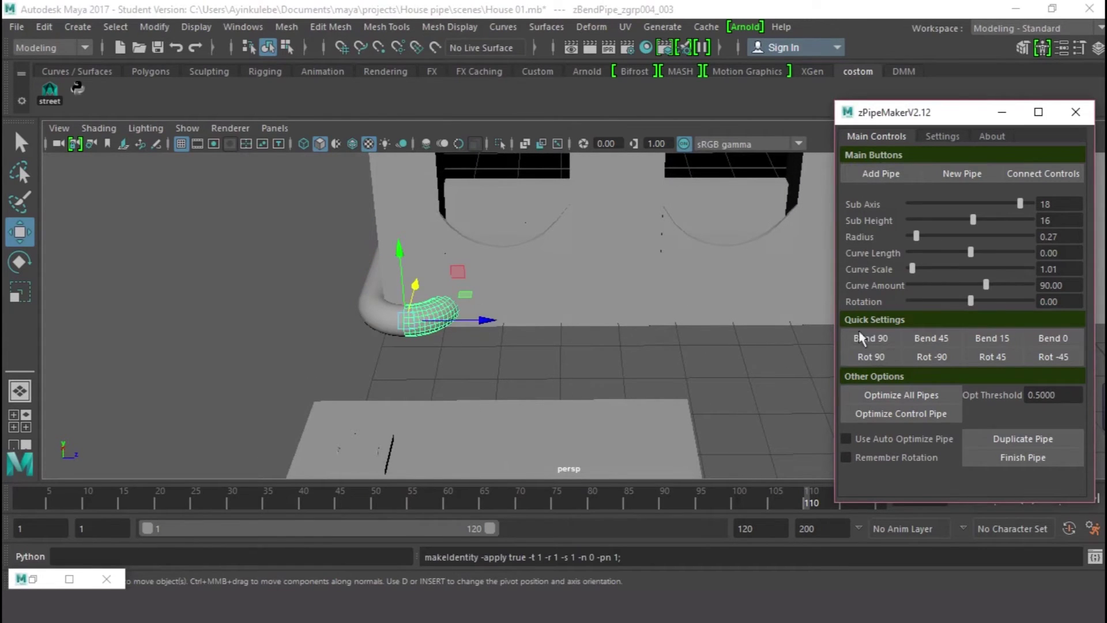
{"action": "left_click_drag", "start_coordinate": [1075, 284], "coordinate": [994, 281]}
{"action": "type", "text": "0"}
{"action": "key", "text": "Return"}
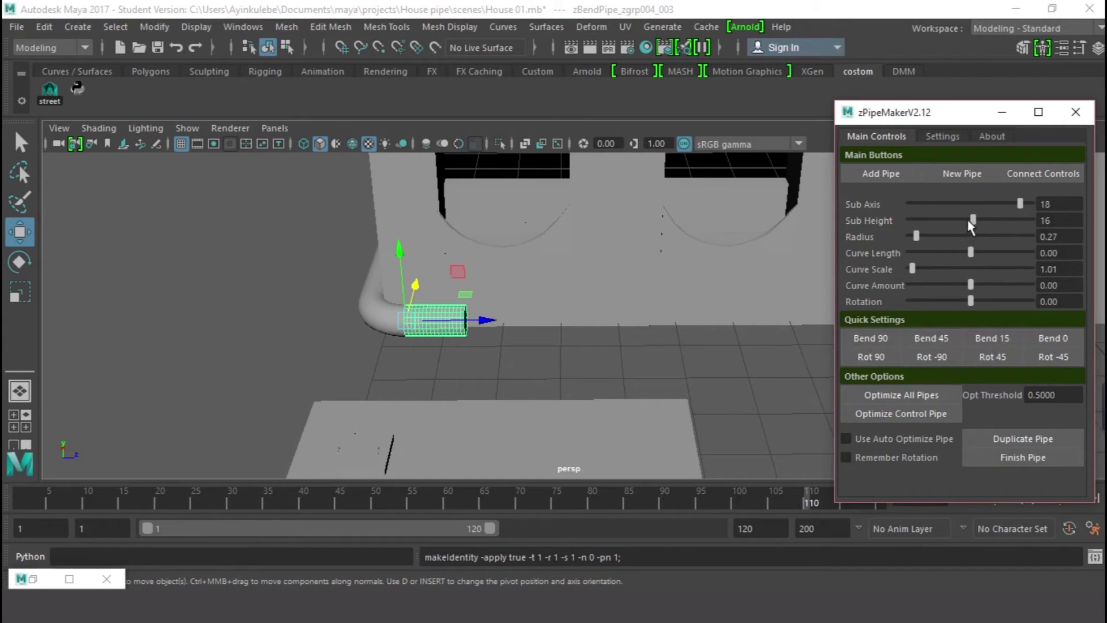
{"action": "left_click_drag", "start_coordinate": [973, 221], "coordinate": [829, 219]}
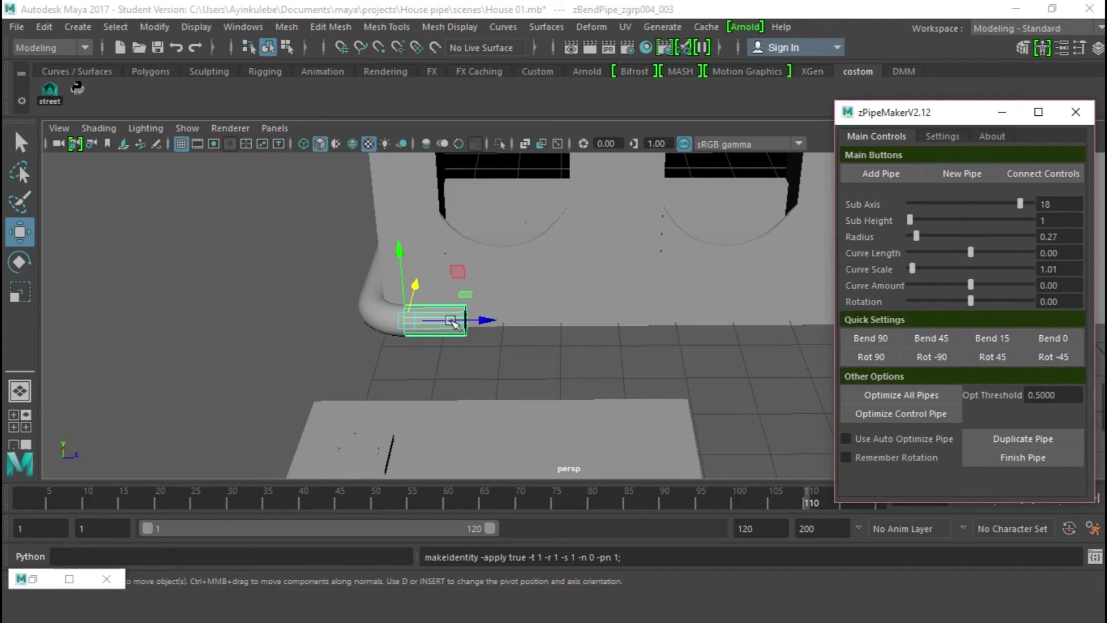
Extend the pipe segment after the corner elbow along the house wall to a curve scale of 29.53
{"action": "left_click_drag", "start_coordinate": [585, 323], "coordinate": [461, 299], "text": "alt"}
{"action": "scroll", "coordinate": [437, 290], "scroll_direction": "down", "scroll_amount": 3}
{"action": "middle_click_drag", "start_coordinate": [437, 290], "coordinate": [290, 291], "text": "alt"}
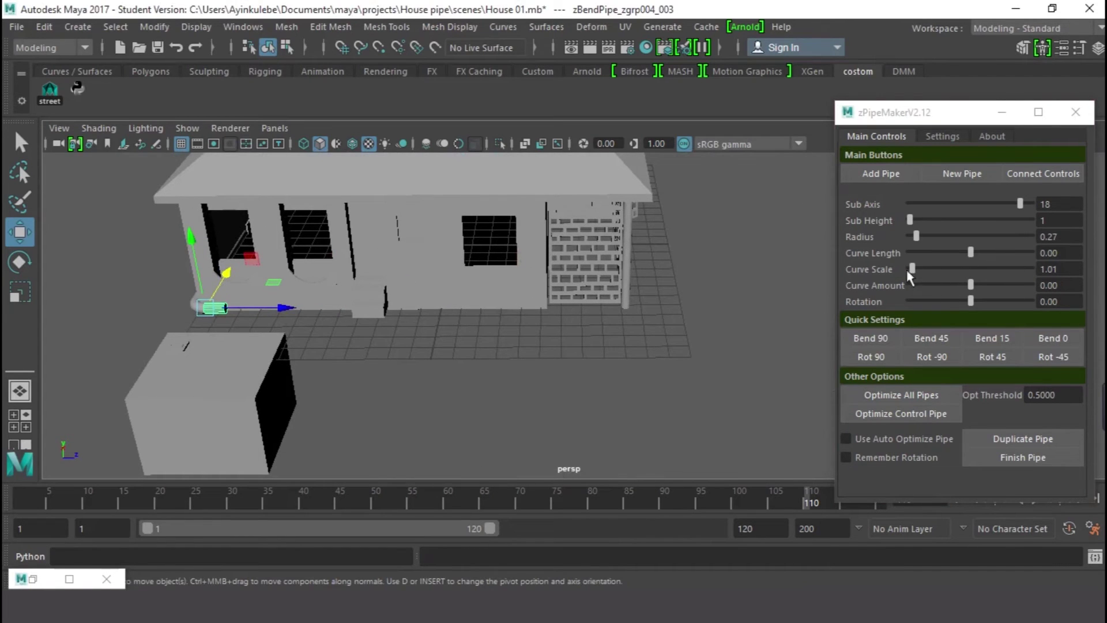
{"action": "left_click_drag", "start_coordinate": [912, 269], "coordinate": [982, 266]}
{"action": "middle_click_drag", "start_coordinate": [801, 307], "coordinate": [564, 287], "text": "alt"}
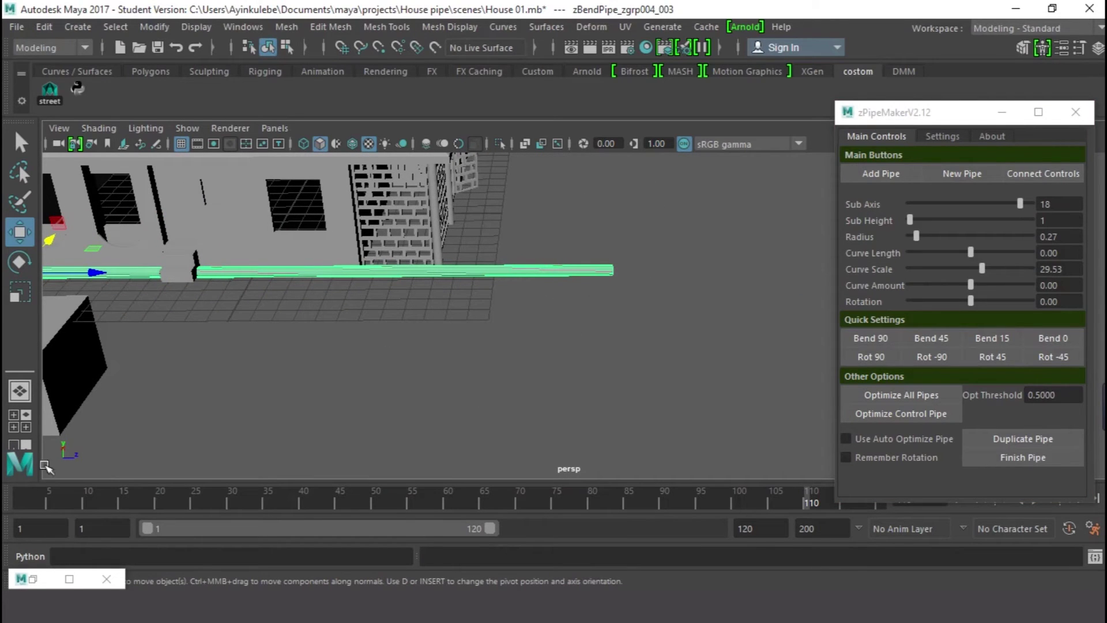
Unhide the ground plane pasted__pPlane2 and minimize the Outliner
{"action": "left_click", "coordinate": [33, 579]}
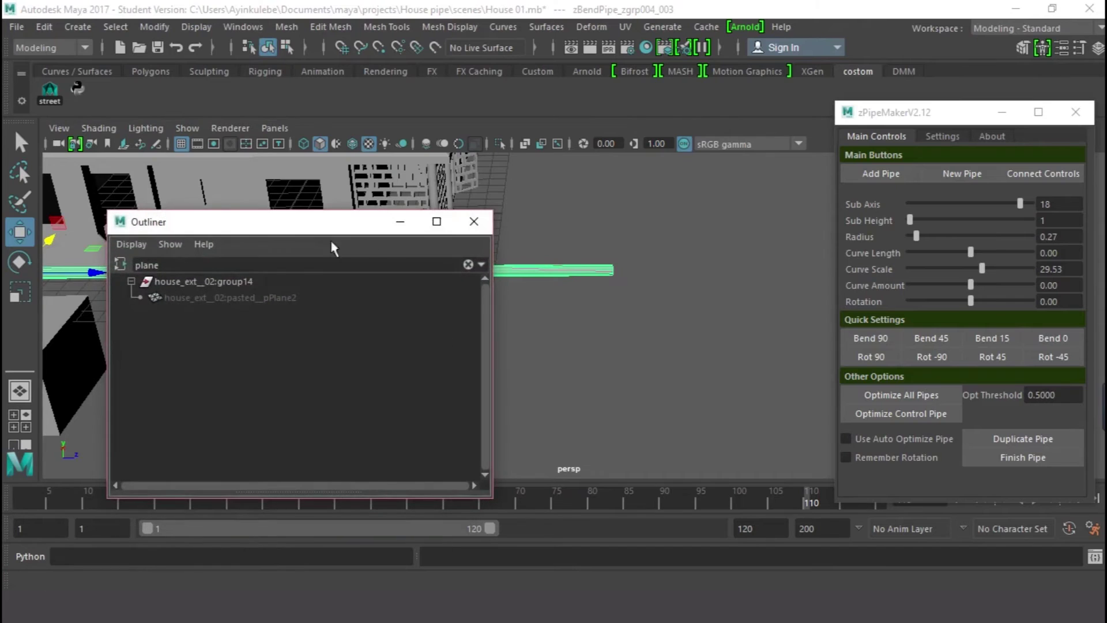
{"action": "left_click", "coordinate": [211, 299]}
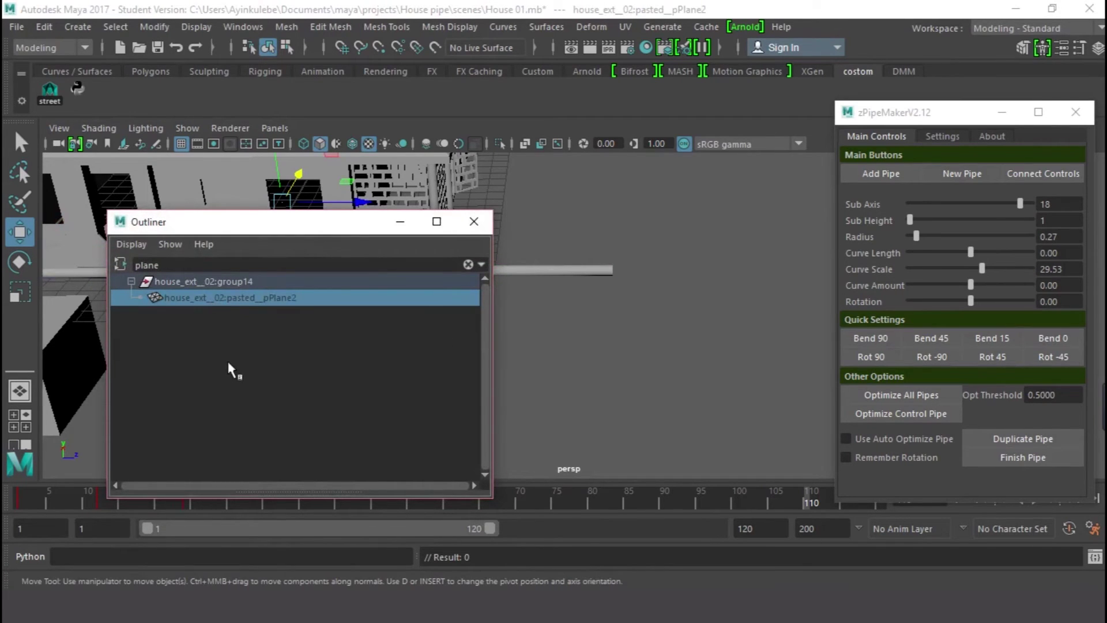
{"action": "key", "text": "shift+h"}
{"action": "left_click", "coordinate": [400, 222]}
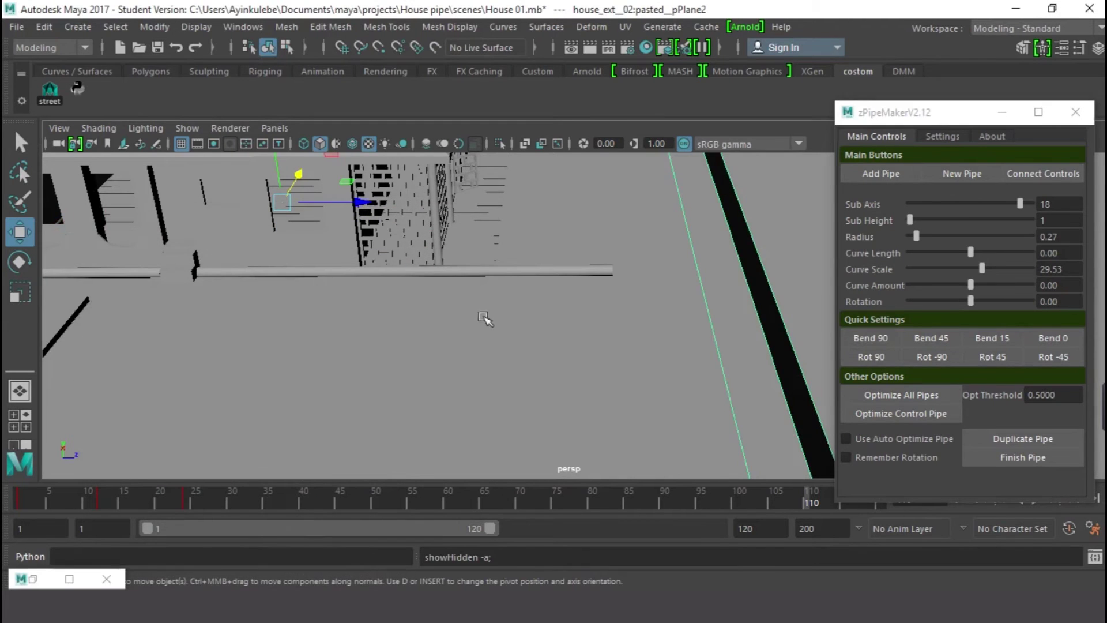
Select the long pipe along the wall and lengthen it toward the ground channel to a curve scale of 32.55
{"action": "left_click_drag", "start_coordinate": [457, 341], "coordinate": [338, 324], "text": "alt"}
{"action": "right_click_drag", "start_coordinate": [339, 324], "coordinate": [465, 326], "text": "alt"}
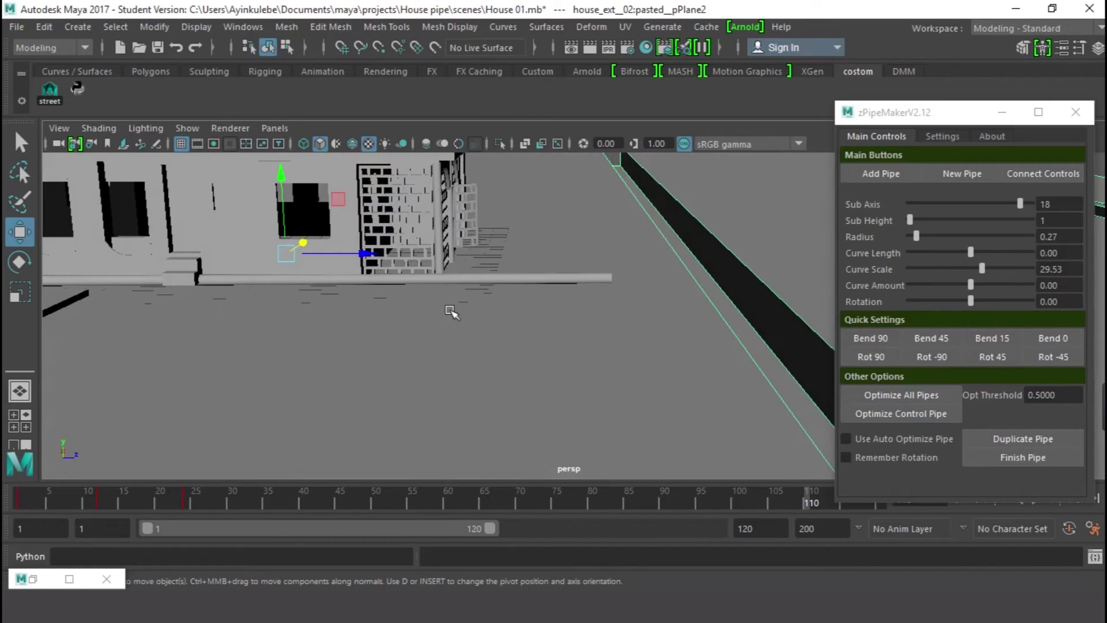
{"action": "left_click", "coordinate": [432, 281]}
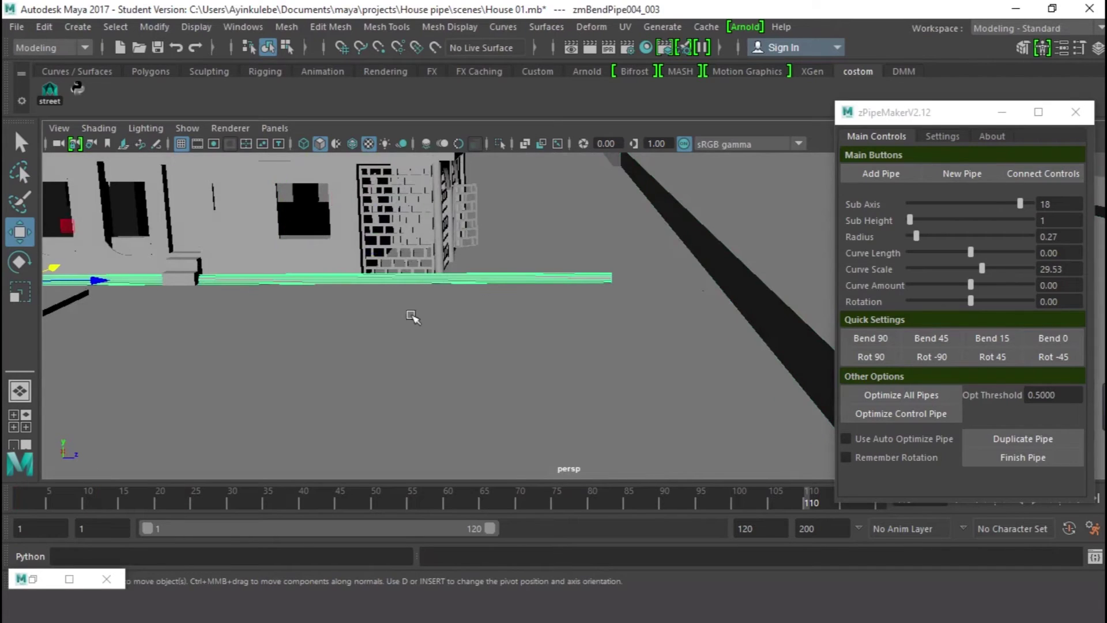
{"action": "left_click_drag", "start_coordinate": [349, 329], "coordinate": [382, 337], "text": "alt"}
{"action": "scroll", "coordinate": [382, 336], "scroll_direction": "down", "scroll_amount": 3}
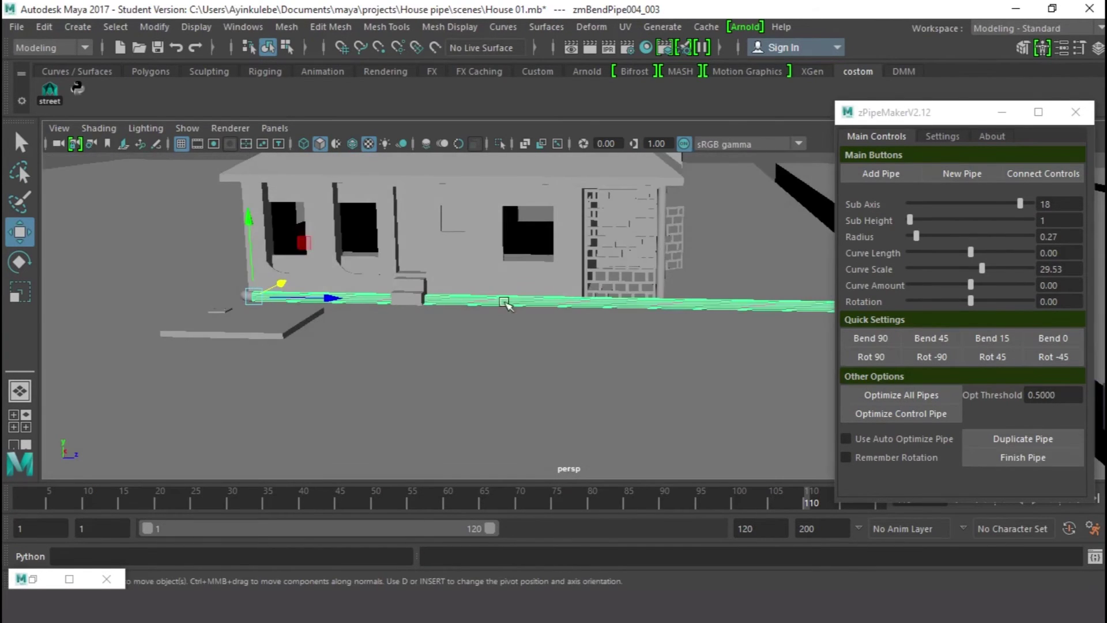
{"action": "left_click_drag", "start_coordinate": [505, 304], "coordinate": [369, 277], "text": "alt"}
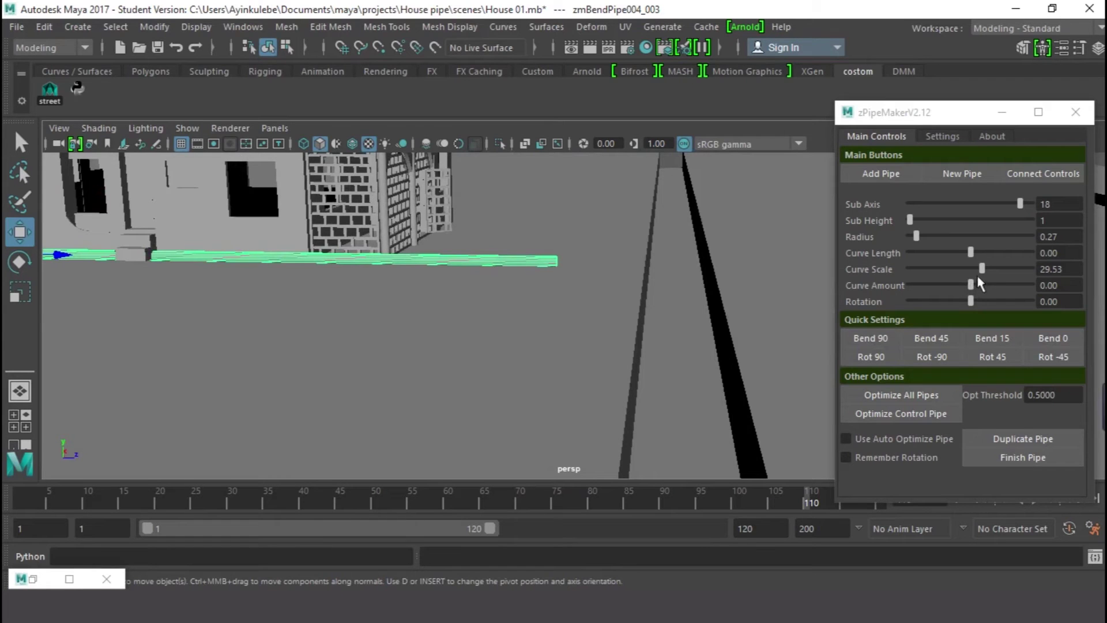
{"action": "left_click_drag", "start_coordinate": [982, 270], "coordinate": [989, 269]}
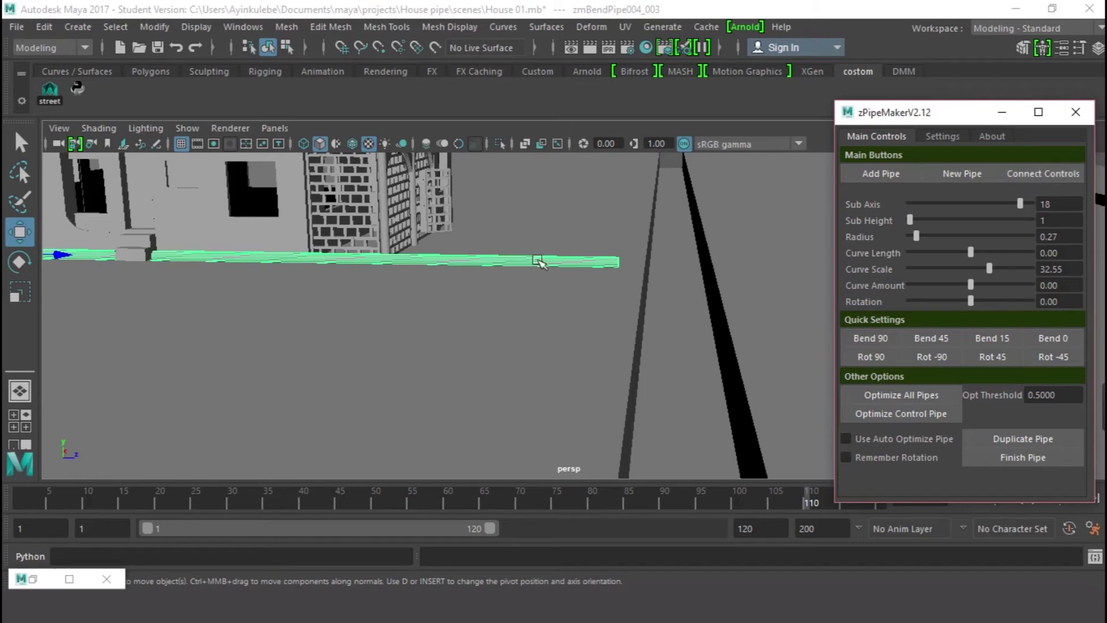
Reconnect the pipe controls to the long wall pipe and extend it to a curve scale of 33.56
{"action": "left_click", "coordinate": [1032, 176]}
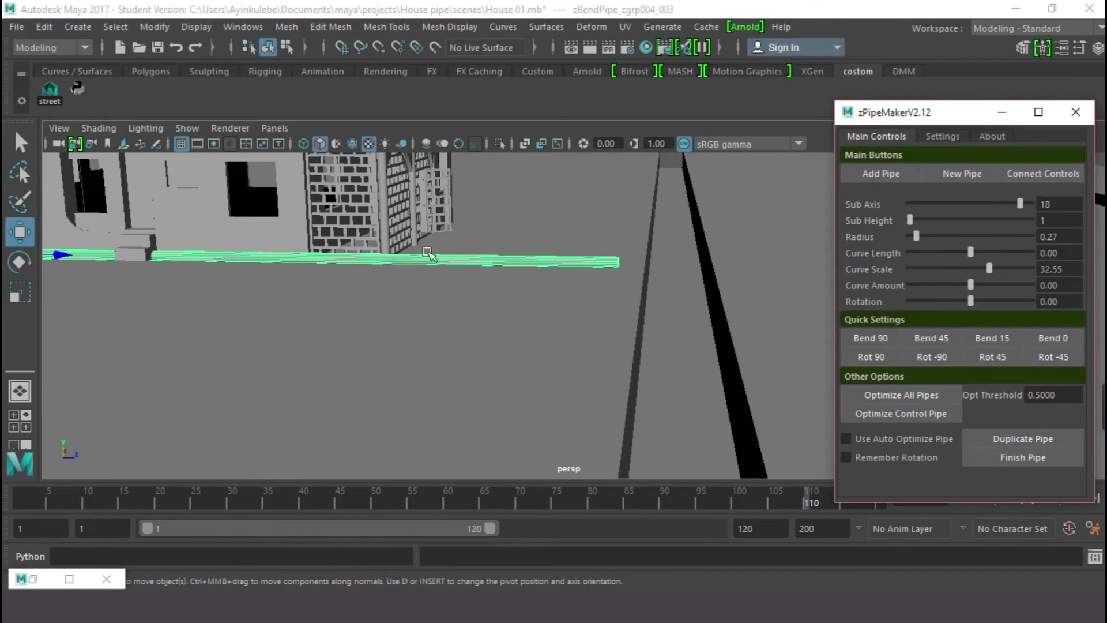
{"action": "left_click", "coordinate": [385, 236]}
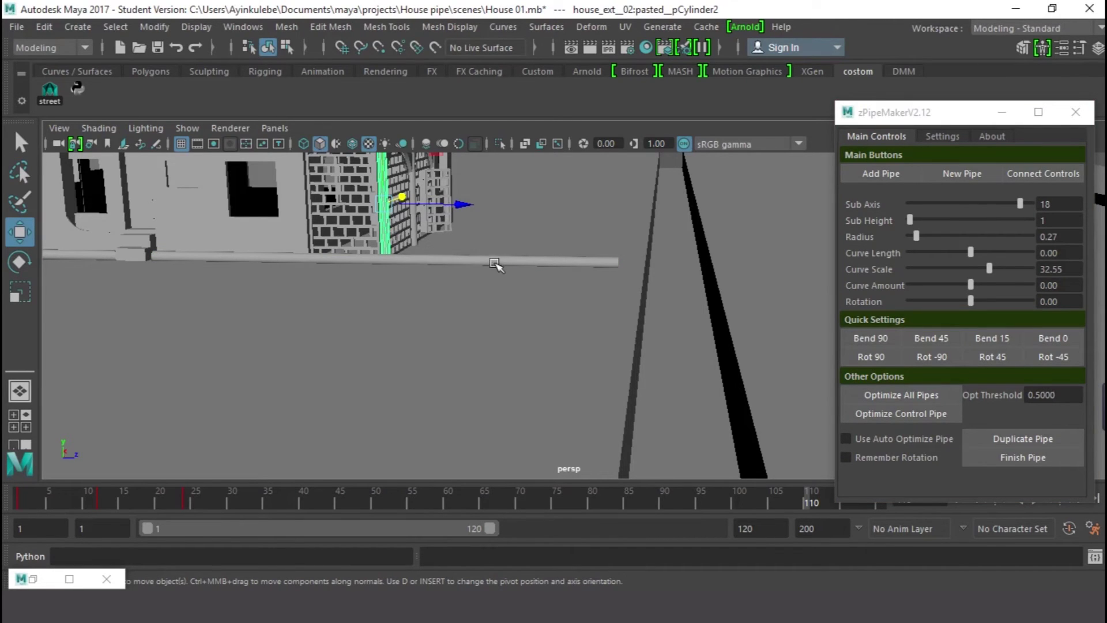
{"action": "left_click", "coordinate": [607, 262]}
{"action": "left_click", "coordinate": [1018, 176]}
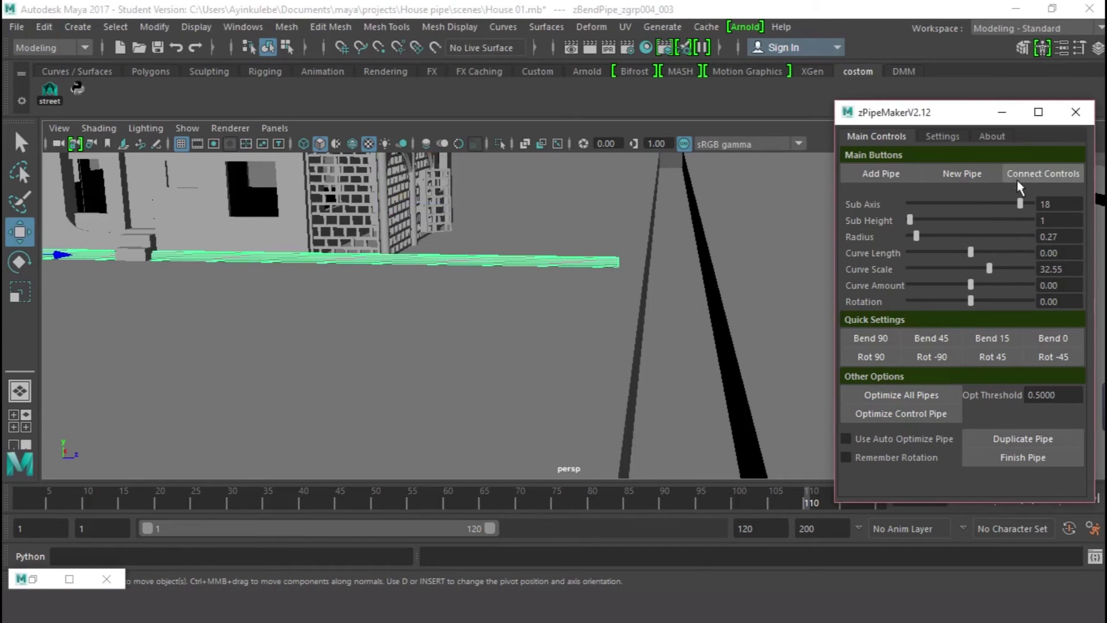
{"action": "left_click_drag", "start_coordinate": [990, 272], "coordinate": [992, 276]}
{"action": "scroll", "coordinate": [675, 366], "scroll_direction": "down", "scroll_amount": 5}
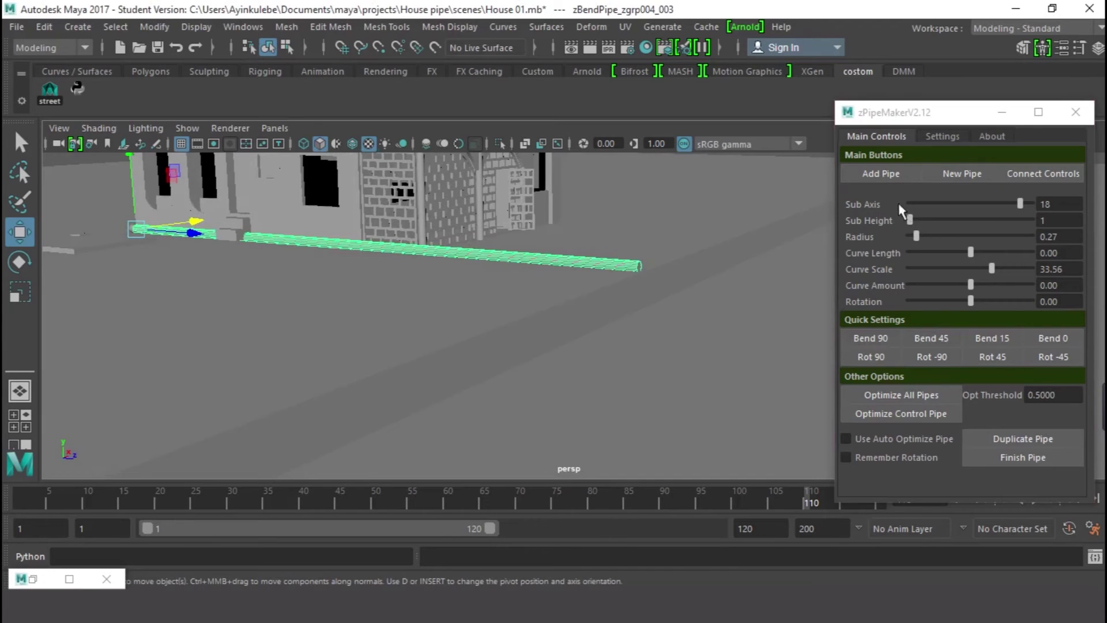
Add a pipe segment at the end of the long run and shorten it to a curve scale of 0.67
{"action": "left_click", "coordinate": [881, 173]}
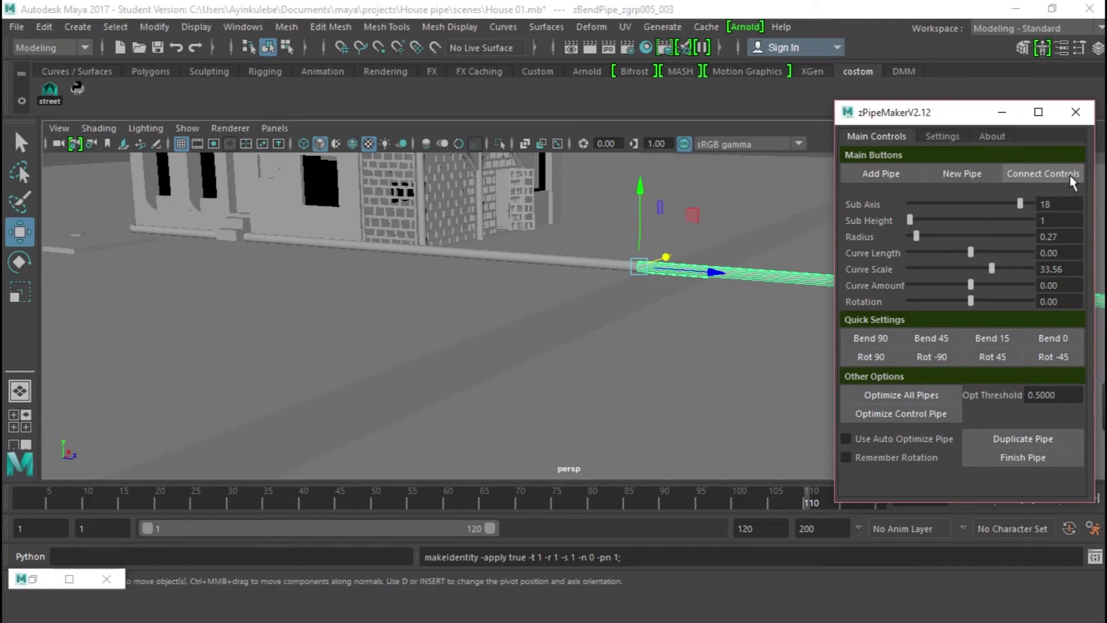
{"action": "left_click_drag", "start_coordinate": [673, 304], "coordinate": [733, 309], "text": "alt"}
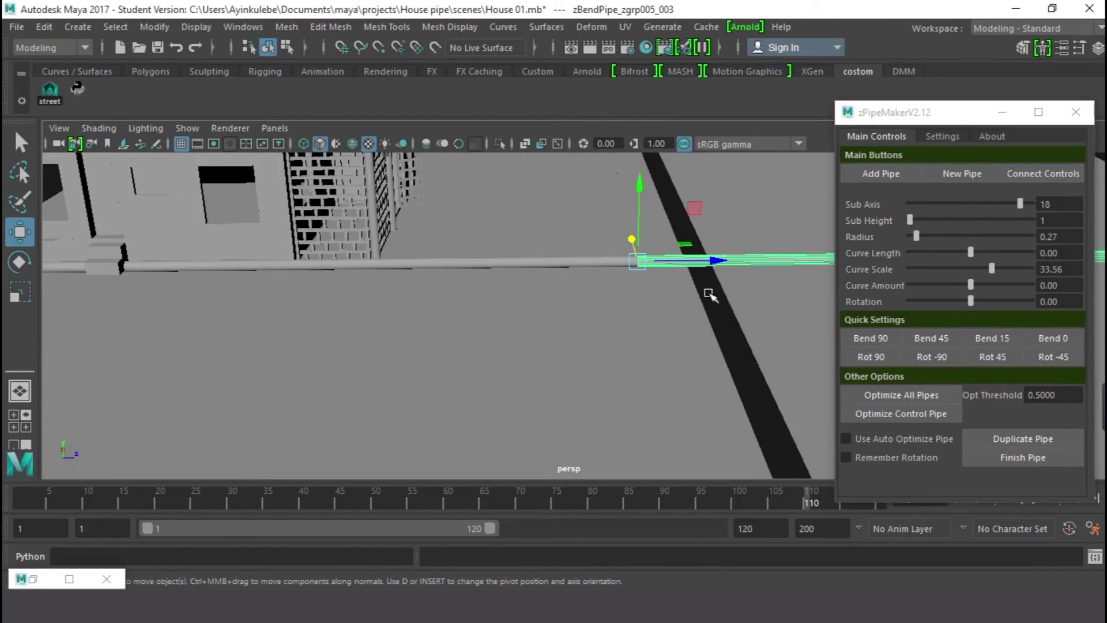
{"action": "left_click_drag", "start_coordinate": [796, 307], "coordinate": [718, 275], "text": "alt"}
{"action": "left_click_drag", "start_coordinate": [992, 272], "coordinate": [912, 280]}
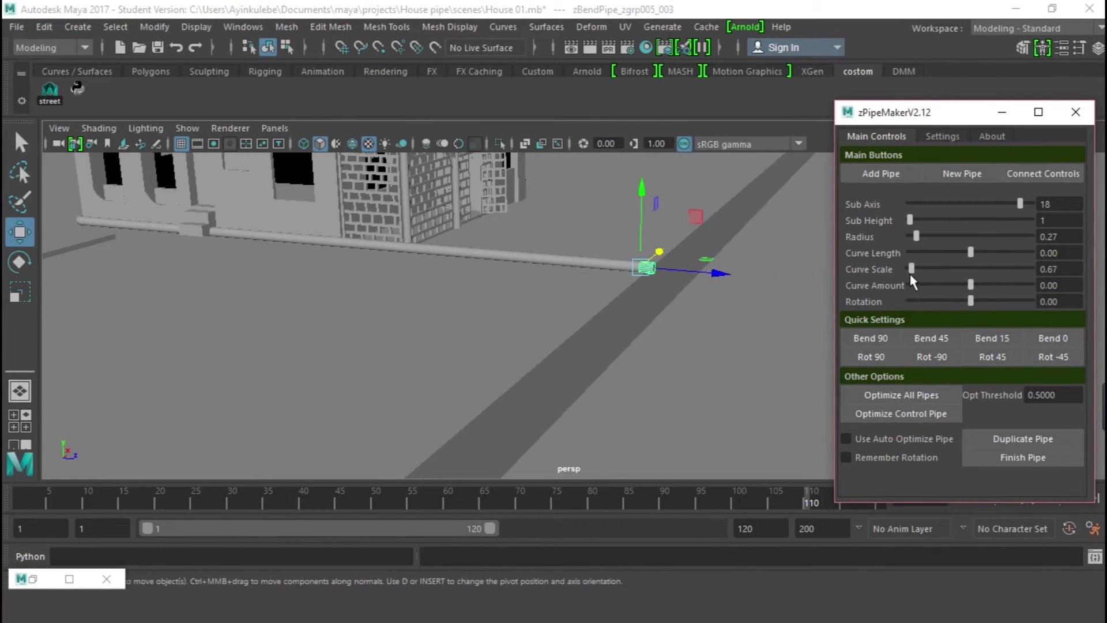
Set the short end segment's sub height to 11
{"action": "left_click_drag", "start_coordinate": [913, 226], "coordinate": [936, 225]}
{"action": "right_click_drag", "start_coordinate": [658, 299], "coordinate": [742, 258], "text": "alt"}
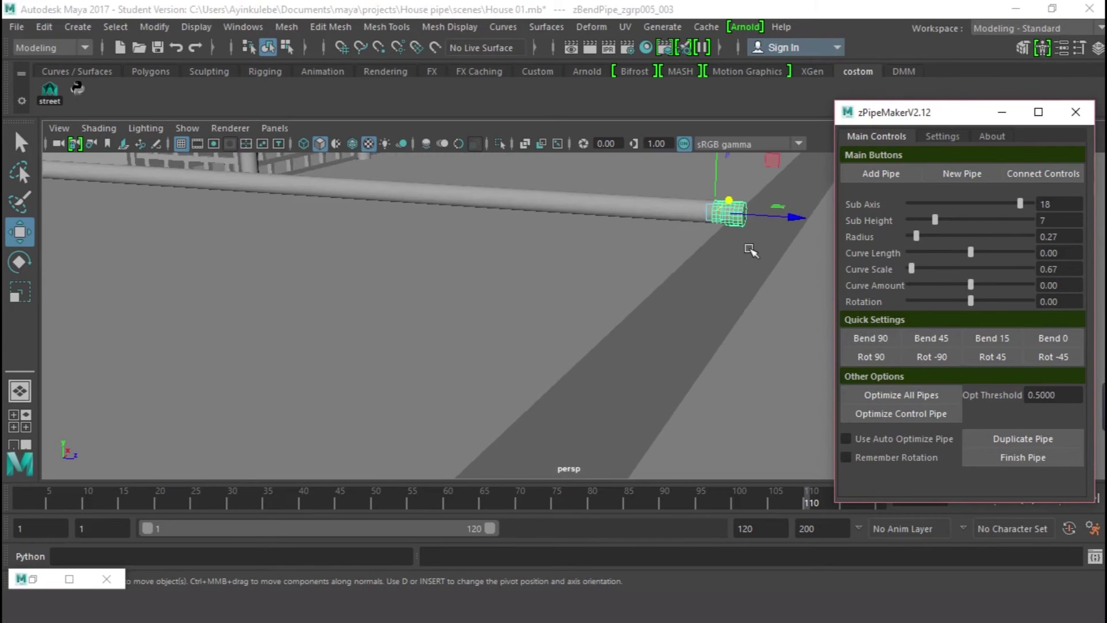
{"action": "middle_click_drag", "start_coordinate": [743, 258], "coordinate": [541, 351], "text": "alt"}
{"action": "scroll", "coordinate": [583, 338], "scroll_direction": "up", "scroll_amount": 5}
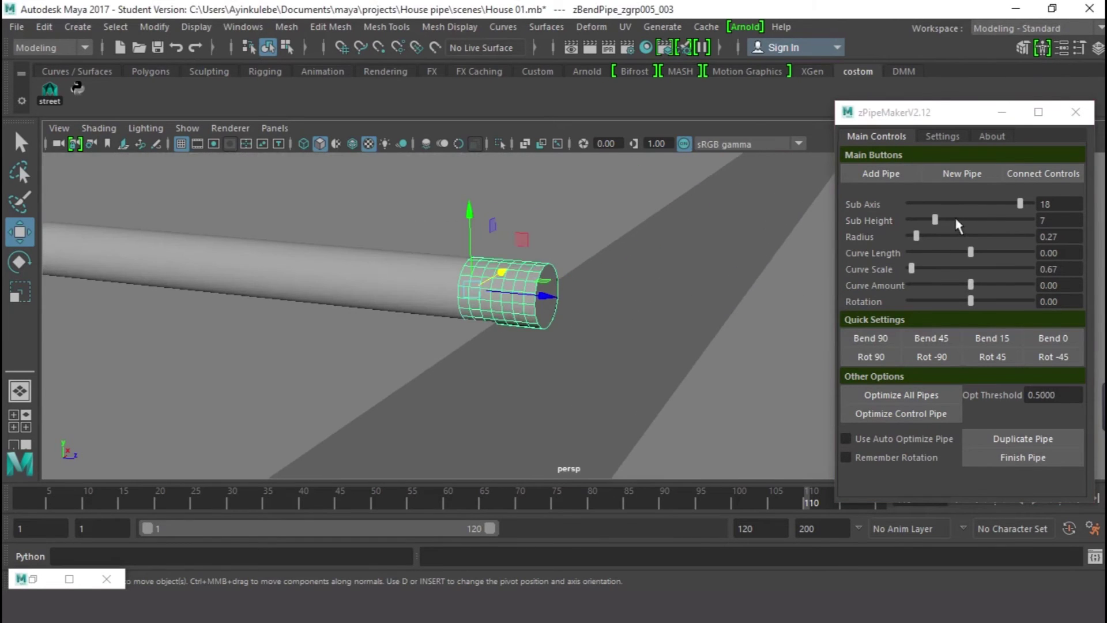
{"action": "left_click_drag", "start_coordinate": [936, 220], "coordinate": [952, 221]}
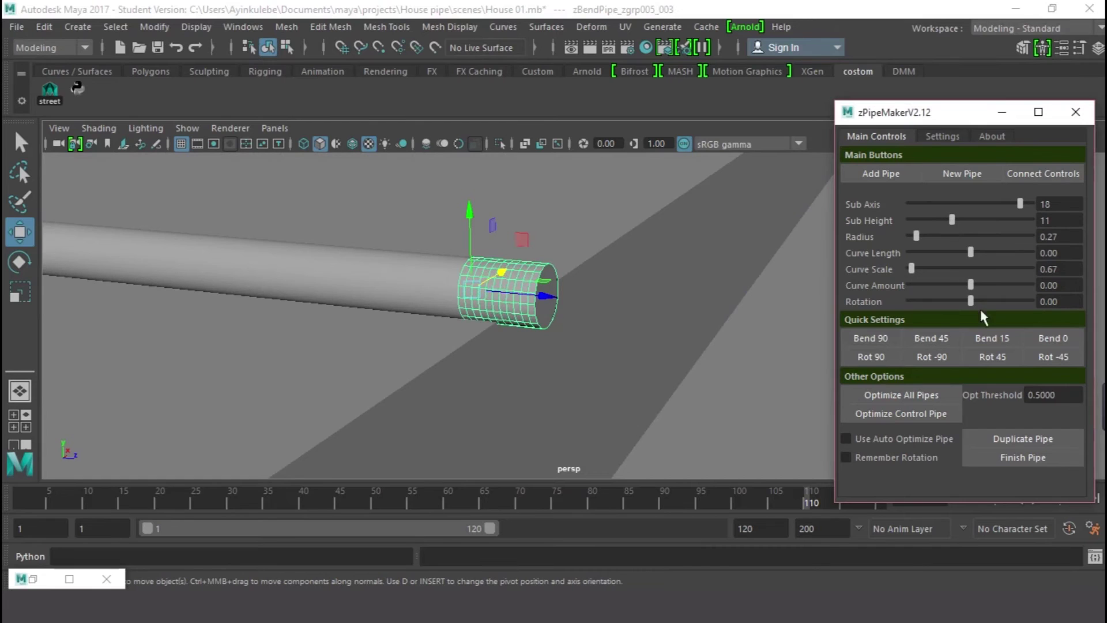
Bend the end segment downward with a curve amount of 90 and a rotation of -90
{"action": "left_click", "coordinate": [1061, 287]}
{"action": "type", "text": "90"}
{"action": "key", "text": "Return"}
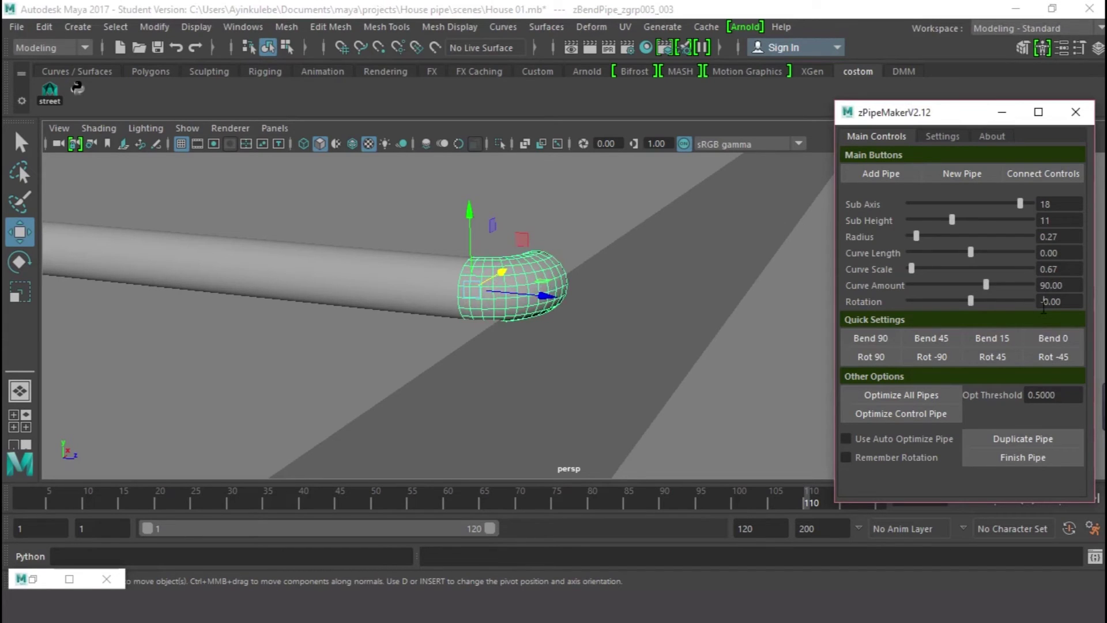
{"action": "key", "text": "Return"}
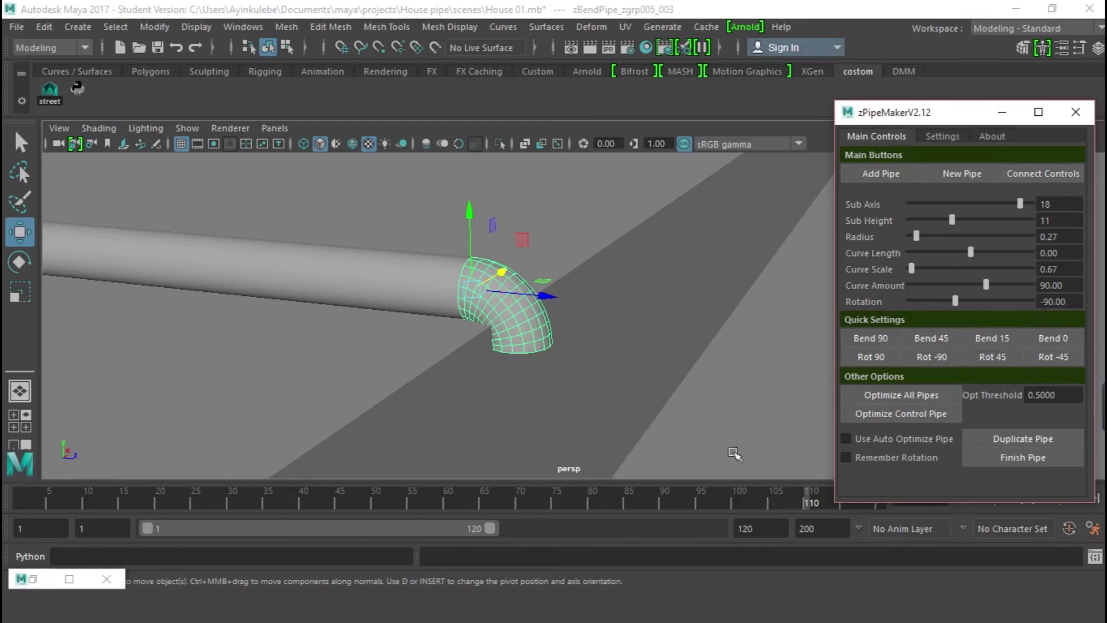
Add a pipe segment below the downward elbow with a curve amount of 0 and a sub height of 1
{"action": "left_click_drag", "start_coordinate": [514, 344], "coordinate": [537, 376], "text": "alt"}
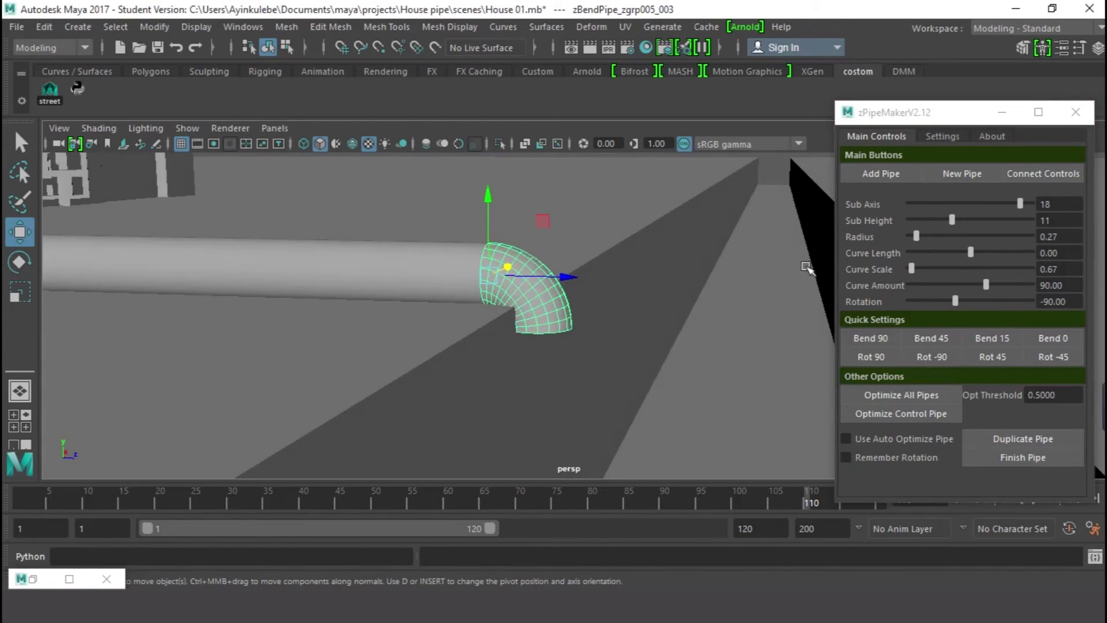
{"action": "left_click", "coordinate": [883, 174]}
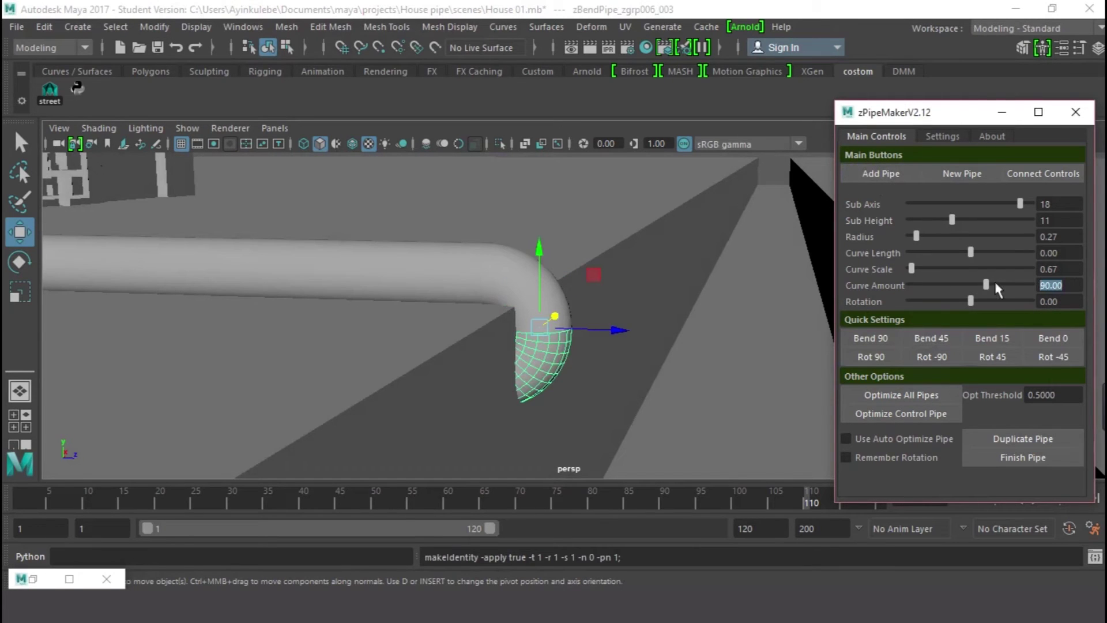
{"action": "type", "text": "0"}
{"action": "key", "text": "Return"}
{"action": "left_click_drag", "start_coordinate": [605, 406], "coordinate": [623, 323], "text": "alt"}
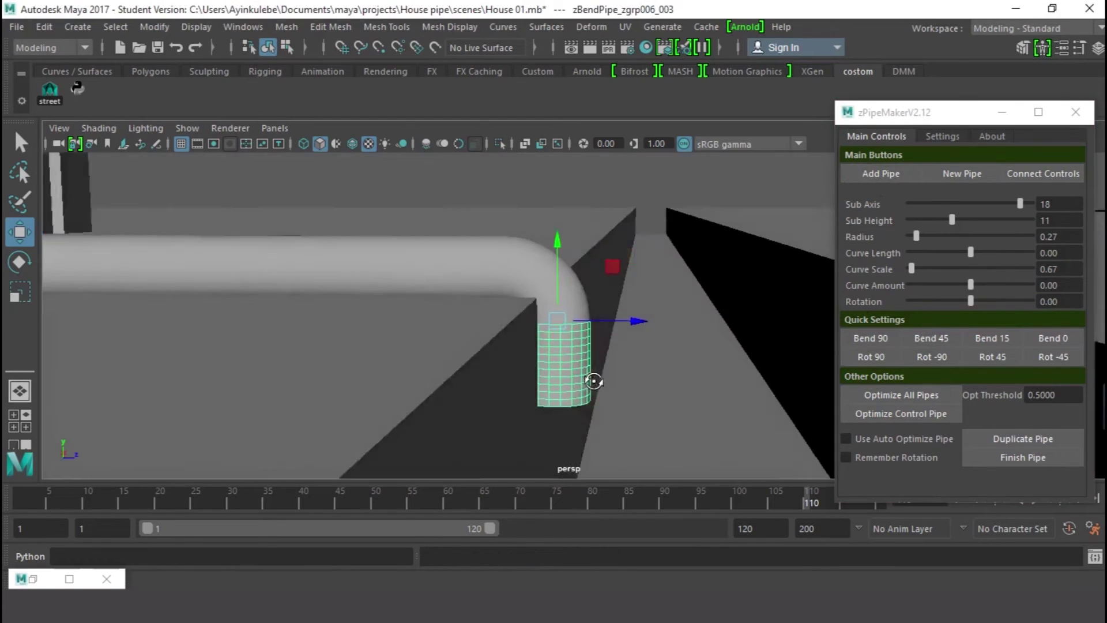
{"action": "left_click_drag", "start_coordinate": [952, 221], "coordinate": [824, 254]}
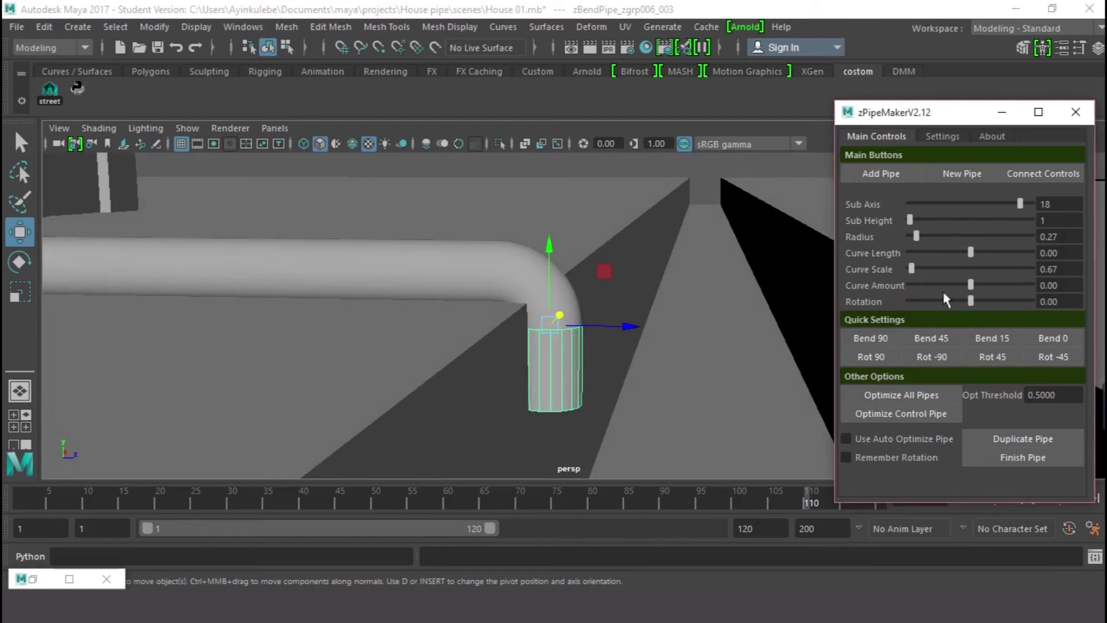
Adjust the length of the vertical outlet segment to a curve scale of 1.09
{"action": "left_click_drag", "start_coordinate": [912, 269], "coordinate": [917, 270]}
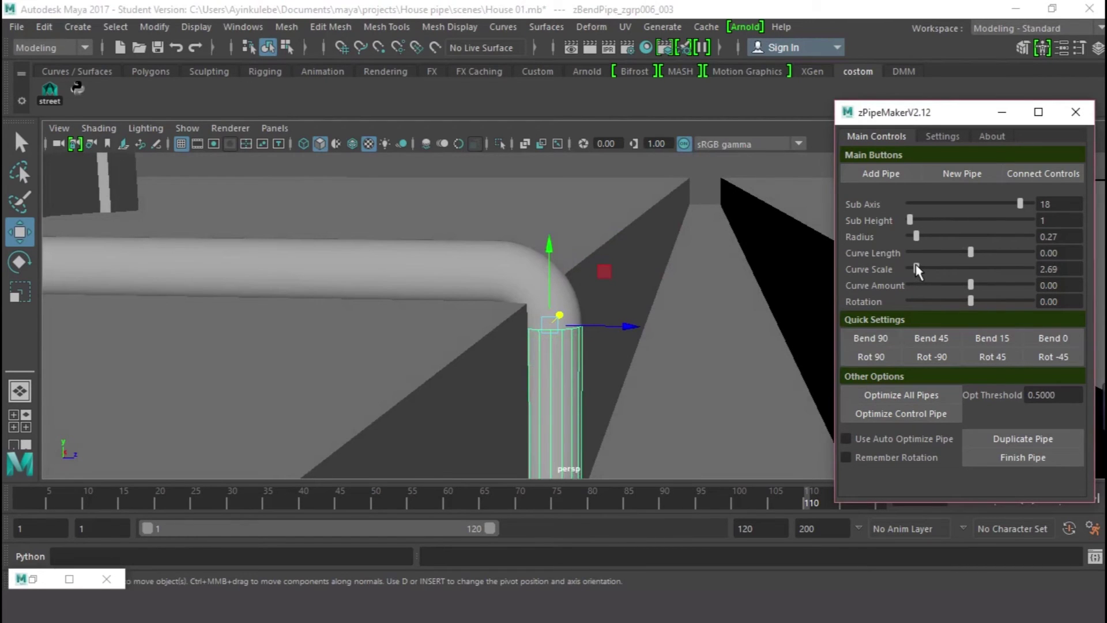
{"action": "left_click_drag", "start_coordinate": [970, 255], "coordinate": [913, 269]}
{"action": "left_click_drag", "start_coordinate": [605, 350], "coordinate": [614, 340], "text": "alt"}
Finish the pipe run so all its segments are combined into one mesh
{"action": "left_click_drag", "start_coordinate": [524, 432], "coordinate": [456, 371], "text": "alt"}
{"action": "scroll", "coordinate": [344, 374], "scroll_direction": "down", "scroll_amount": 5}
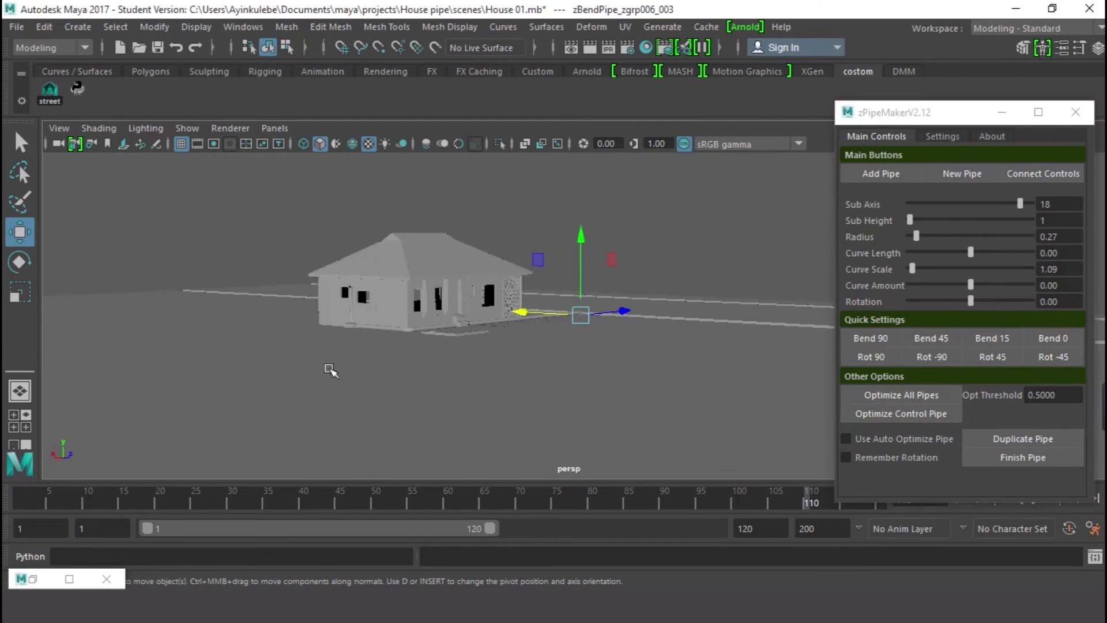
{"action": "left_click_drag", "start_coordinate": [659, 343], "coordinate": [560, 334], "text": "alt"}
{"action": "scroll", "coordinate": [537, 344], "scroll_direction": "up", "scroll_amount": 5}
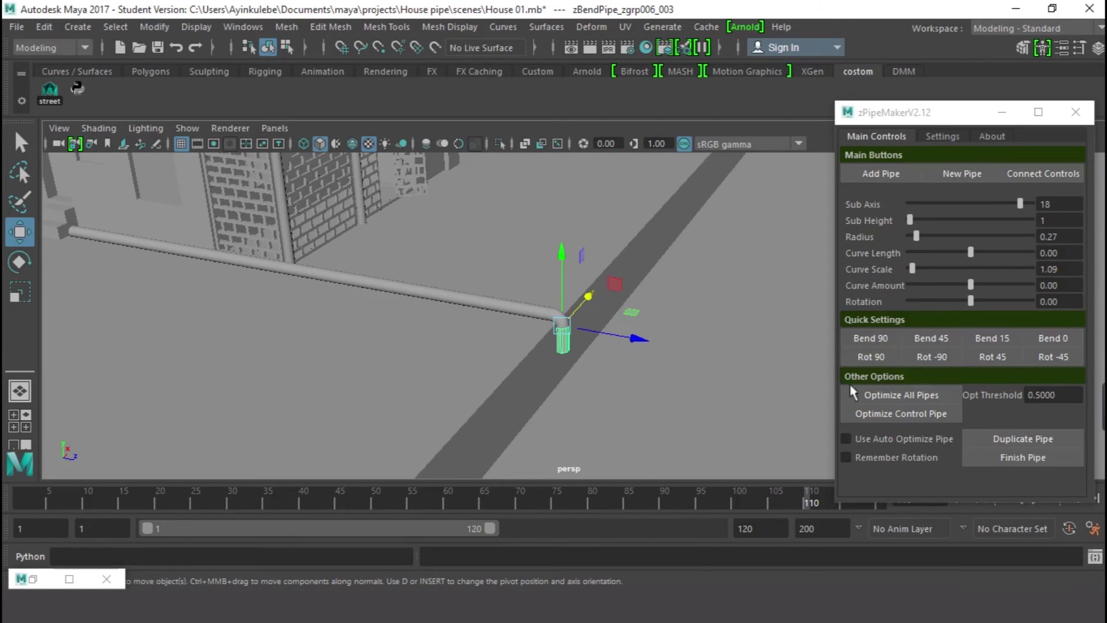
{"action": "left_click", "coordinate": [1017, 456]}
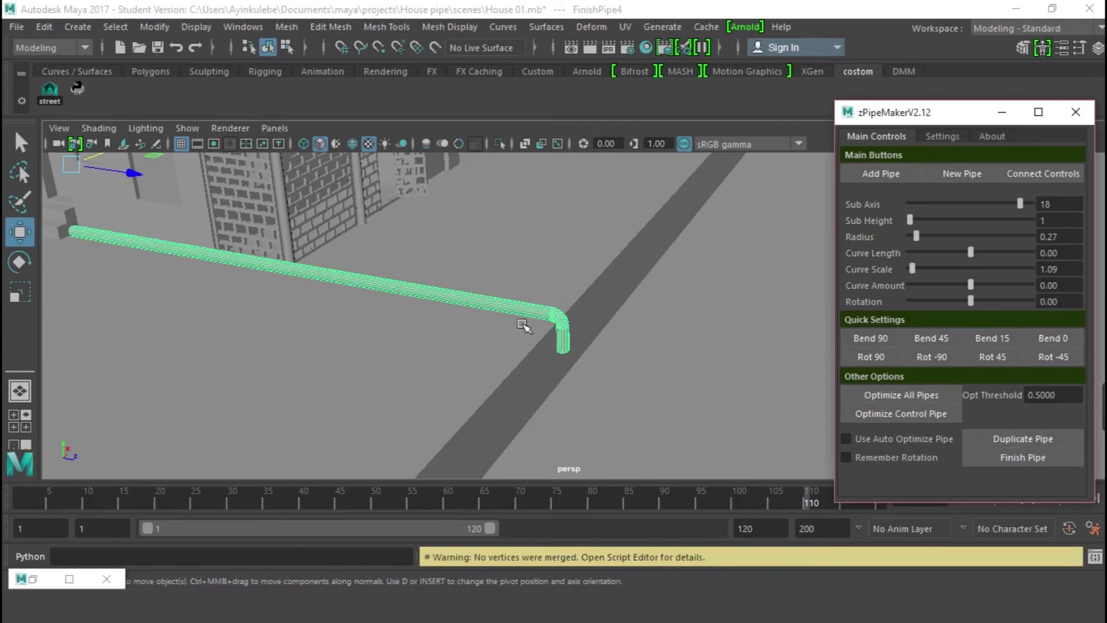
{"action": "left_click_drag", "start_coordinate": [650, 381], "coordinate": [565, 341], "text": "alt"}
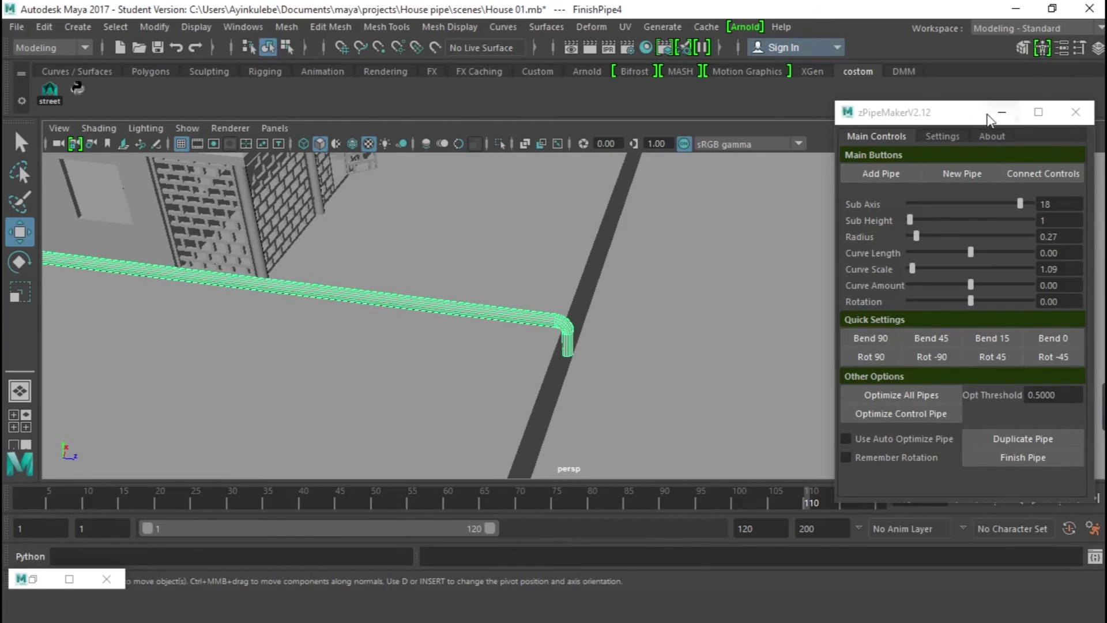
Show the Channel Box and freeze the finished pipe's transformations
{"action": "left_click_drag", "start_coordinate": [957, 119], "coordinate": [668, 66]}
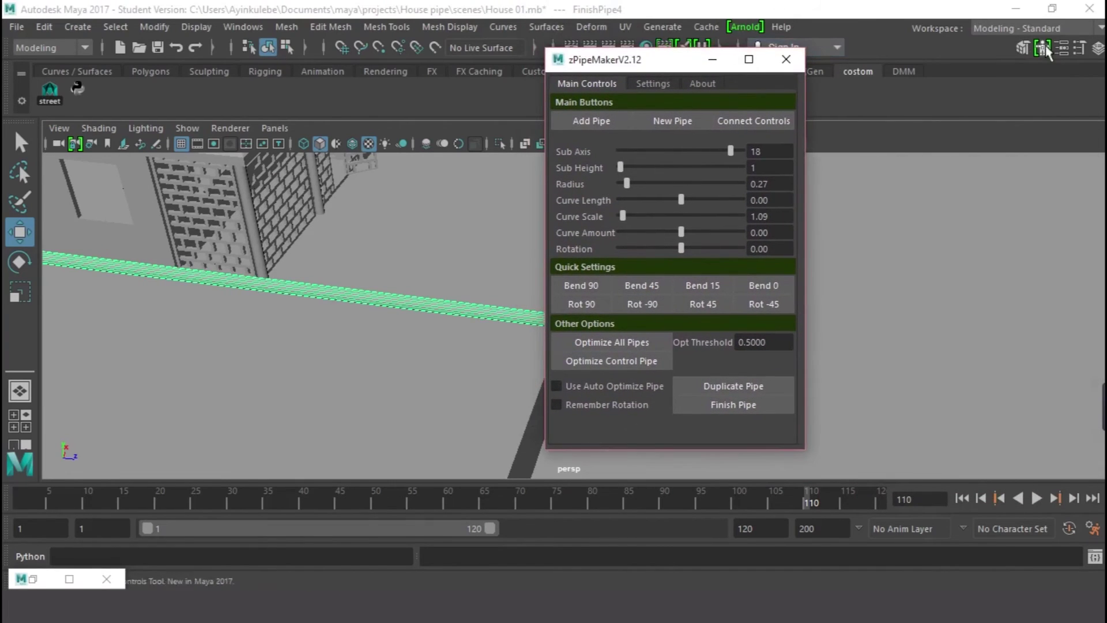
{"action": "left_click", "coordinate": [1096, 49]}
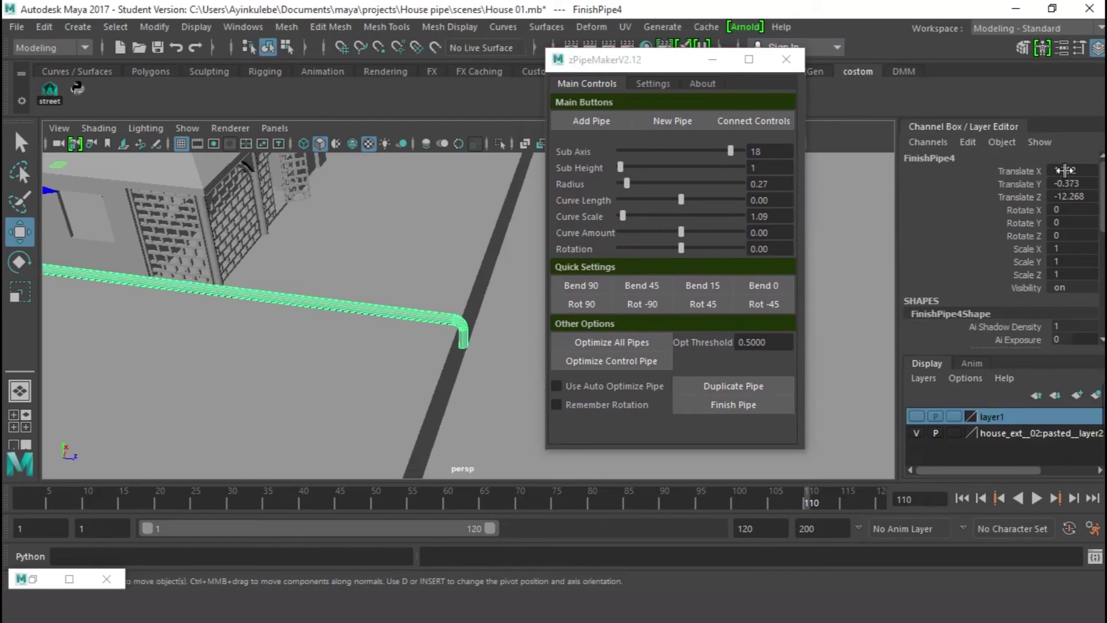
{"action": "left_click_drag", "start_coordinate": [460, 317], "coordinate": [423, 324]}
{"action": "left_click", "coordinate": [152, 27]}
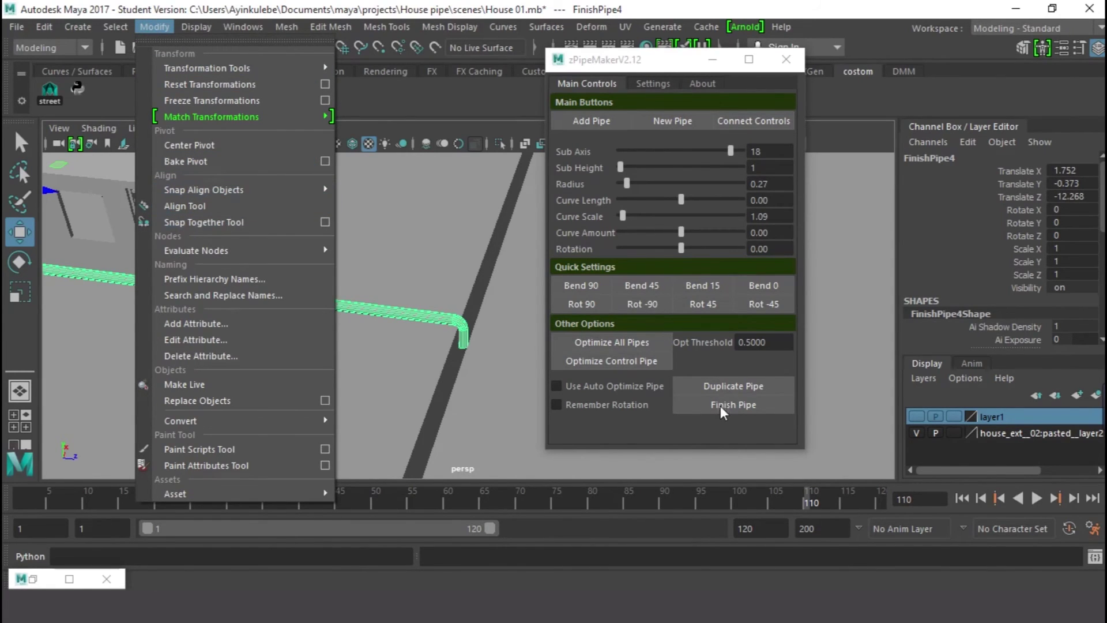
{"action": "left_click", "coordinate": [209, 100]}
{"action": "scroll", "coordinate": [317, 383], "scroll_direction": "down", "scroll_amount": 5}
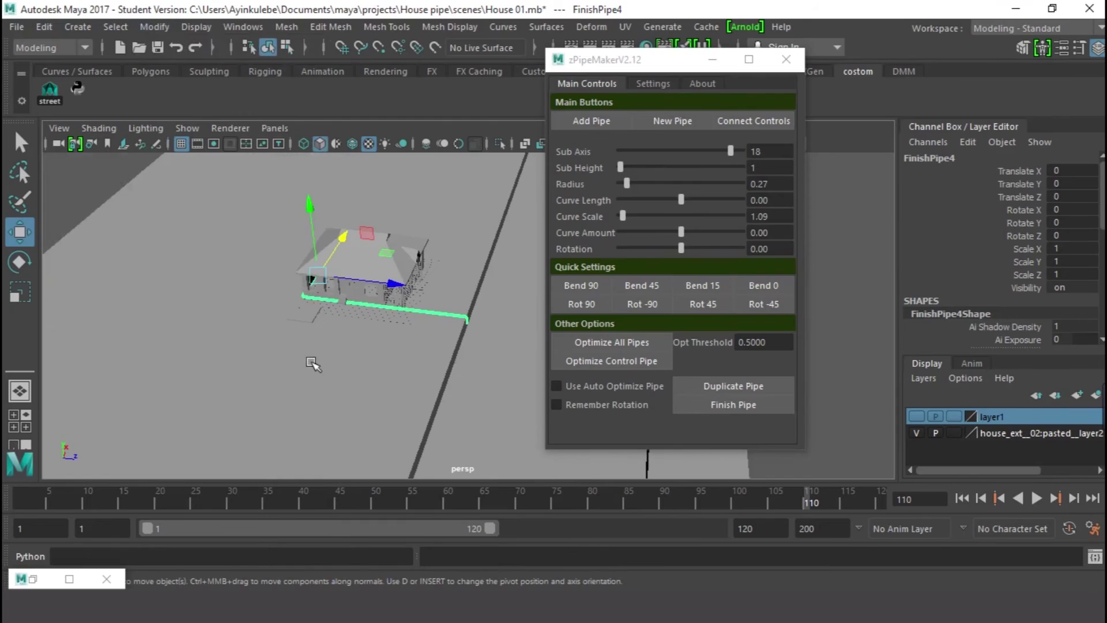
Move the finished pipe along X away from the house and clear the Outliner's "plane" filter
{"action": "left_click_drag", "start_coordinate": [346, 234], "coordinate": [314, 277]}
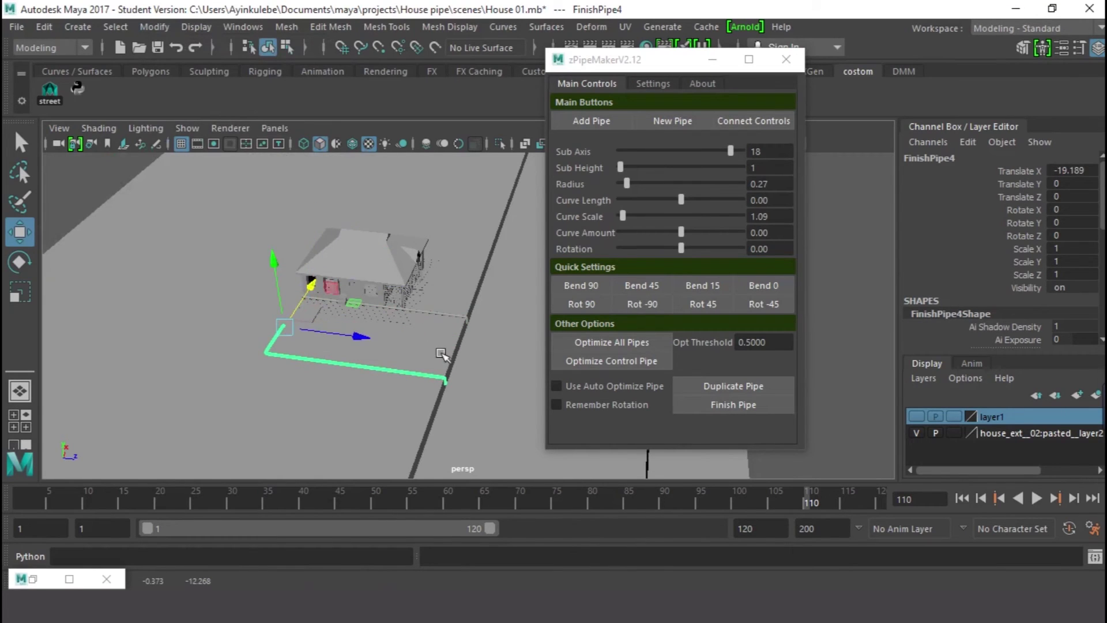
{"action": "left_click", "coordinate": [33, 579]}
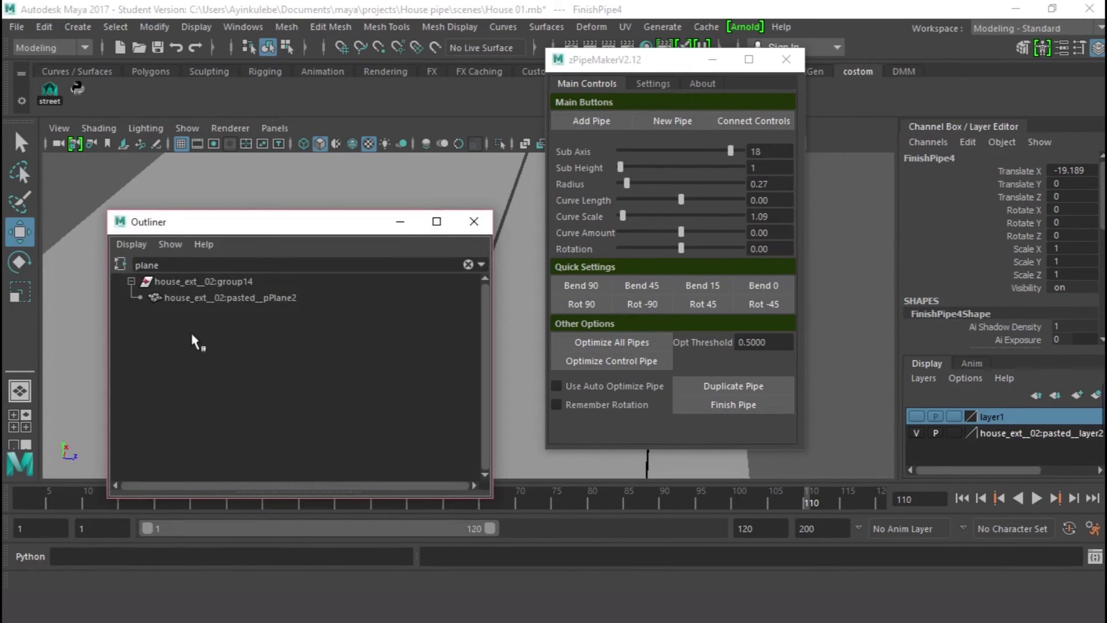
{"action": "left_click", "coordinate": [151, 265]}
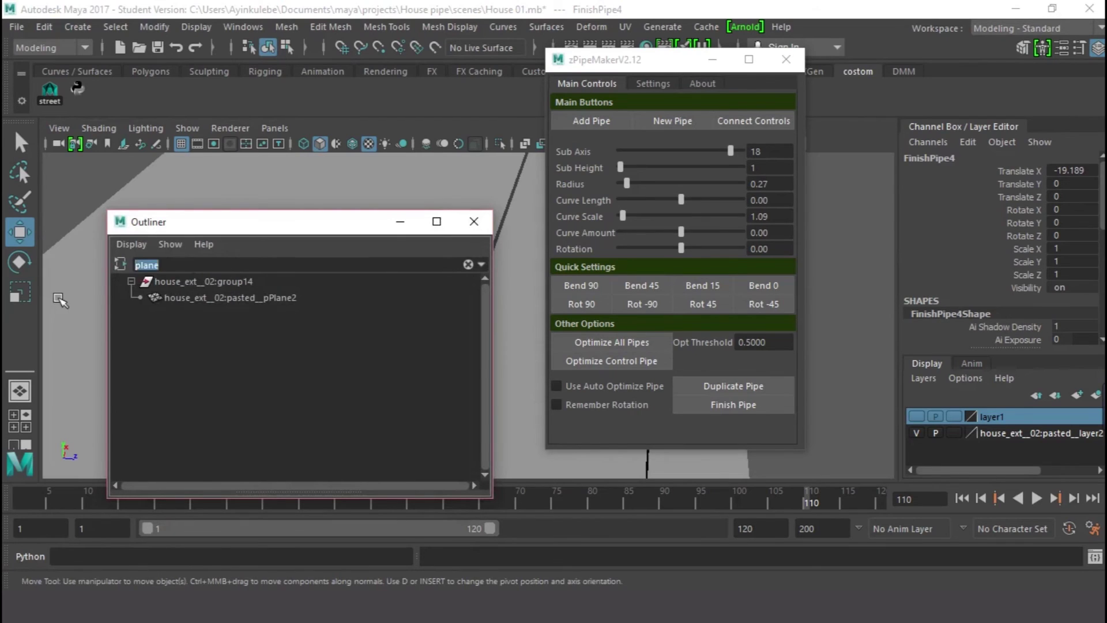
{"action": "key", "text": "BackSpace"}
{"action": "key", "text": "BackSpace"}
{"action": "key", "text": "BackSpace"}
{"action": "key", "text": "BackSpace"}
{"action": "key", "text": "BackSpace"}
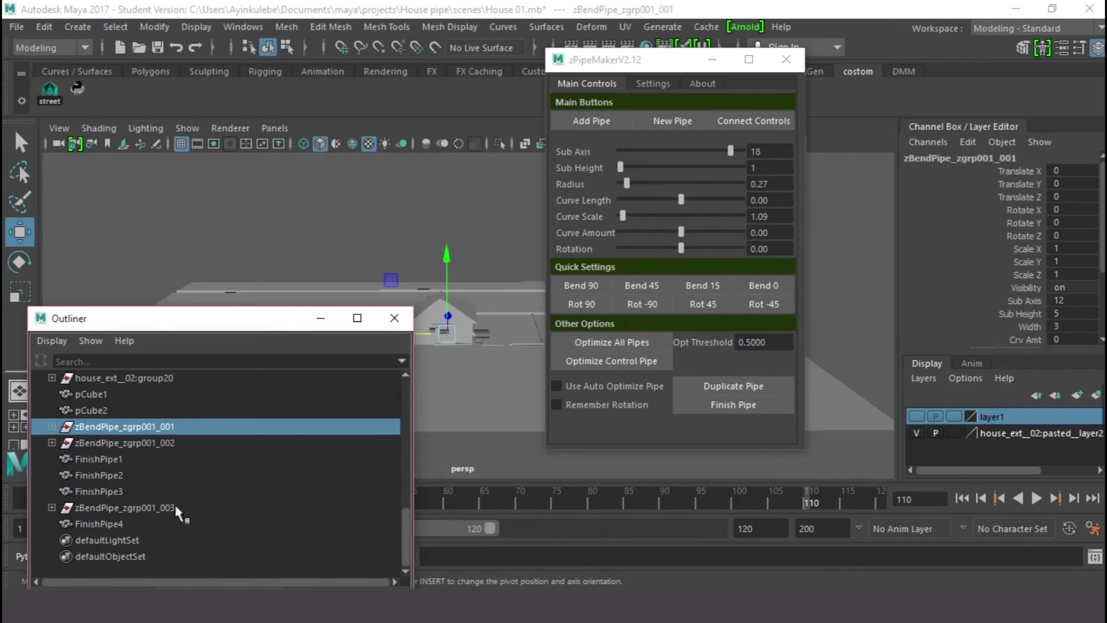
Identify FinishPipe4 in the Outliner and delete the leftover original pipe group zBendPipe_zgrp001_003
{"action": "left_click", "coordinate": [98, 524]}
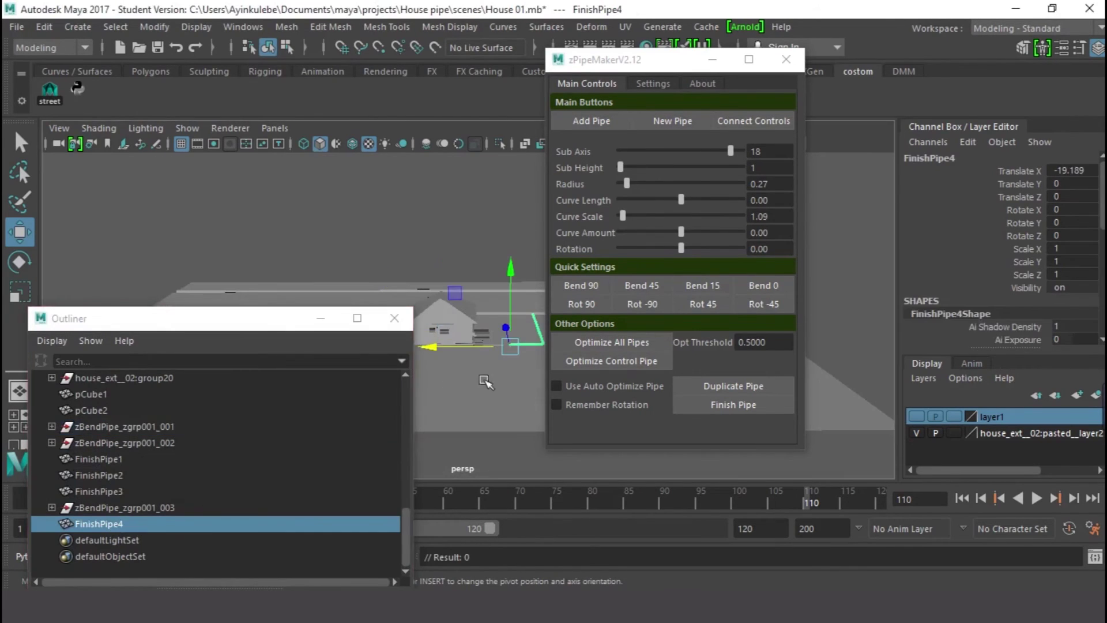
{"action": "left_click_drag", "start_coordinate": [485, 382], "coordinate": [456, 394], "text": "alt"}
{"action": "left_click", "coordinate": [134, 510]}
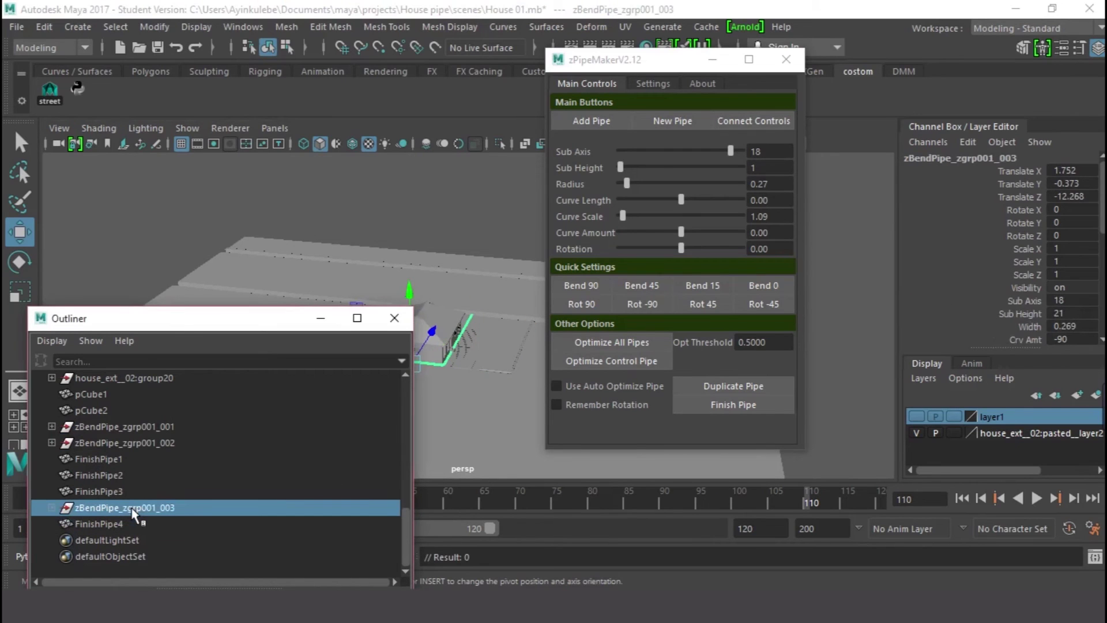
{"action": "key", "text": "Delete"}
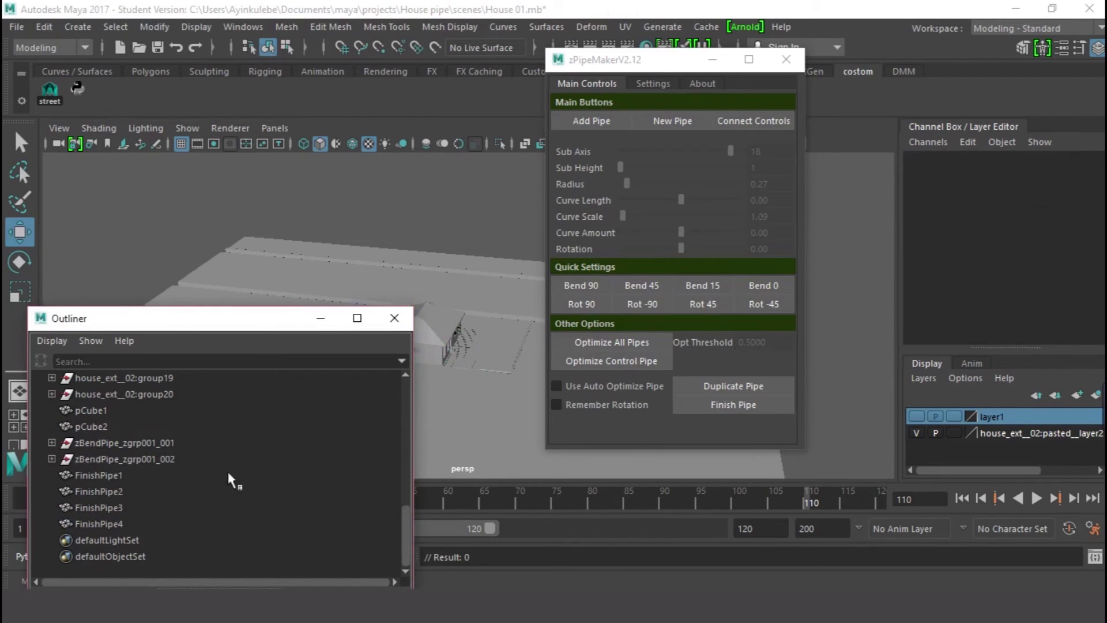
Set the finished pipe's Translate X to 0 and clear the Outliner and zPipeMaker windows away from the model
{"action": "left_click", "coordinate": [496, 370]}
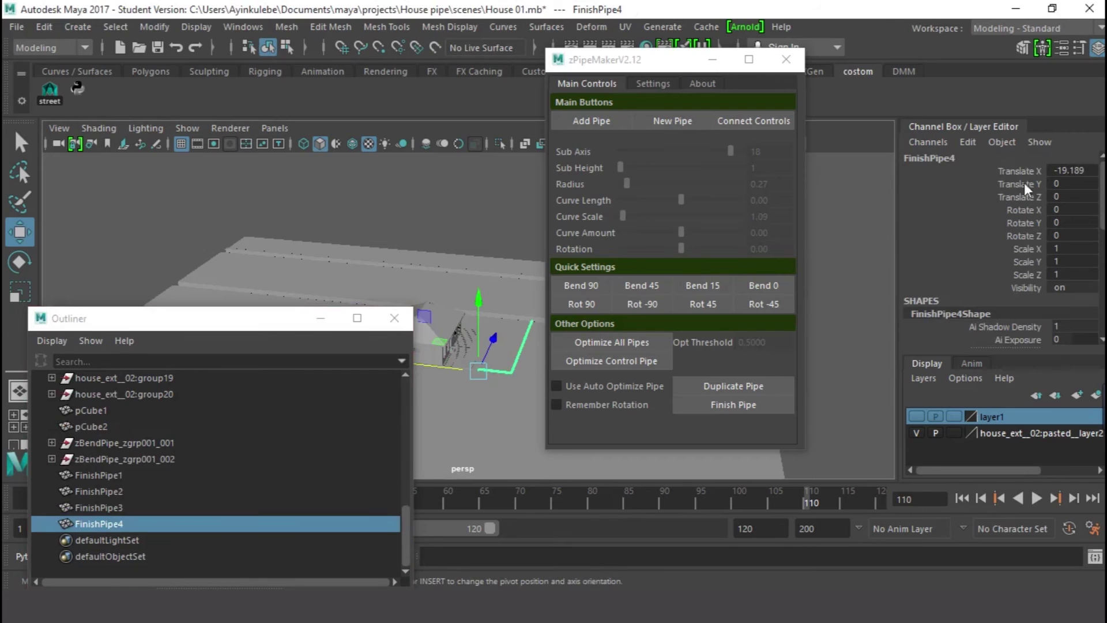
{"action": "left_click", "coordinate": [1060, 171]}
{"action": "type", "text": "0"}
{"action": "key", "text": "Return"}
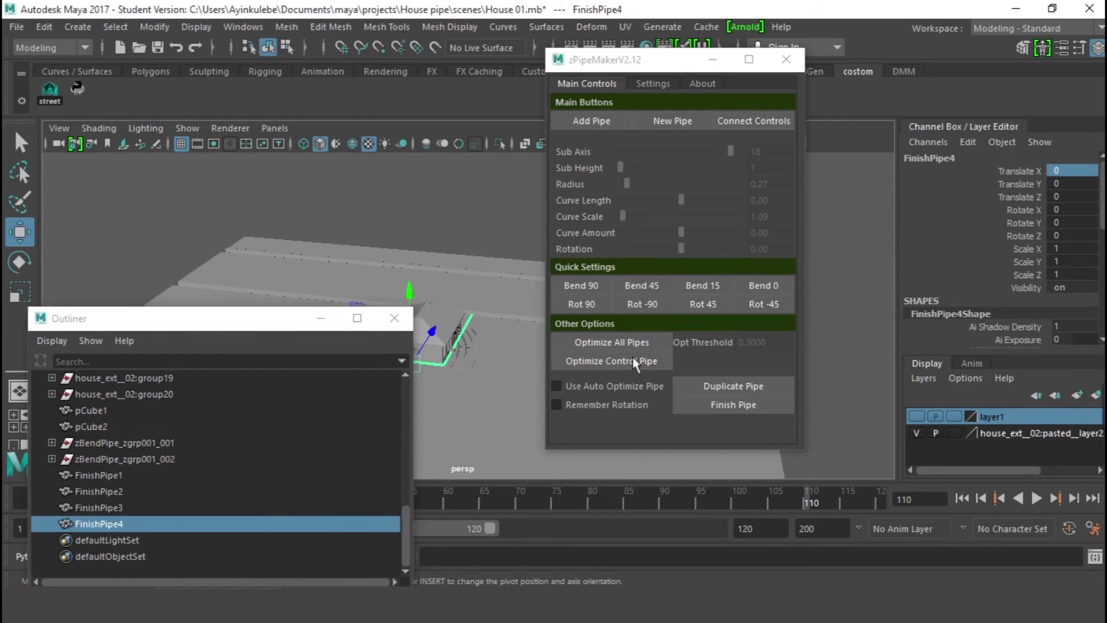
{"action": "left_click", "coordinate": [320, 318]}
{"action": "left_click_drag", "start_coordinate": [664, 64], "coordinate": [913, 104]}
{"action": "scroll", "coordinate": [377, 362], "scroll_direction": "up", "scroll_amount": 5}
{"action": "left_click_drag", "start_coordinate": [568, 370], "coordinate": [405, 415], "text": "alt"}
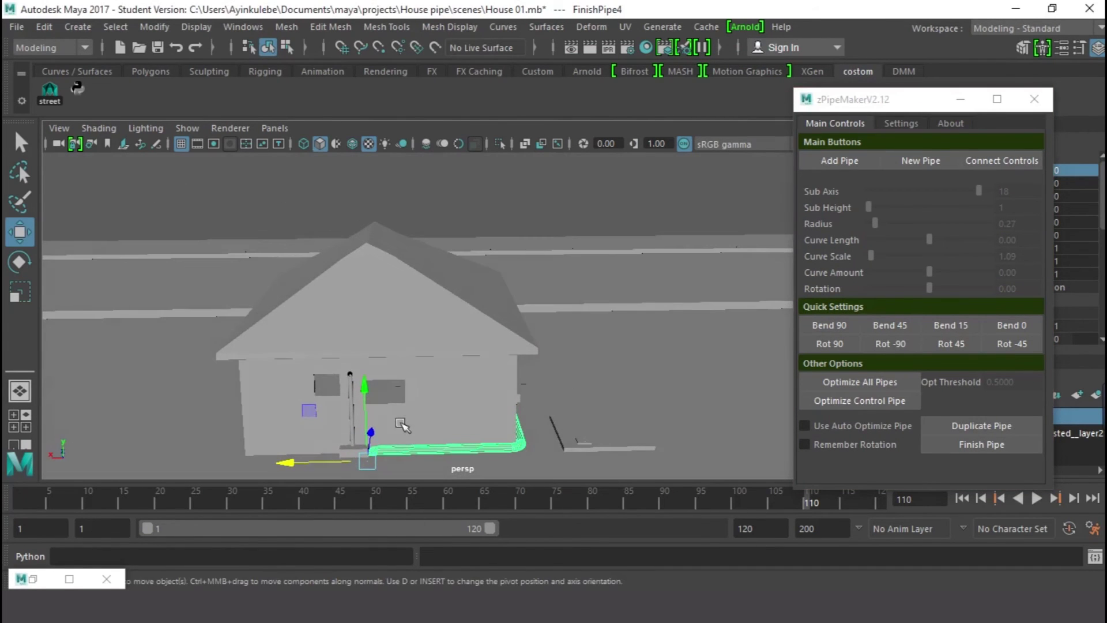
{"action": "scroll", "coordinate": [416, 443], "scroll_direction": "up", "scroll_amount": 5}
{"action": "key", "text": "f"}
{"action": "scroll", "coordinate": [517, 197], "scroll_direction": "up", "scroll_amount": 5}
{"action": "scroll", "coordinate": [531, 213], "scroll_direction": "down", "scroll_amount": 5}
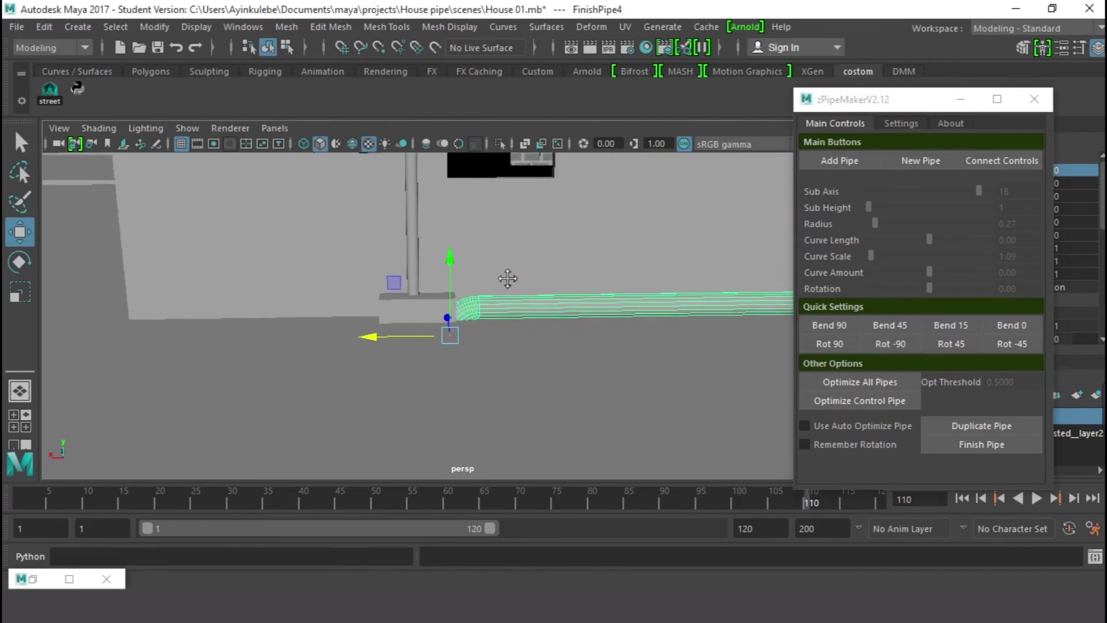
{"action": "right_click_drag", "start_coordinate": [471, 333], "coordinate": [470, 181]}
{"action": "left_click_drag", "start_coordinate": [372, 290], "coordinate": [480, 388]}
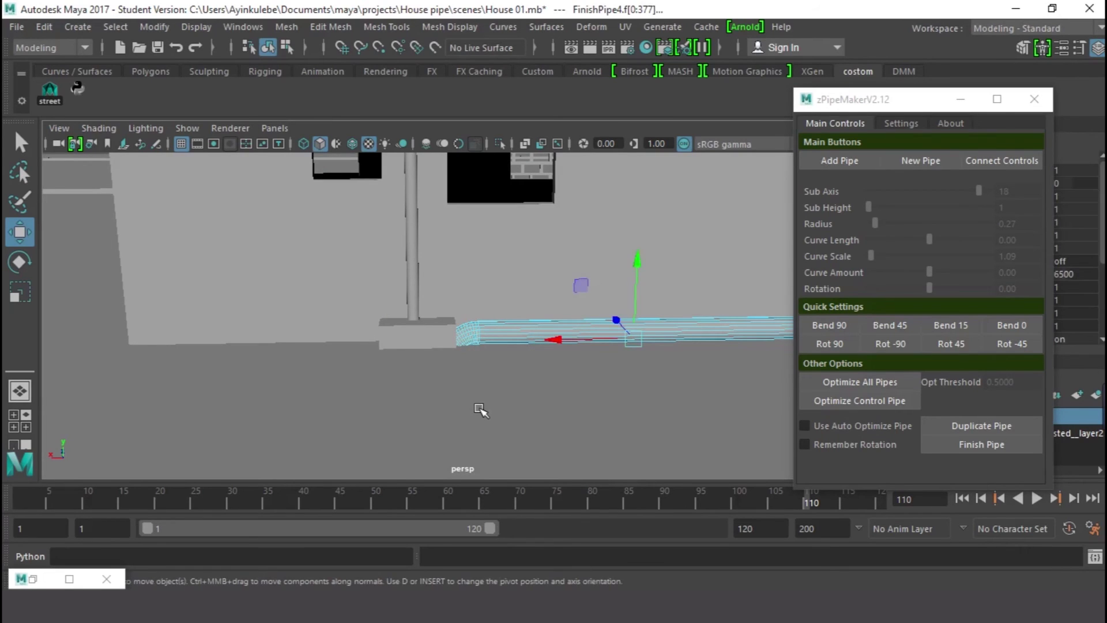
{"action": "left_click", "coordinate": [480, 409]}
Extend the finished pipe into the block under the downpipe by moving its end vertices, and return to object mode with nothing selected
{"action": "right_click_drag", "start_coordinate": [496, 340], "coordinate": [458, 162]}
{"action": "left_click_drag", "start_coordinate": [420, 277], "coordinate": [522, 383]}
{"action": "left_click_drag", "start_coordinate": [410, 347], "coordinate": [380, 347]}
{"action": "left_click_drag", "start_coordinate": [515, 351], "coordinate": [524, 388], "text": "alt"}
{"action": "right_click", "coordinate": [379, 283]}
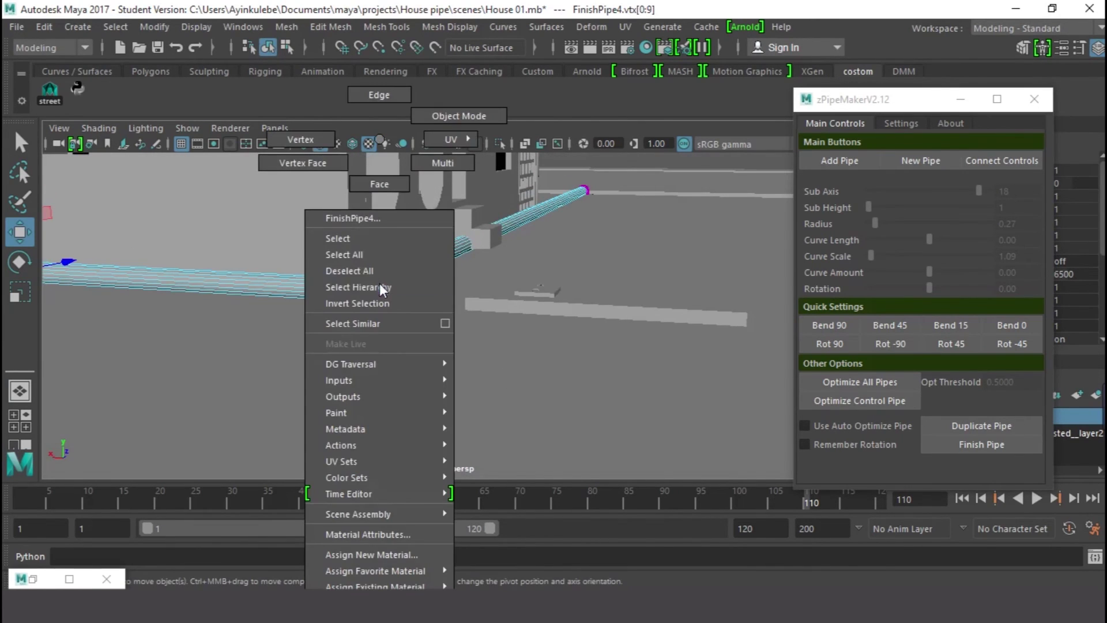
{"action": "left_click", "coordinate": [477, 105]}
{"action": "scroll", "coordinate": [410, 278], "scroll_direction": "down", "scroll_amount": 5}
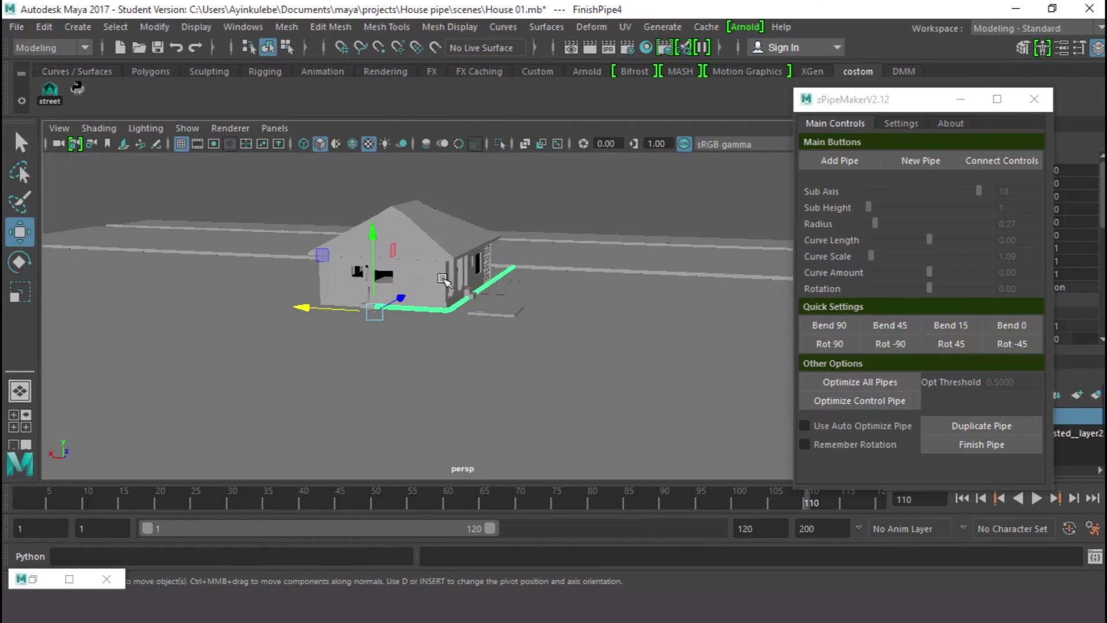
{"action": "left_click", "coordinate": [525, 200]}
Lower the finished pipe below the ground by about 0.58 units and undo the move
{"action": "left_click_drag", "start_coordinate": [507, 316], "coordinate": [420, 314], "text": "alt"}
{"action": "scroll", "coordinate": [424, 323], "scroll_direction": "up", "scroll_amount": 6}
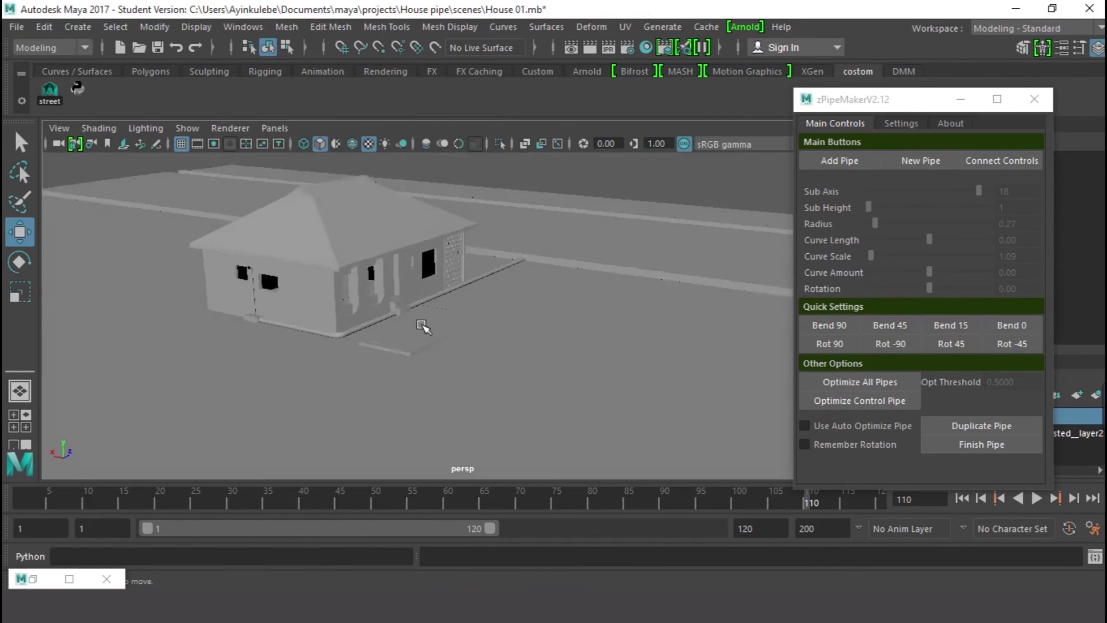
{"action": "left_click_drag", "start_coordinate": [340, 330], "coordinate": [529, 351], "text": "alt"}
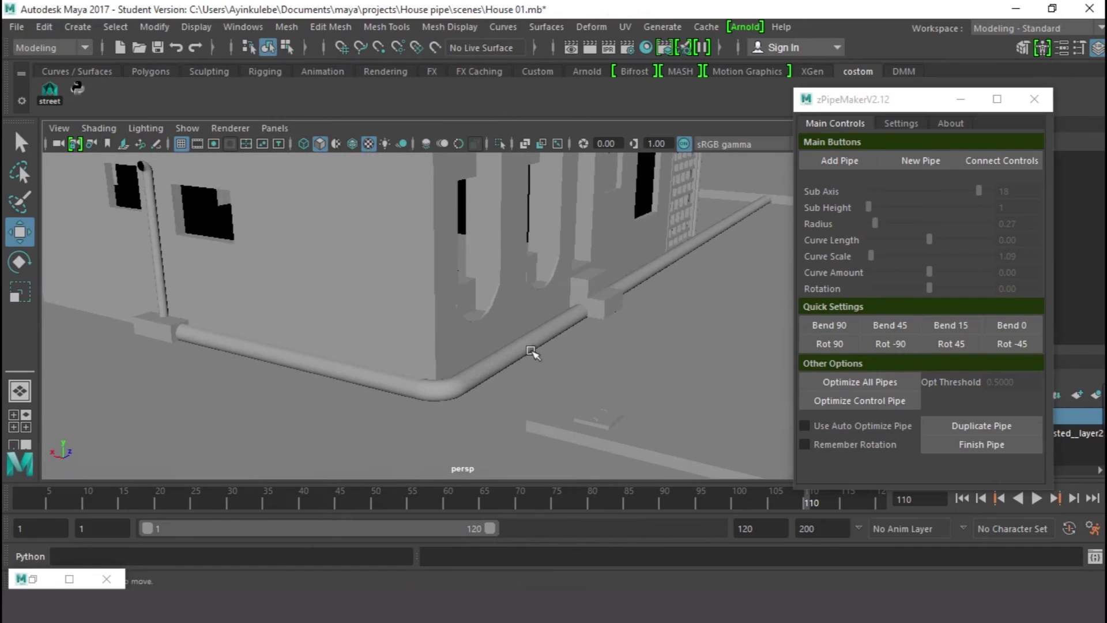
{"action": "left_click", "coordinate": [367, 371]}
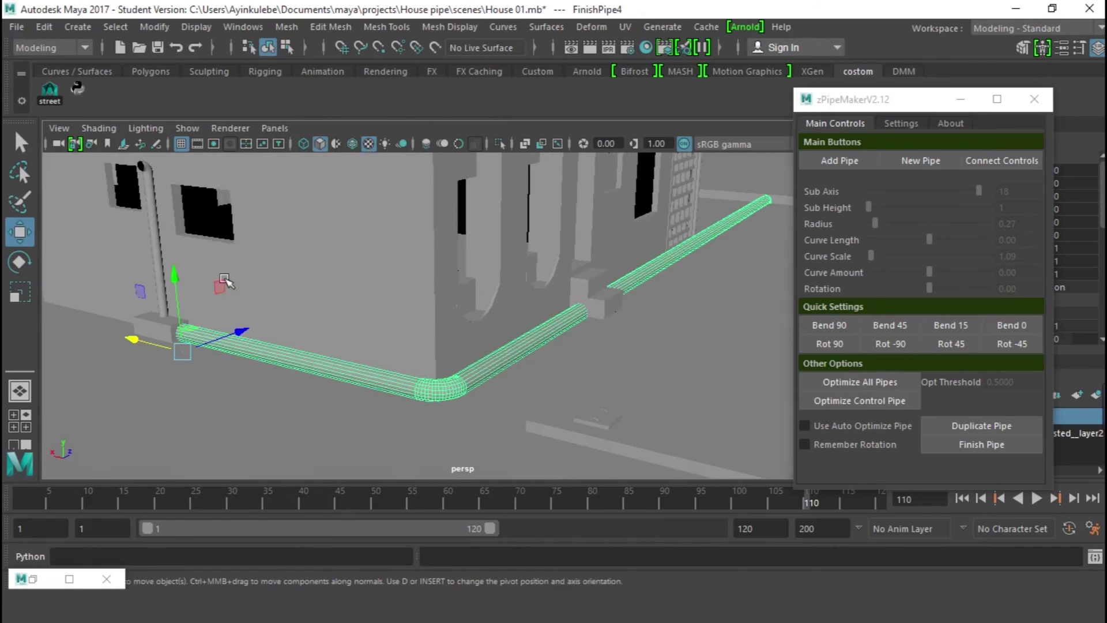
{"action": "left_click", "coordinate": [177, 294]}
{"action": "left_click_drag", "start_coordinate": [177, 296], "coordinate": [450, 257], "text": "alt"}
{"action": "left_click_drag", "start_coordinate": [565, 248], "coordinate": [512, 290], "text": "alt"}
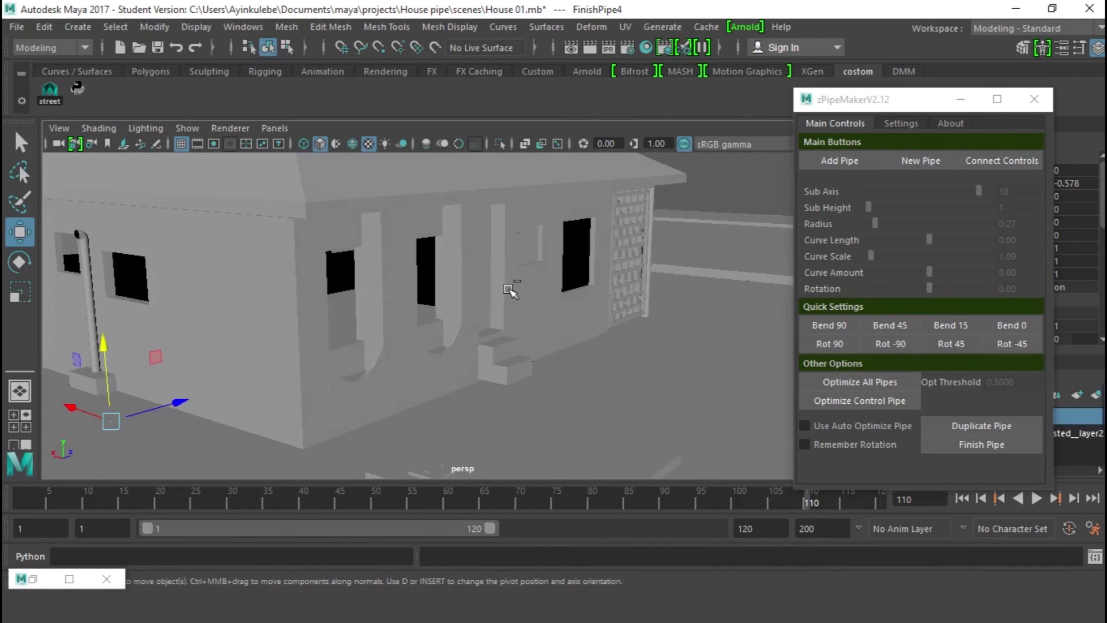
{"action": "key", "text": "ctrl+z"}
Create a new pipe and move it along Z to about -35.29, clear of the house
{"action": "scroll", "coordinate": [277, 341], "scroll_direction": "up", "scroll_amount": 5}
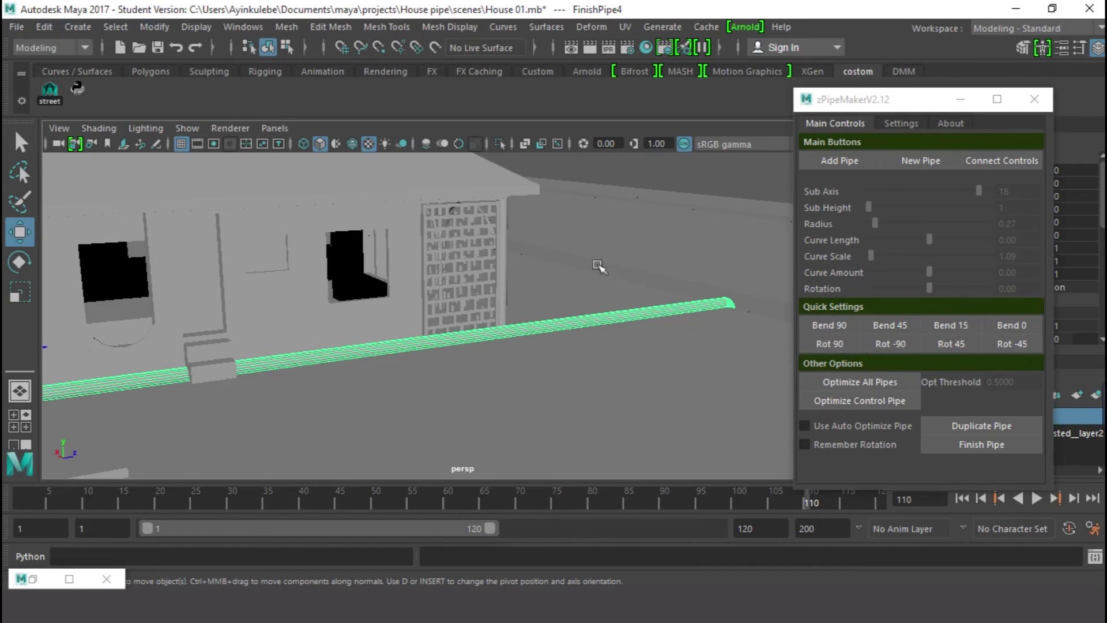
{"action": "scroll", "coordinate": [691, 340], "scroll_direction": "down", "scroll_amount": 5}
{"action": "scroll", "coordinate": [728, 298], "scroll_direction": "down", "scroll_amount": 3}
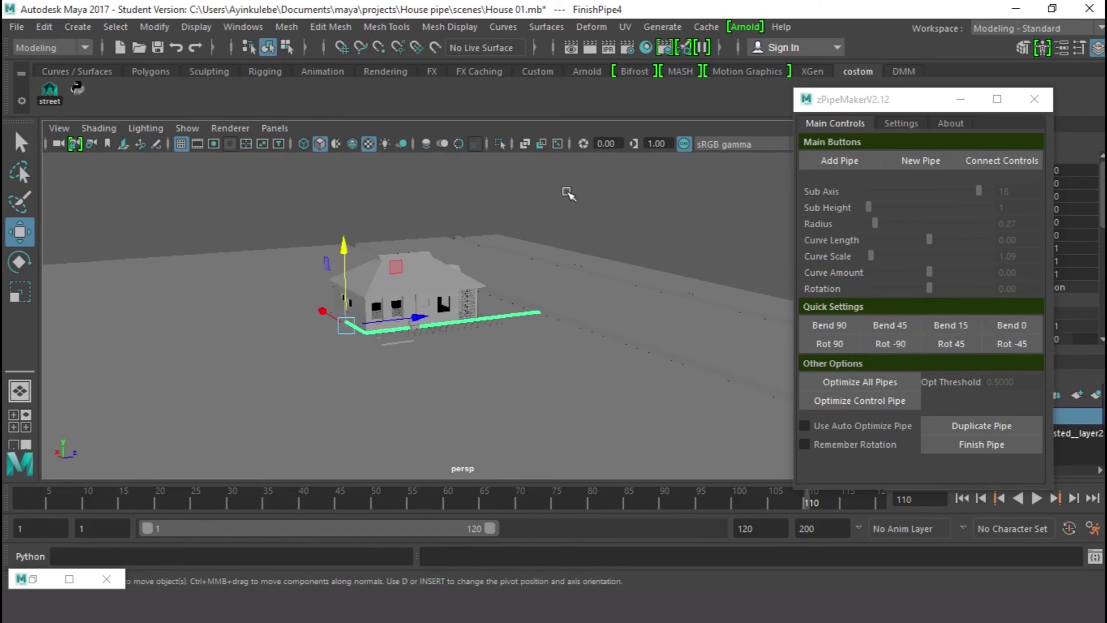
{"action": "left_click", "coordinate": [920, 161]}
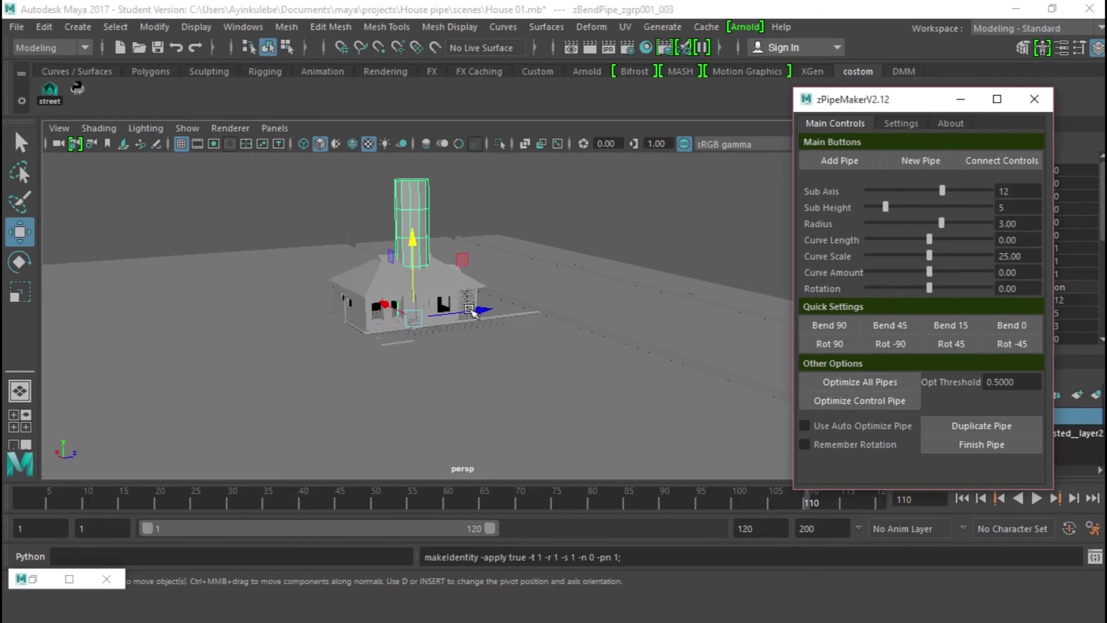
{"action": "left_click", "coordinate": [473, 311]}
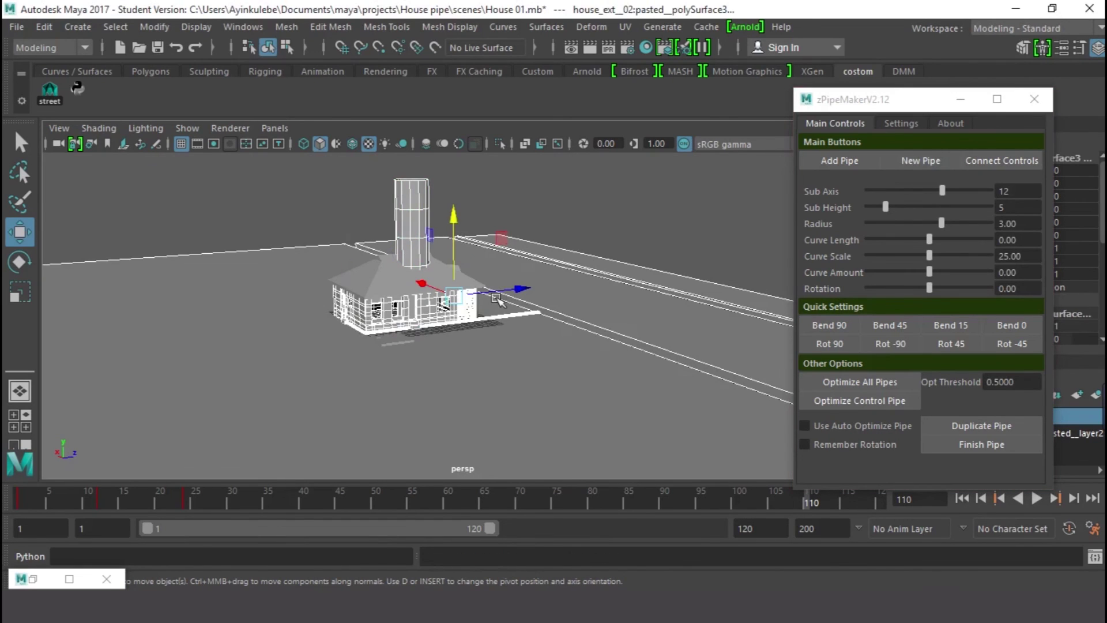
{"action": "key", "text": "ctrl+z"}
{"action": "left_click_drag", "start_coordinate": [479, 303], "coordinate": [303, 369]}
{"action": "scroll", "coordinate": [334, 364], "scroll_direction": "down", "scroll_amount": 5}
{"action": "scroll", "coordinate": [369, 346], "scroll_direction": "up", "scroll_amount": 3}
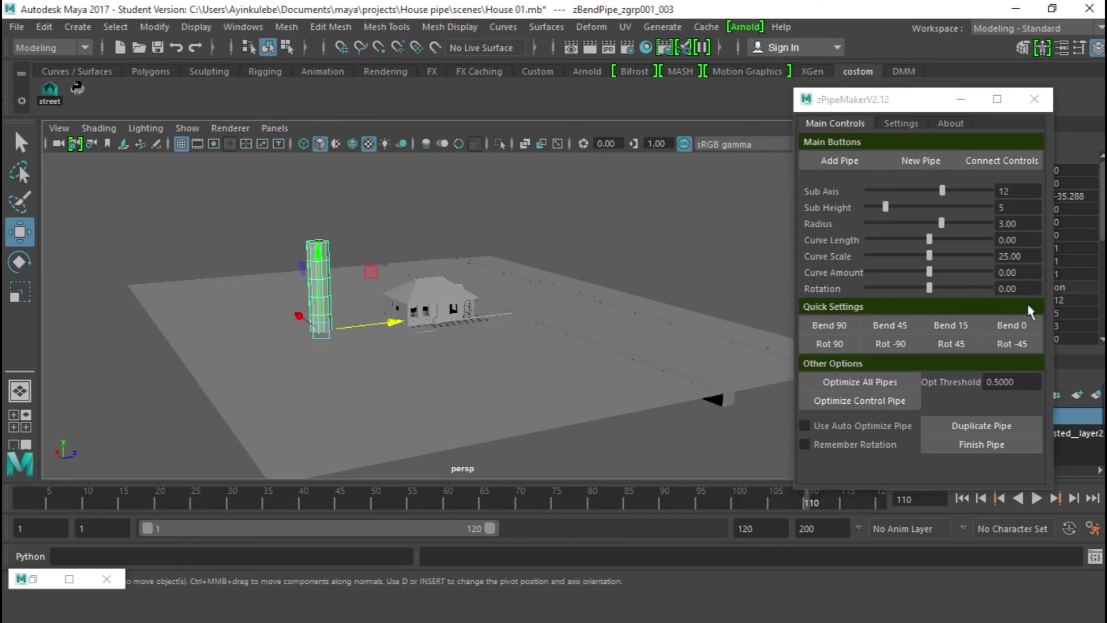
Create a second new pipe and move it along Z to about -65.13, beyond the first one
{"action": "left_click", "coordinate": [921, 160]}
{"action": "left_click_drag", "start_coordinate": [496, 312], "coordinate": [440, 322]}
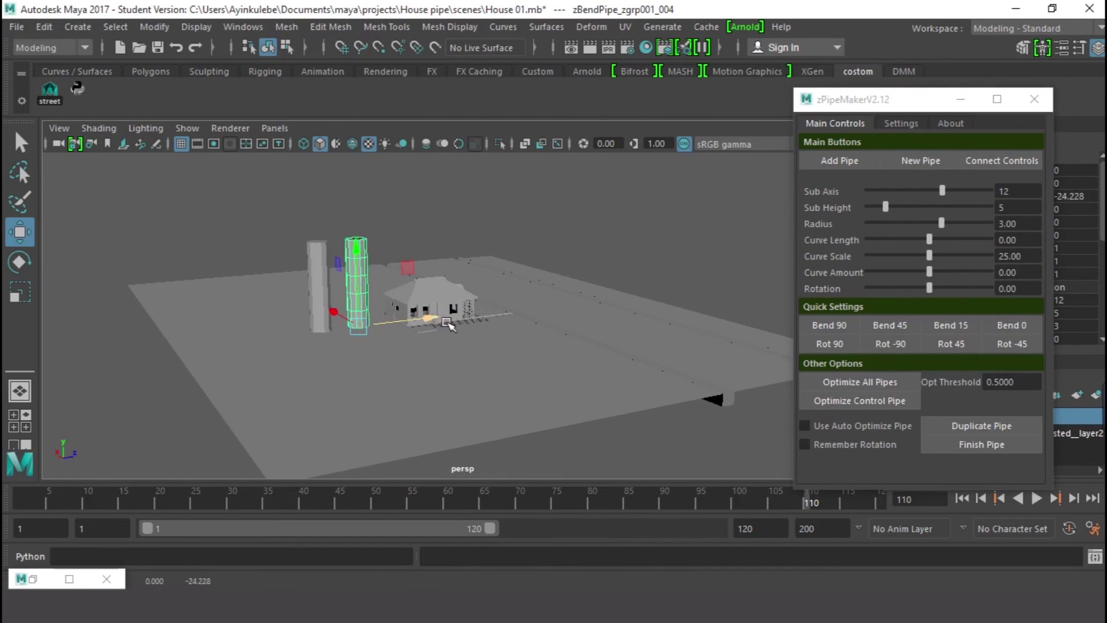
{"action": "middle_click_drag", "start_coordinate": [431, 322], "coordinate": [359, 310]}
{"action": "left_click_drag", "start_coordinate": [359, 310], "coordinate": [337, 344], "text": "alt"}
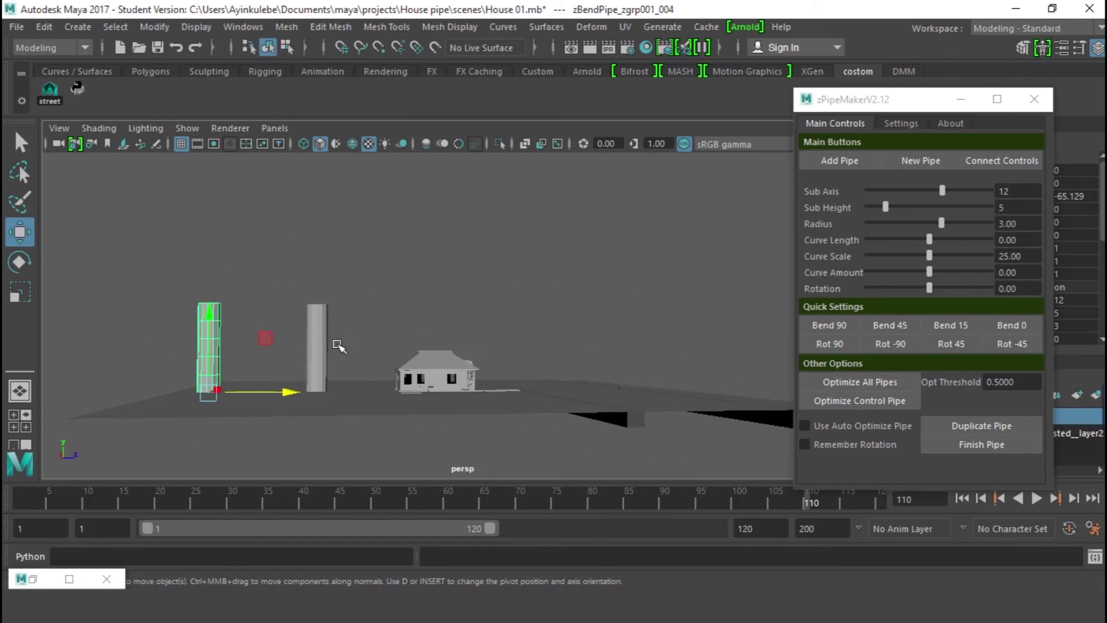
Select both standalone pipes and connect the zPipeMaker controls to them
{"action": "left_click", "coordinate": [317, 326]}
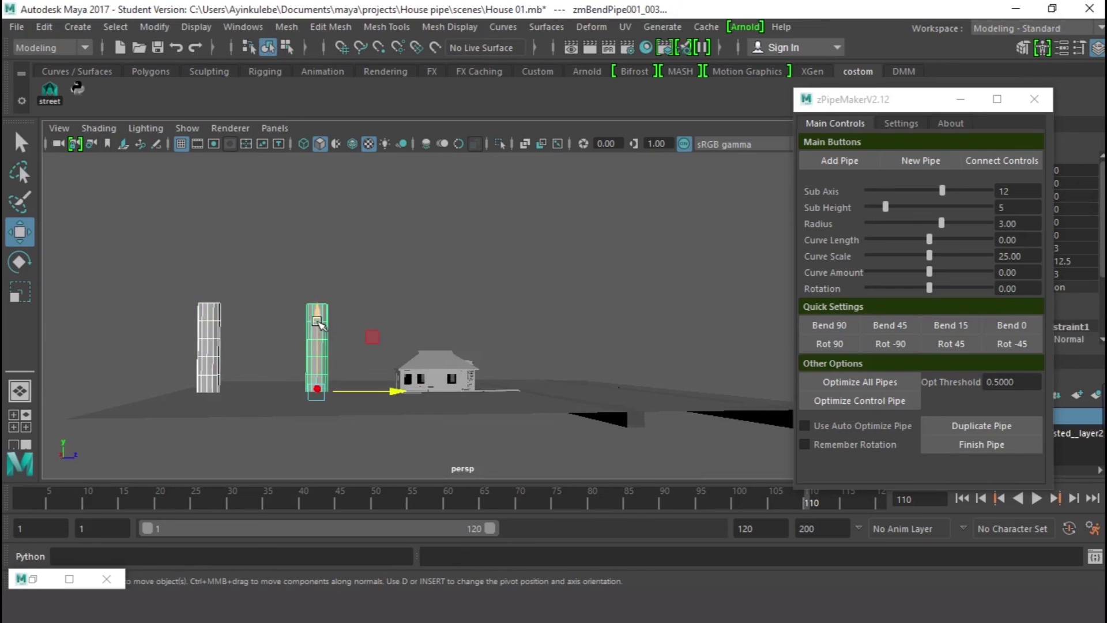
{"action": "left_click", "coordinate": [996, 162]}
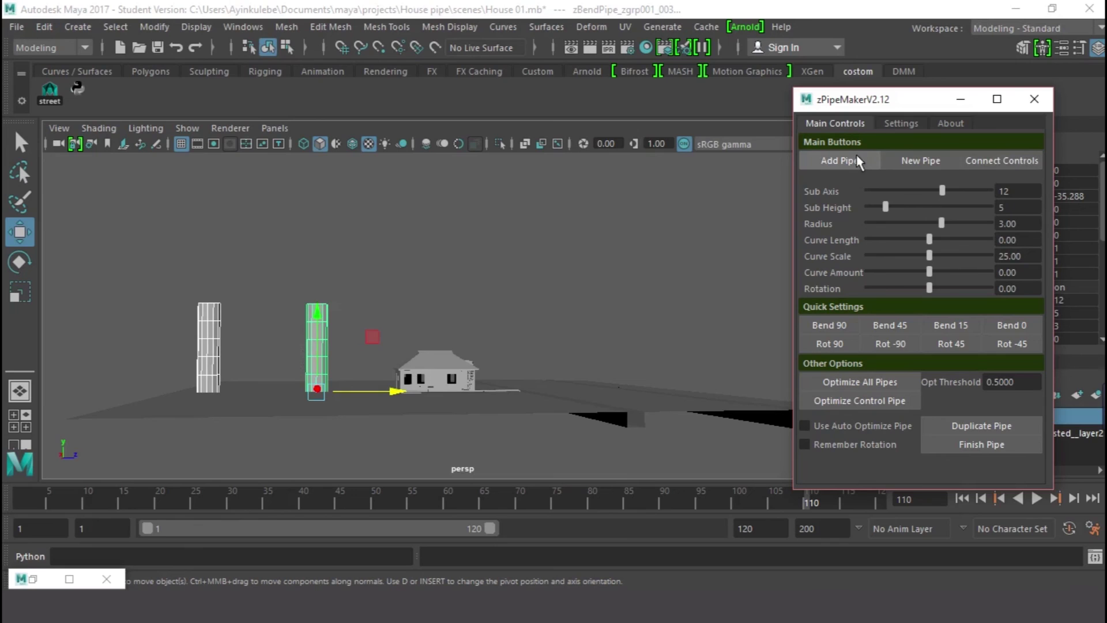
{"action": "left_click", "coordinate": [922, 163]}
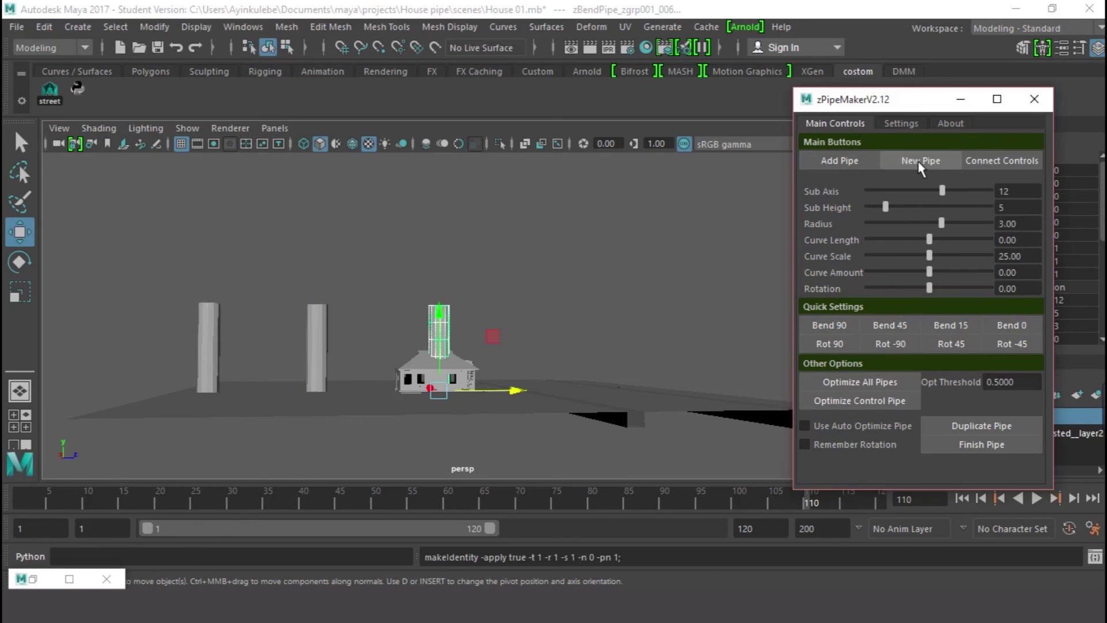
{"action": "key", "text": "ctrl+z"}
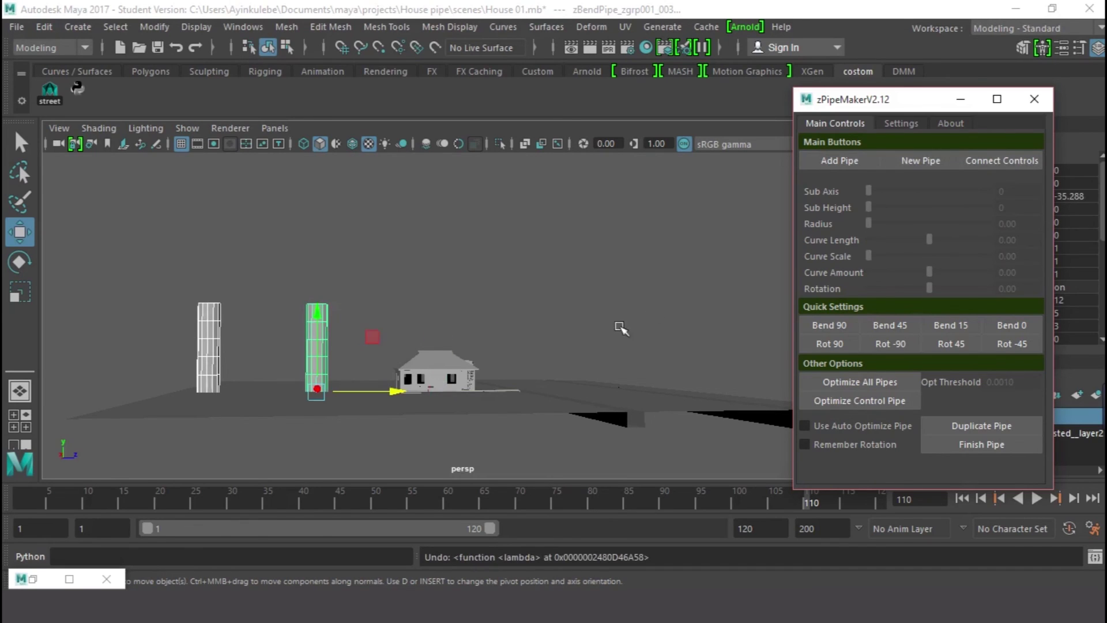
{"action": "left_click", "coordinate": [853, 160]}
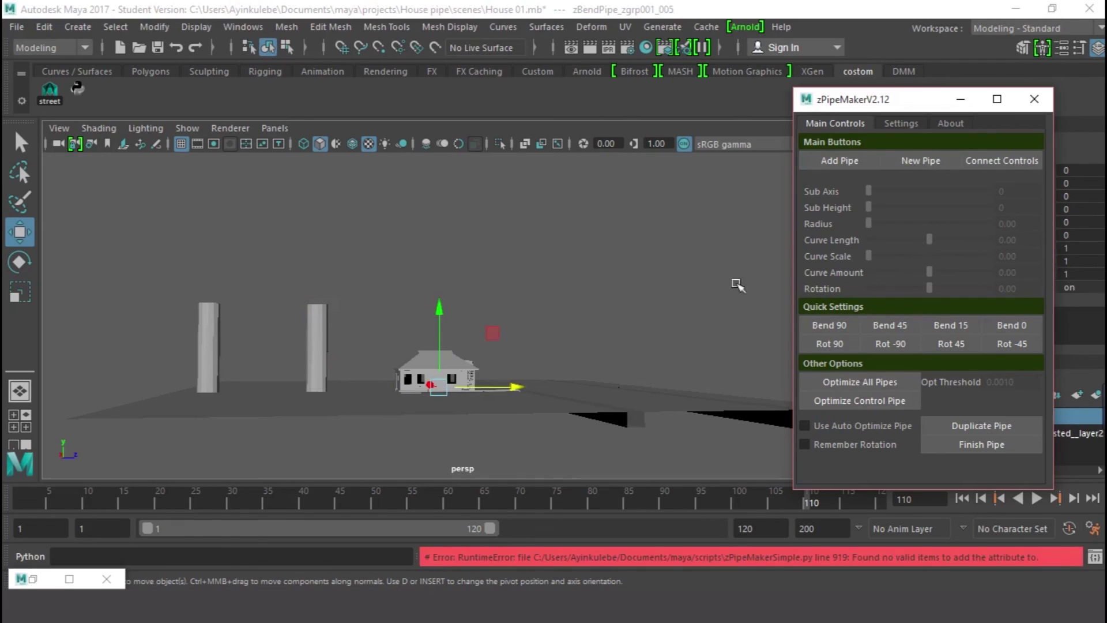
{"action": "key", "text": "ctrl+z"}
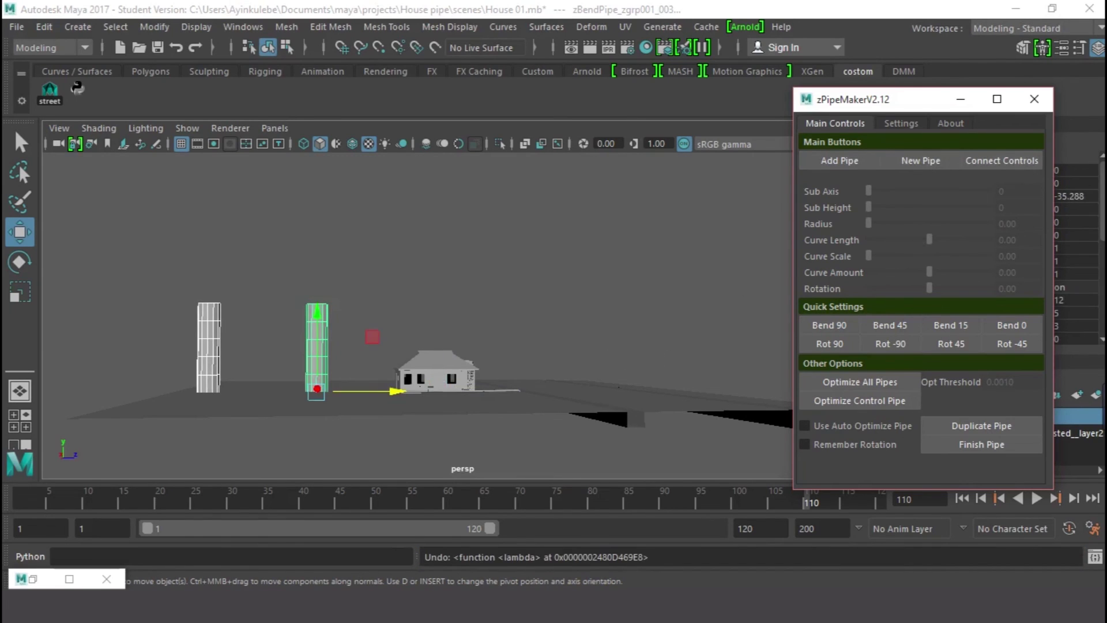
Reconnect the controls and add a segment to both pipes with a curve amount of 123.22 and a rotation of 287.52
{"action": "left_click", "coordinate": [994, 166]}
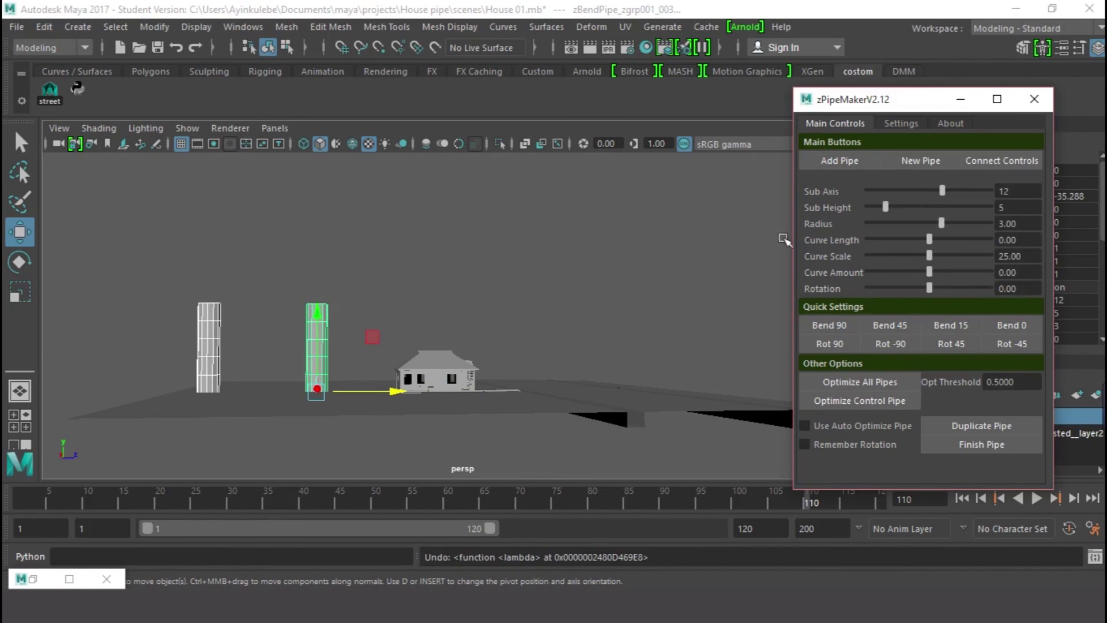
{"action": "left_click", "coordinate": [834, 163]}
{"action": "left_click_drag", "start_coordinate": [235, 309], "coordinate": [230, 329], "text": "alt"}
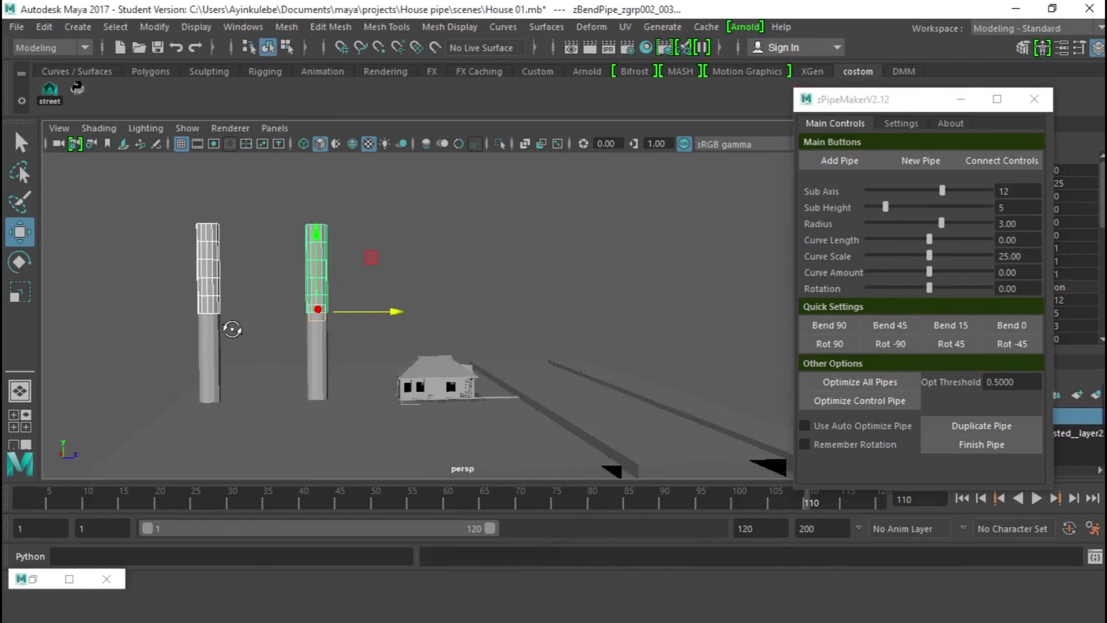
{"action": "left_click_drag", "start_coordinate": [929, 288], "coordinate": [949, 274]}
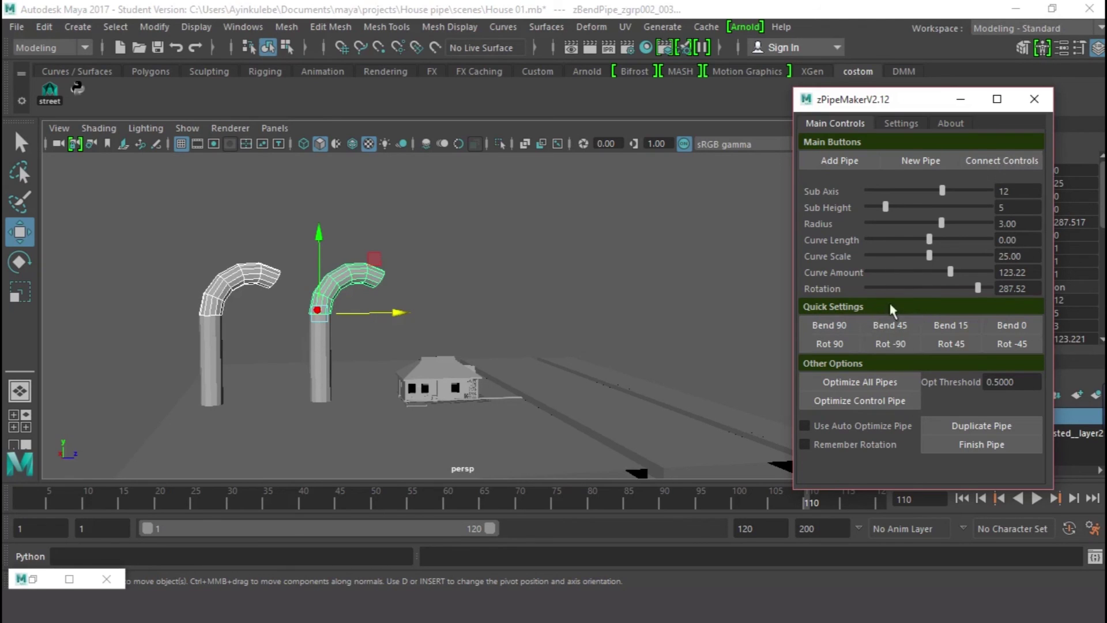
Add another segment to both pipes with a curve amount of -200.54 and a rotation of 103.89
{"action": "left_click", "coordinate": [869, 166]}
{"action": "left_click_drag", "start_coordinate": [484, 306], "coordinate": [473, 330], "text": "alt"}
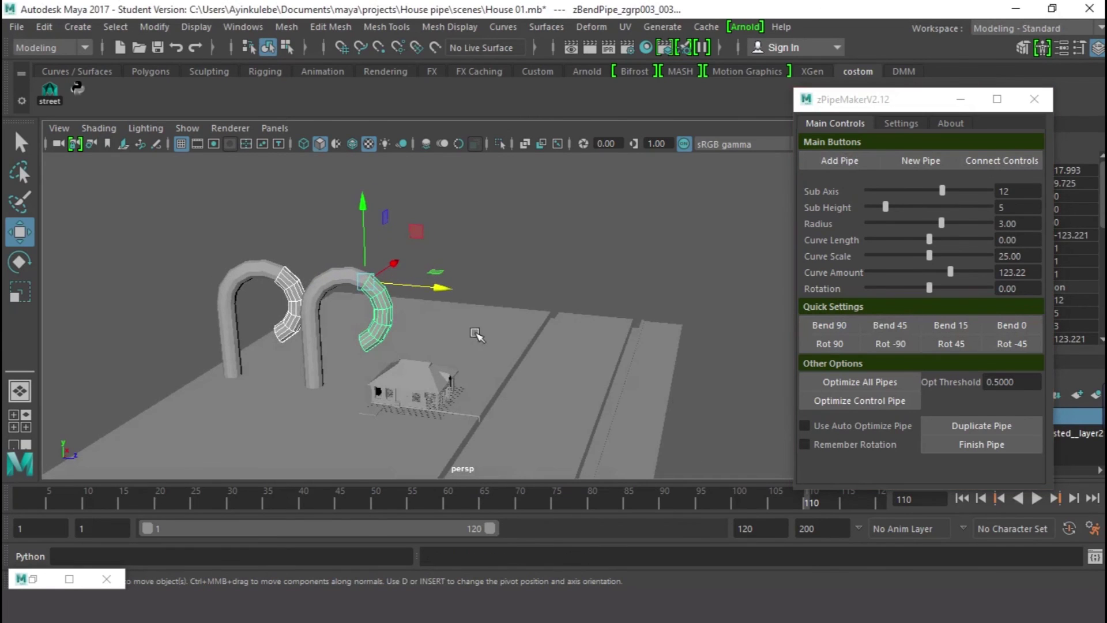
{"action": "mouse_move", "coordinate": [950, 271]}
{"action": "left_mouse_down"}
{"action": "mouse_move", "coordinate": [896, 272]}
{"action": "mouse_move", "coordinate": [947, 289]}
{"action": "left_mouse_up"}
{"action": "left_click_drag", "start_coordinate": [295, 248], "coordinate": [438, 247], "text": "alt"}
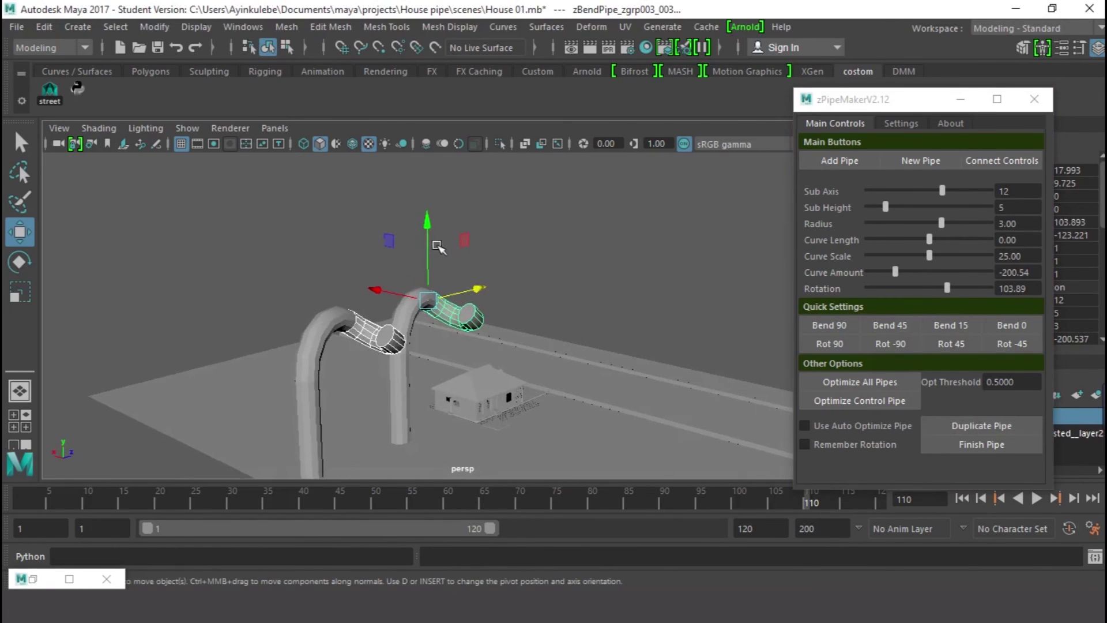
Rotate the end segments by -45 twice and 90 once, and set their rotation to 360
{"action": "left_click", "coordinate": [1015, 344]}
{"action": "left_click", "coordinate": [1018, 347]}
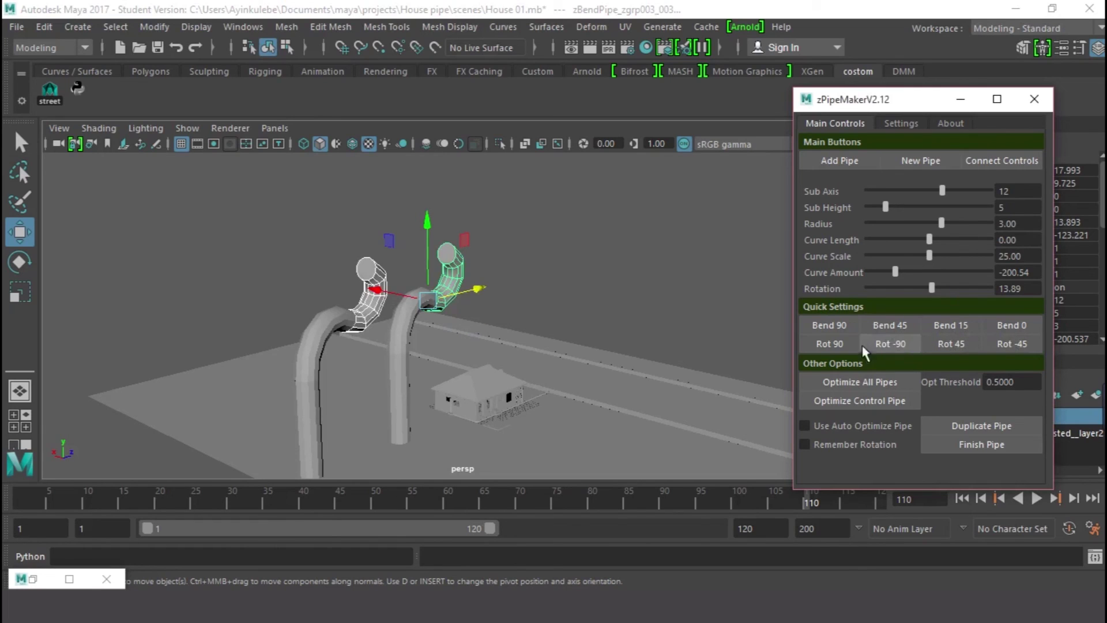
{"action": "left_click", "coordinate": [831, 346]}
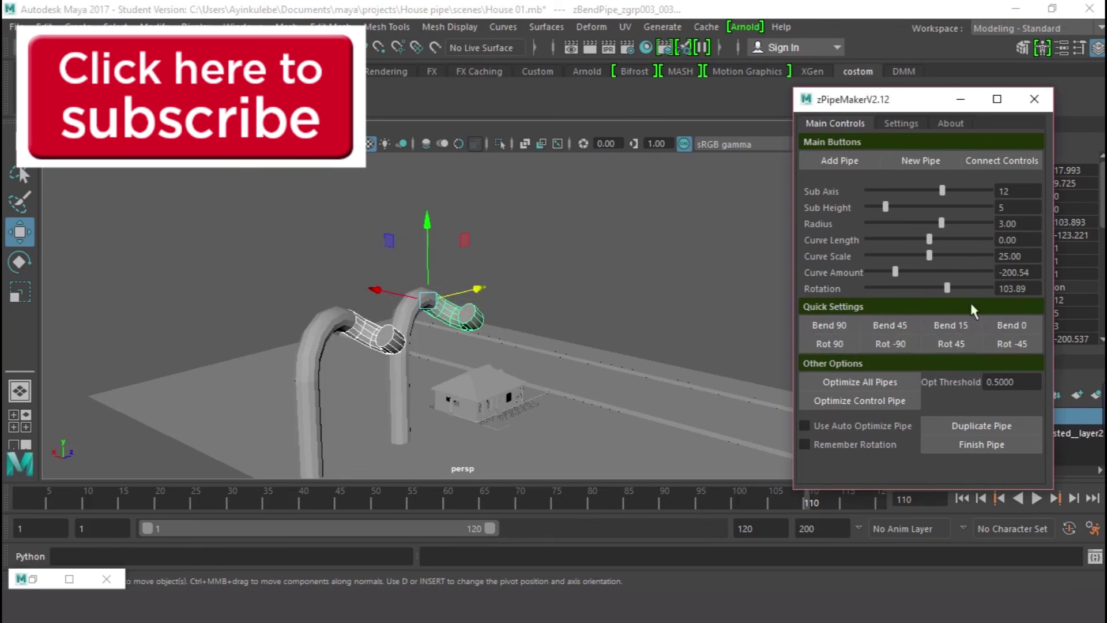
{"action": "left_click_drag", "start_coordinate": [947, 288], "coordinate": [997, 294]}
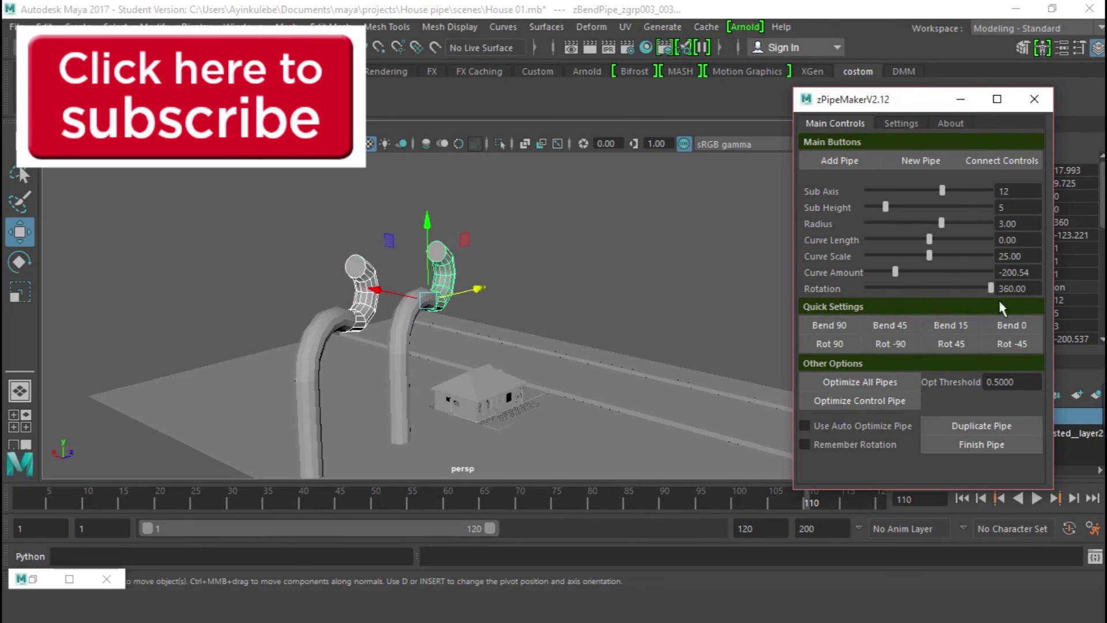